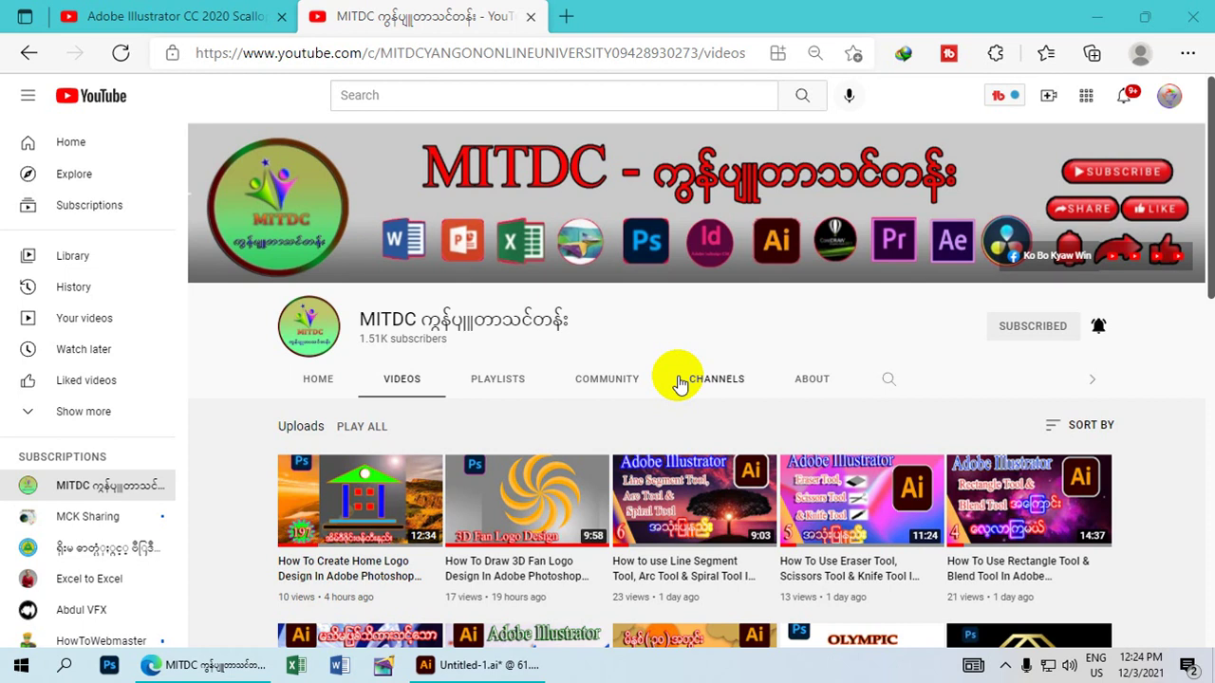
Step: Switch to Adobe Illustrator and draw a circle about 2.53 in across below the title text
left_click(1097, 16)
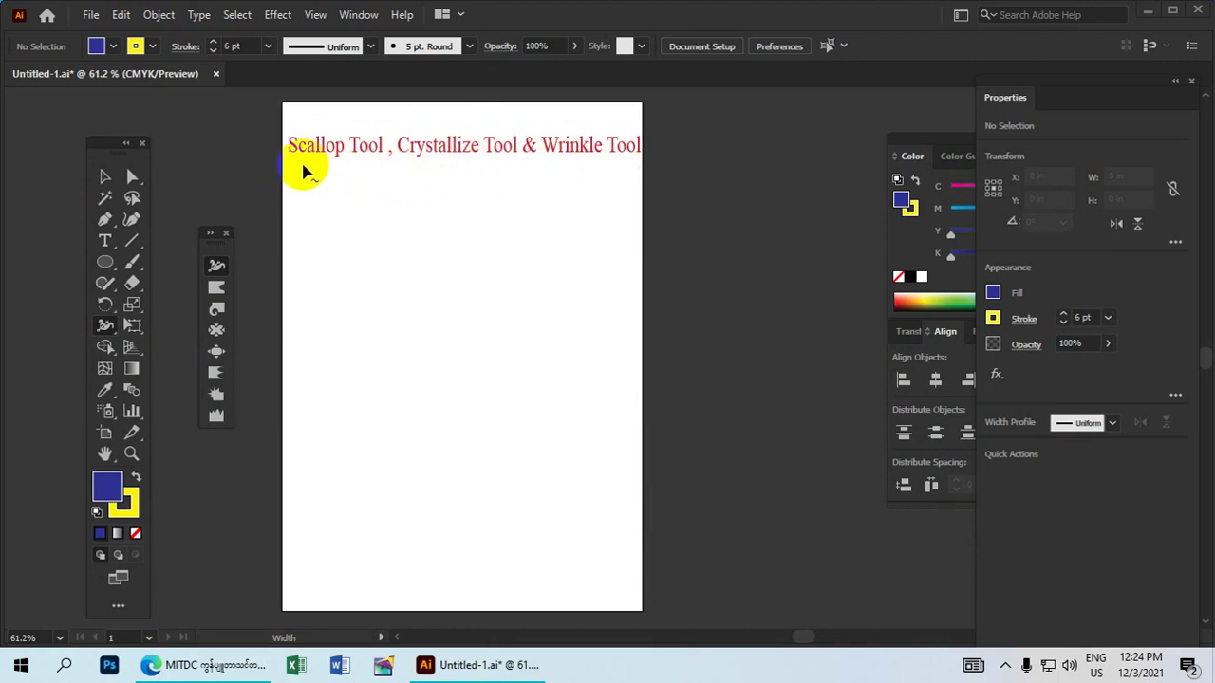
left_click(108, 260)
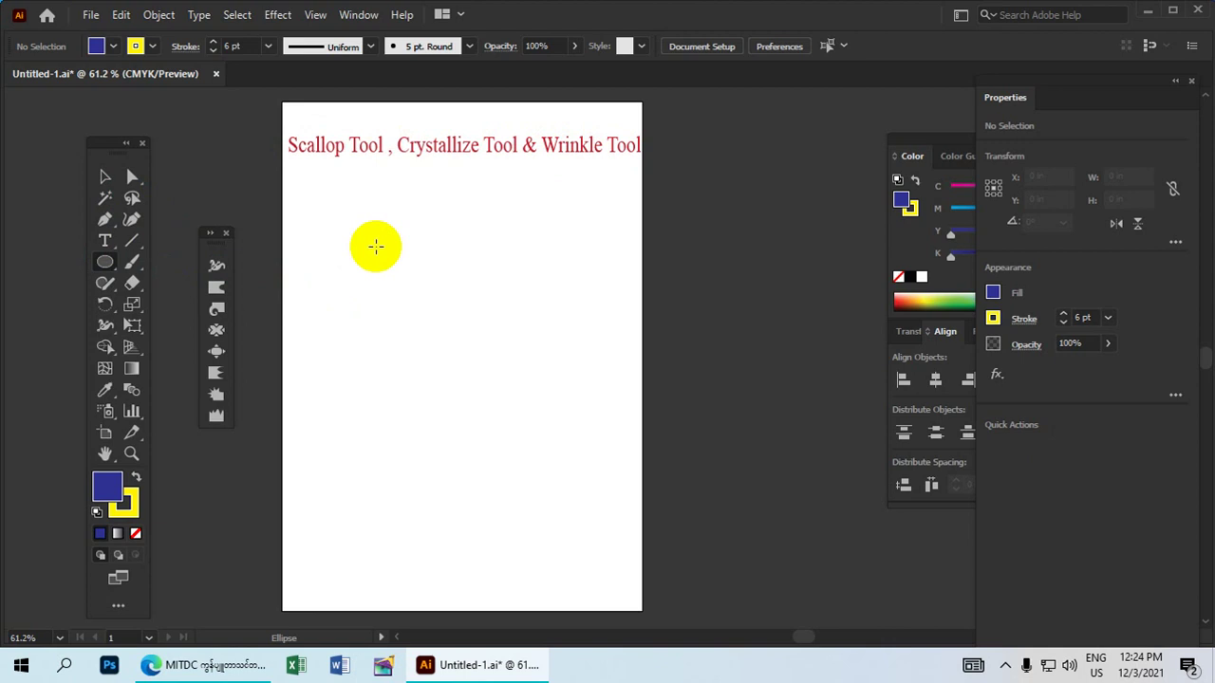
left_click_drag(373, 250, 407, 315)
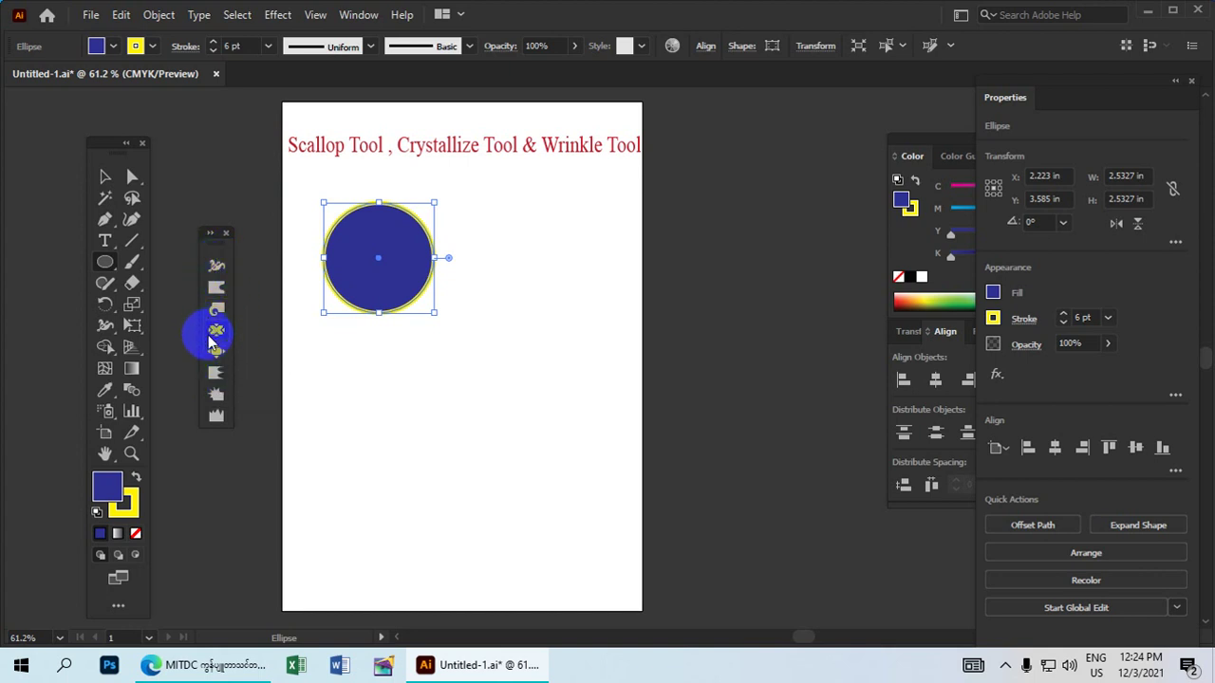
Step: Close the floating distortion tools palette, tear it off the toolbox again and arrange it vertically beside the toolbox
left_click(225, 233)
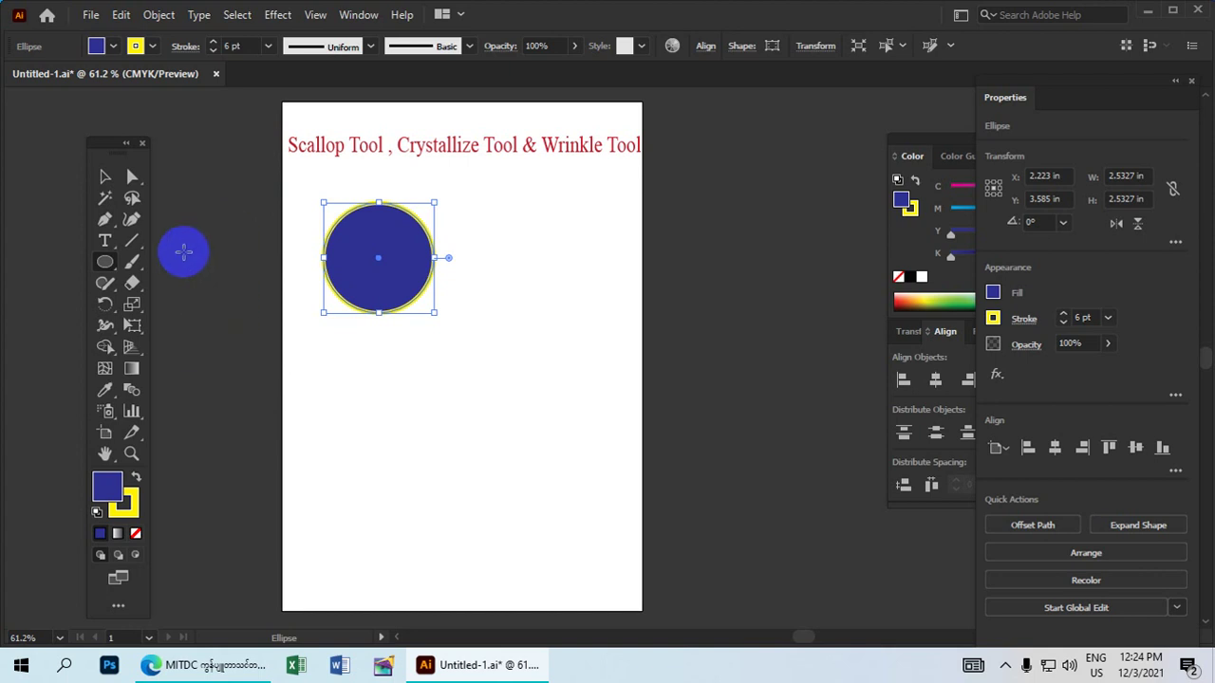
left_click_drag(109, 328, 274, 401)
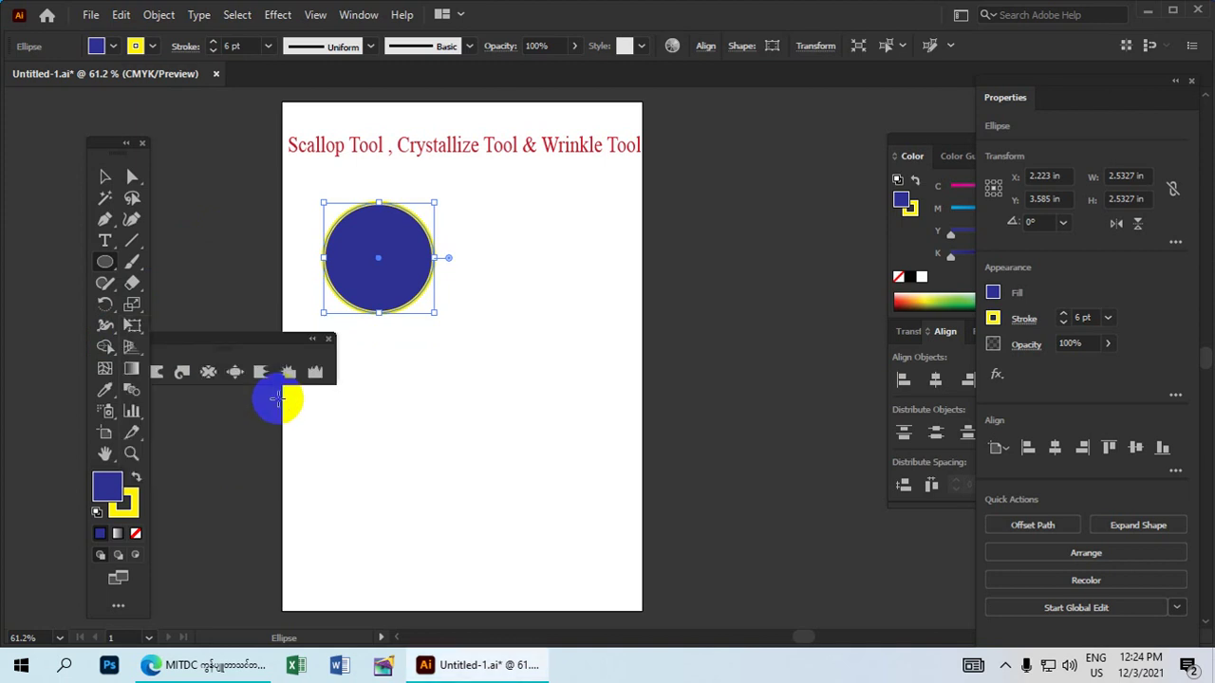
left_click(311, 340)
left_click_drag(139, 350, 228, 242)
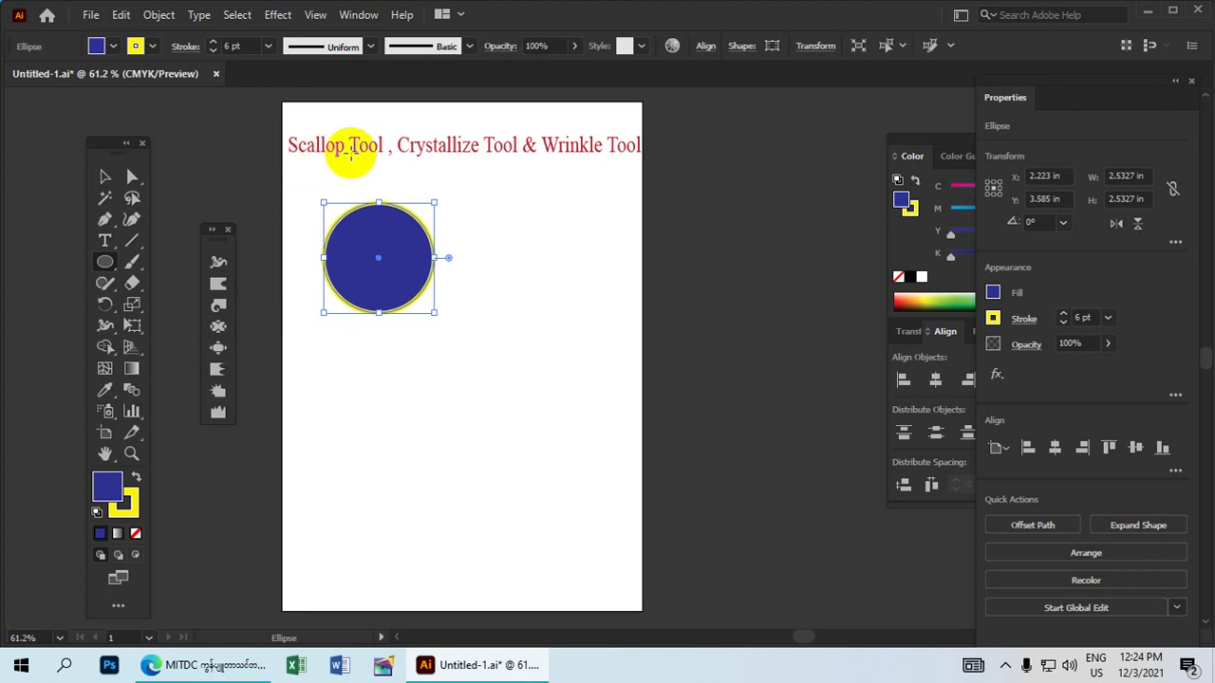
Step: Use the Scallop tool with a brush slightly larger than the circle to turn it into a spiked star, and shift it slightly
left_click(218, 370)
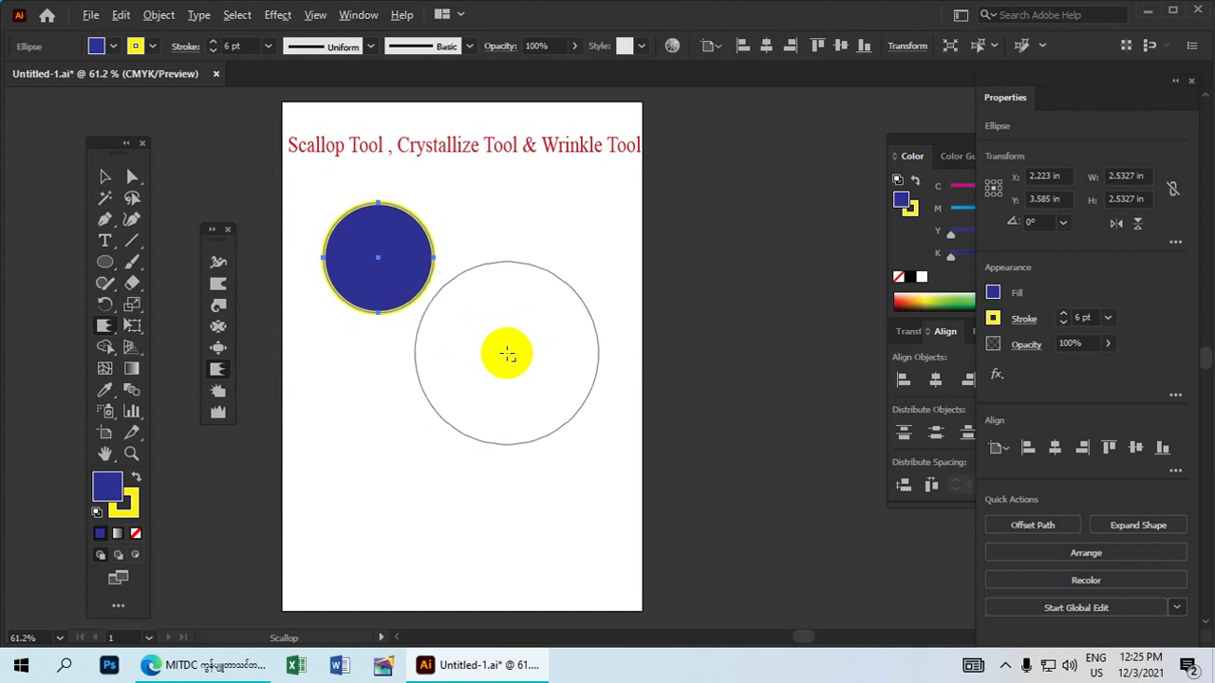
mouse_move(507, 353)
left_mouse_down()
mouse_move(480, 439)
mouse_move(460, 460)
mouse_move(477, 449)
mouse_move(485, 399)
left_mouse_up()
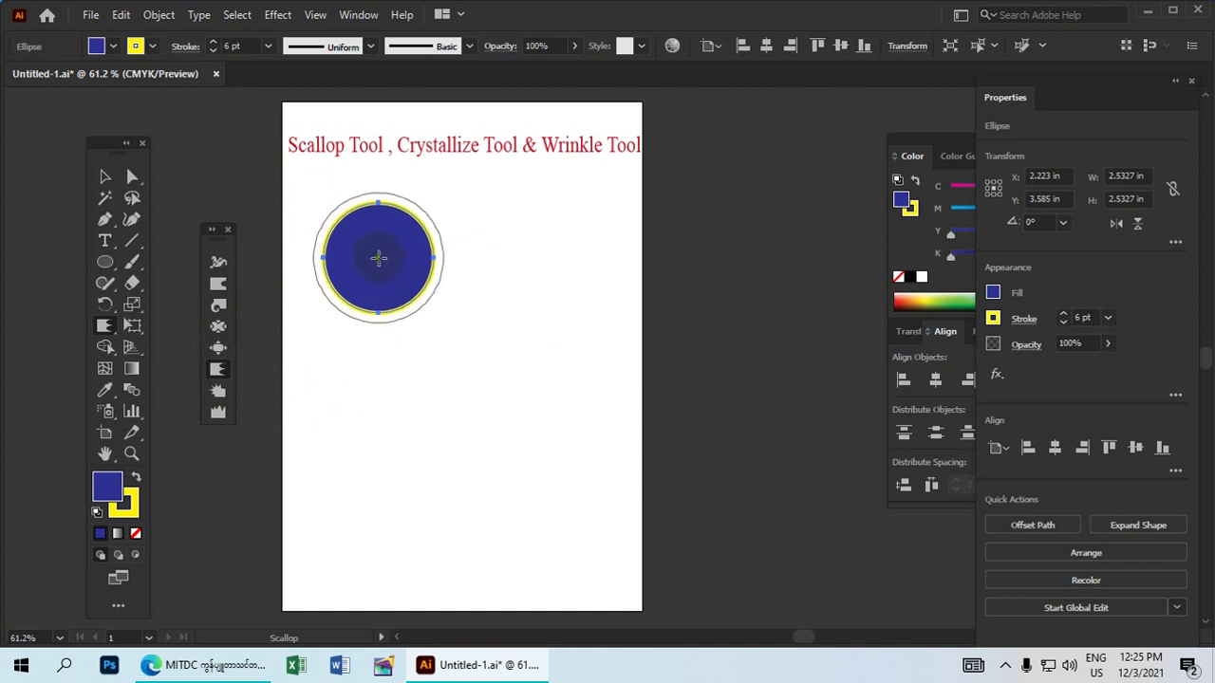
mouse_move(378, 259)
left_mouse_down()
mouse_move(374, 278)
mouse_move(384, 276)
left_mouse_up()
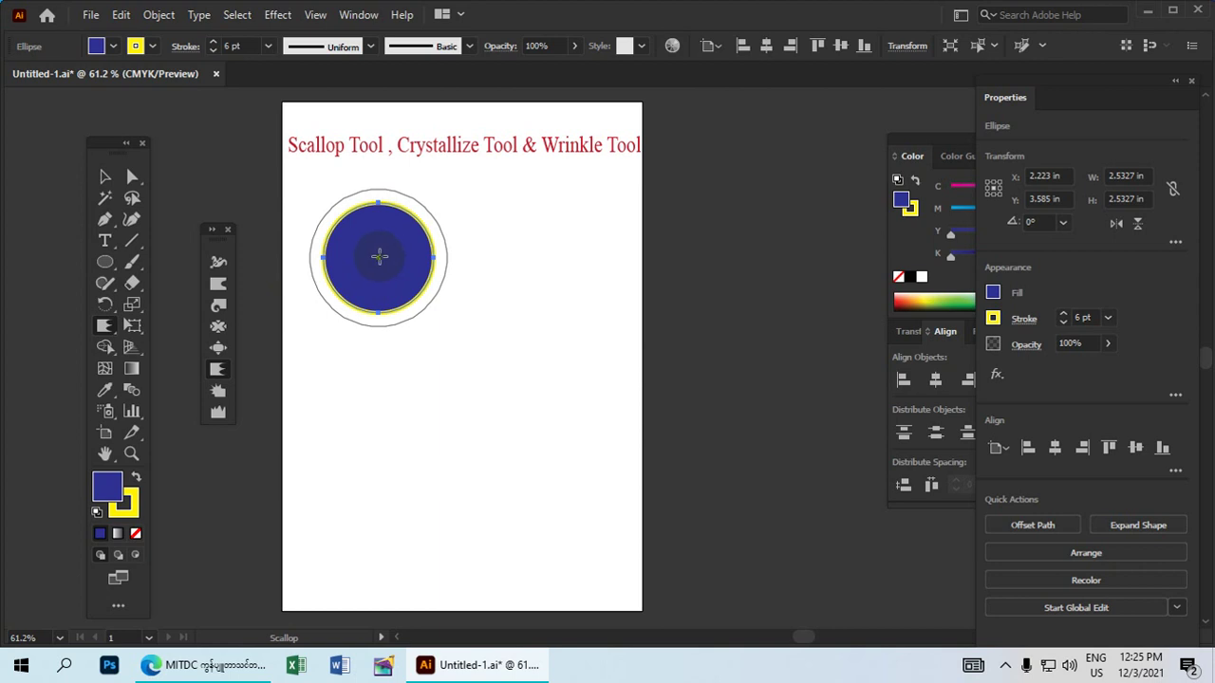
left_click_drag(378, 256, 378, 256)
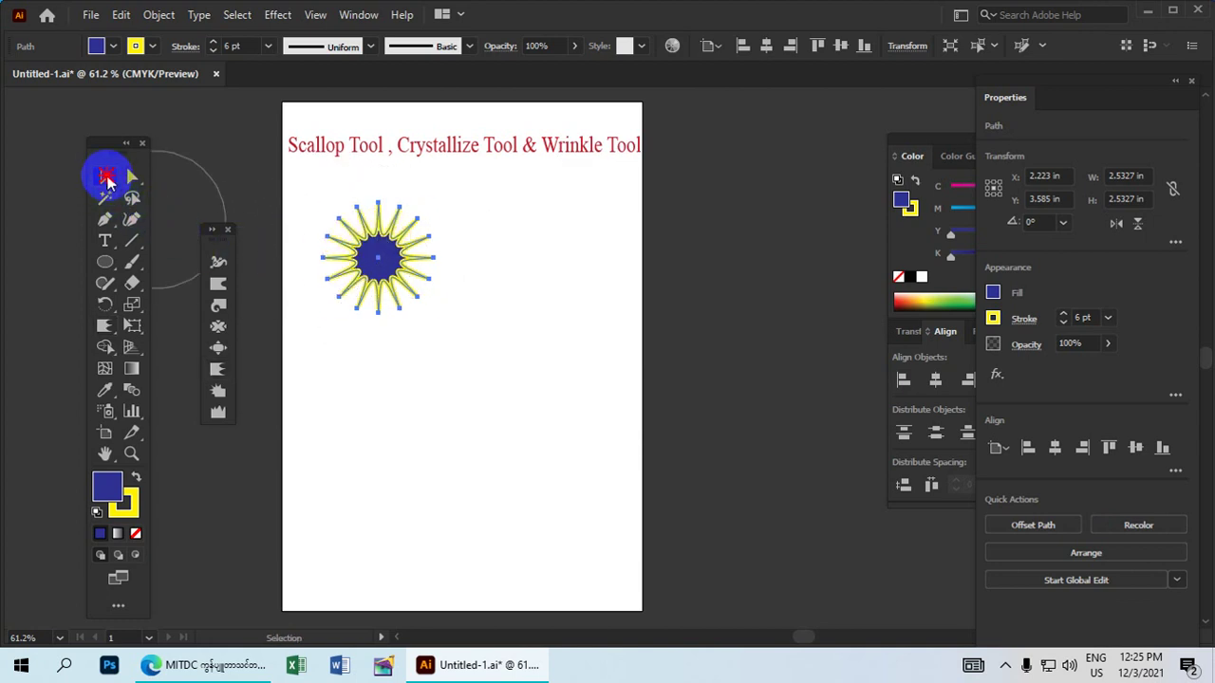
left_click(105, 177)
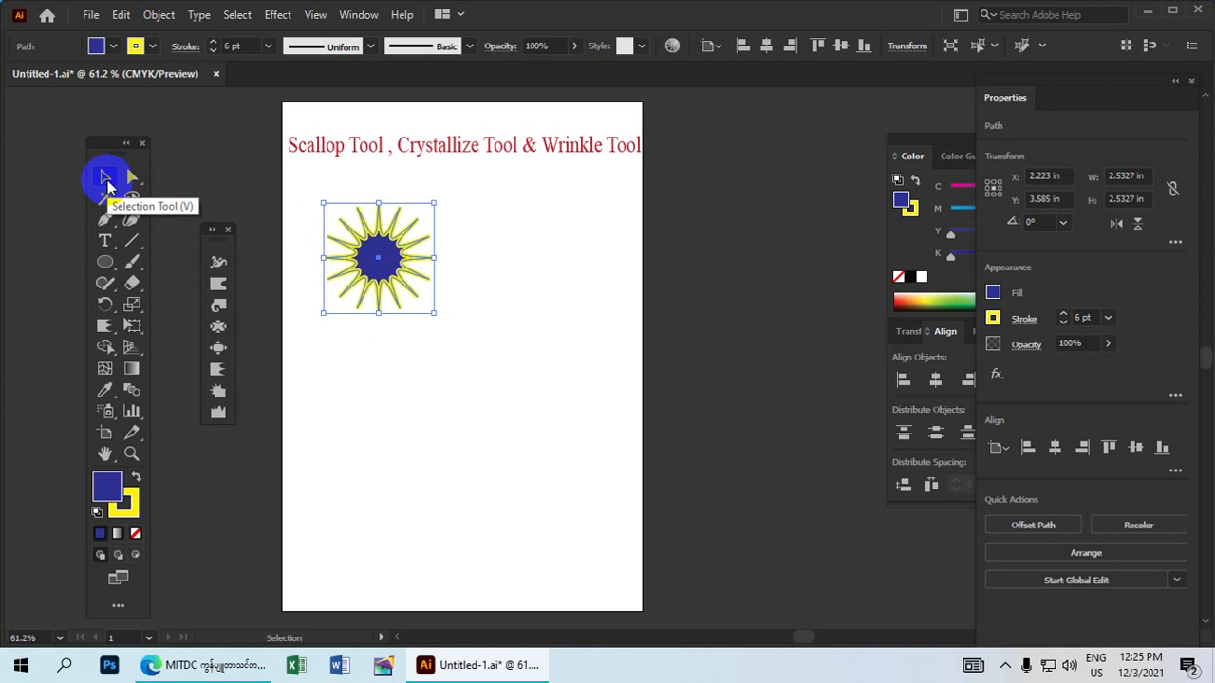
mouse_move(394, 244)
left_mouse_down()
mouse_move(504, 237)
mouse_move(417, 242)
left_mouse_up()
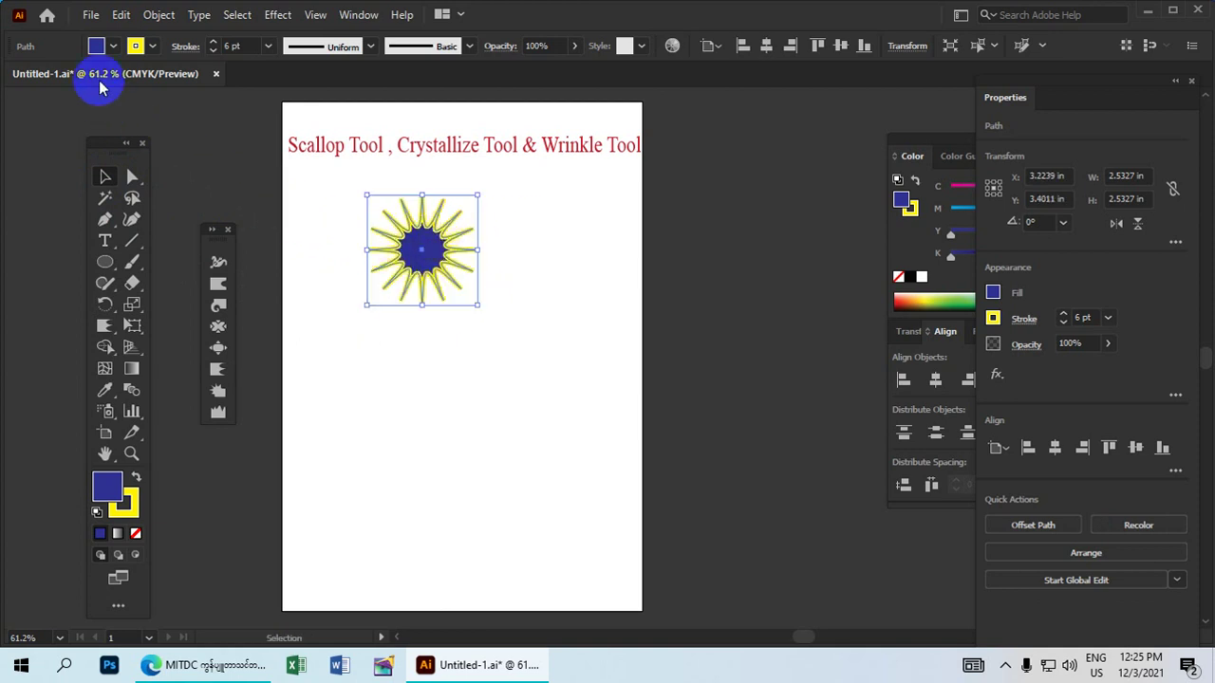
Step: Give the spiked star a red fill and a light blue stroke
left_click(101, 48)
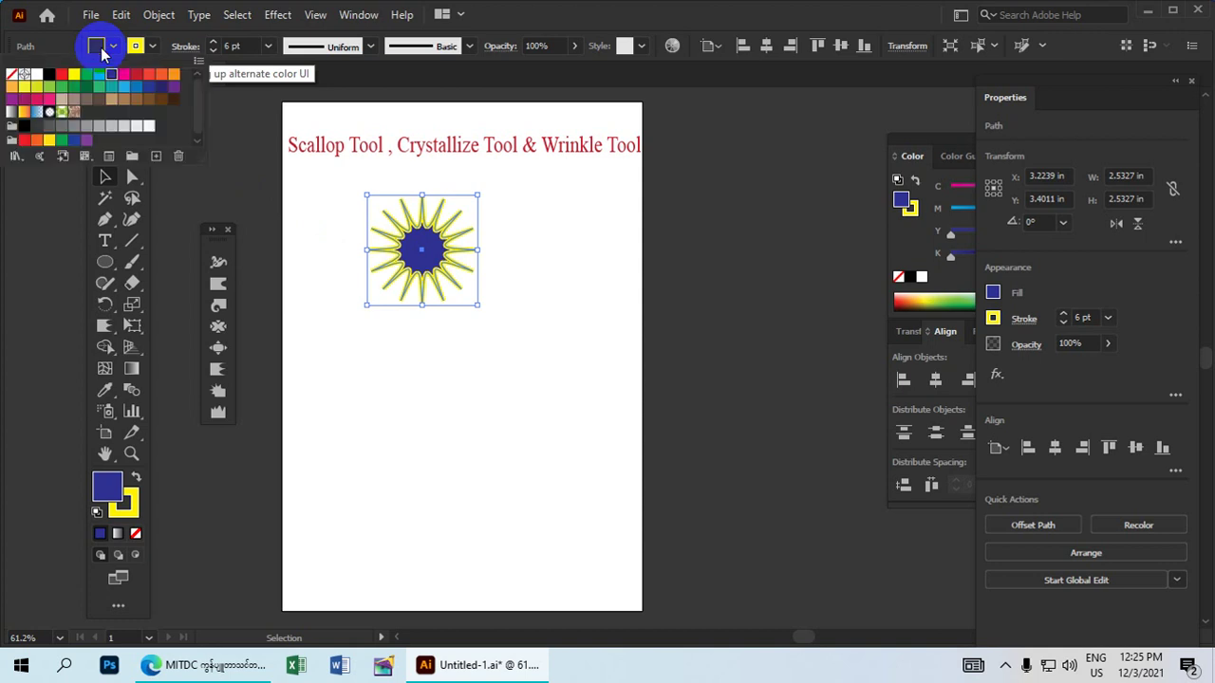
left_click(61, 75)
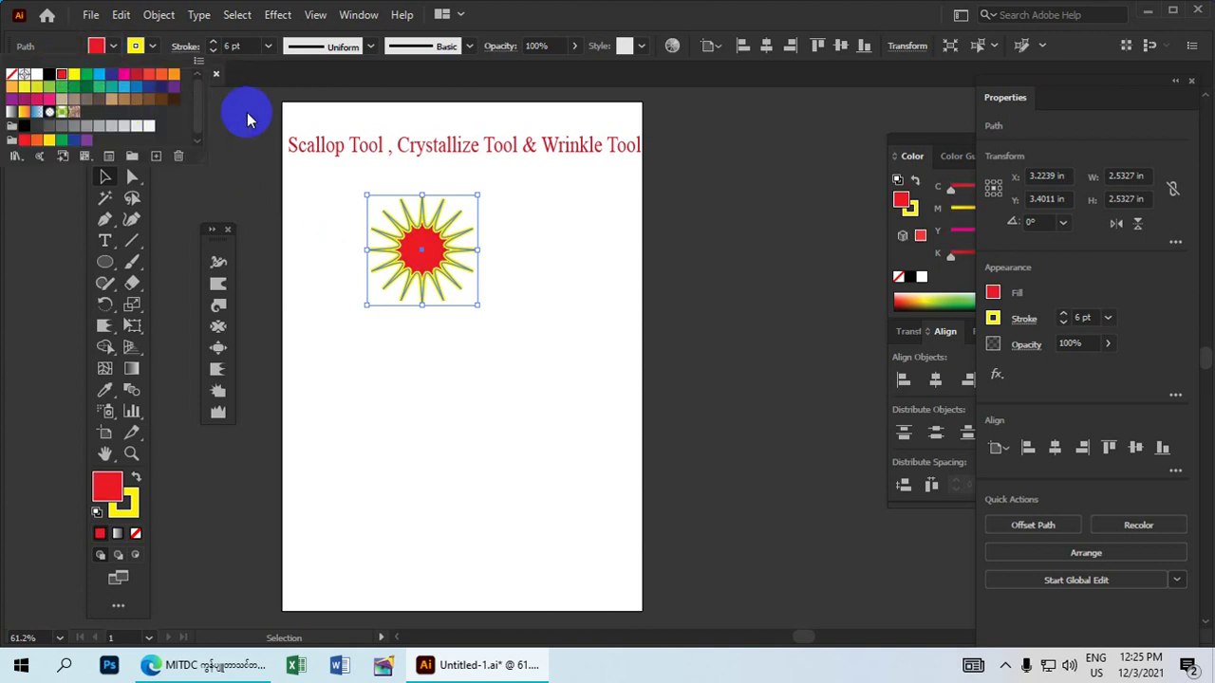
left_click(151, 49)
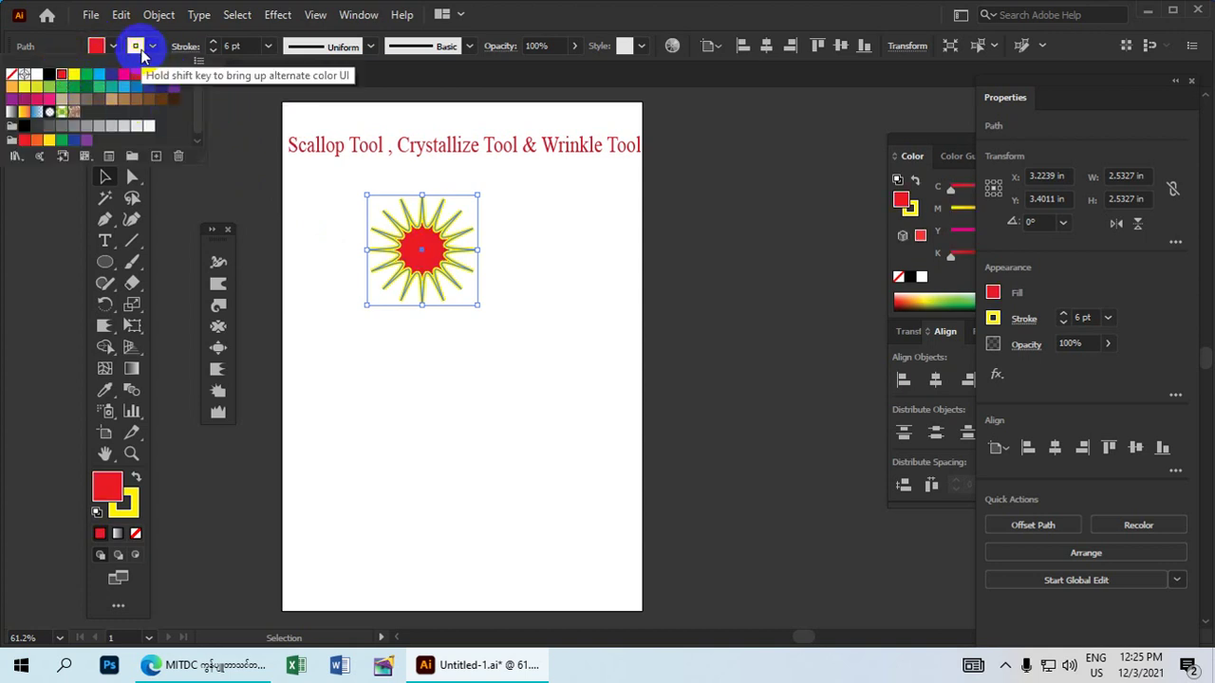
left_click(141, 54)
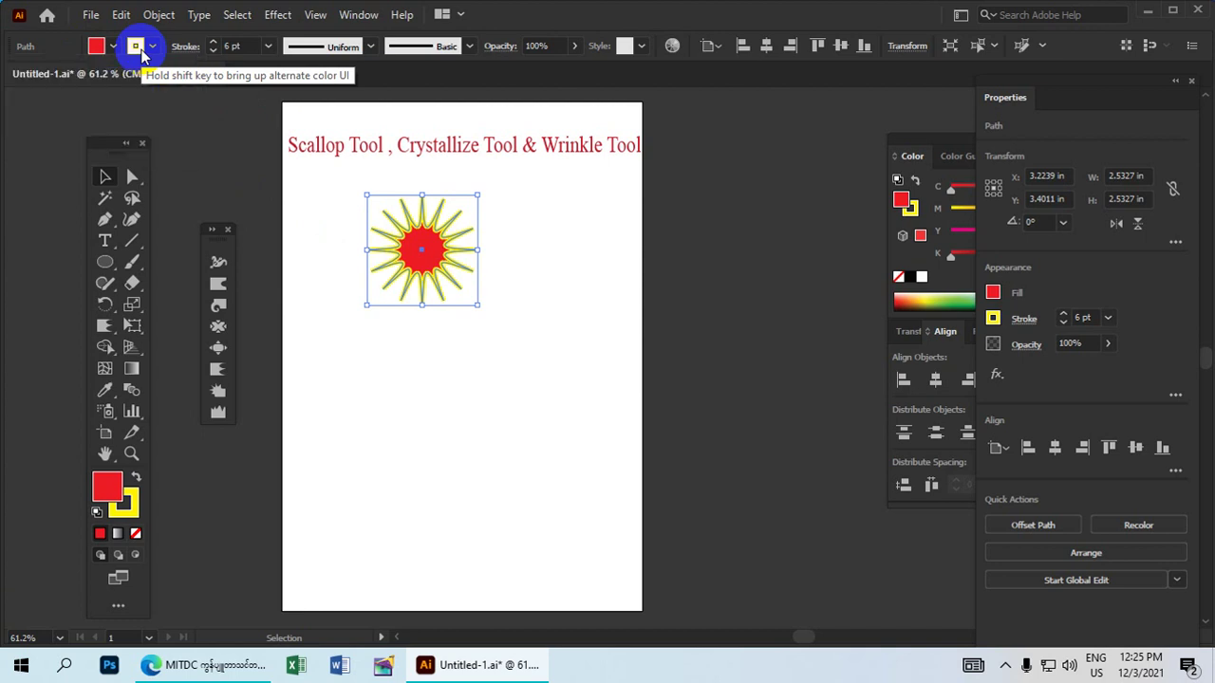
left_click(141, 53)
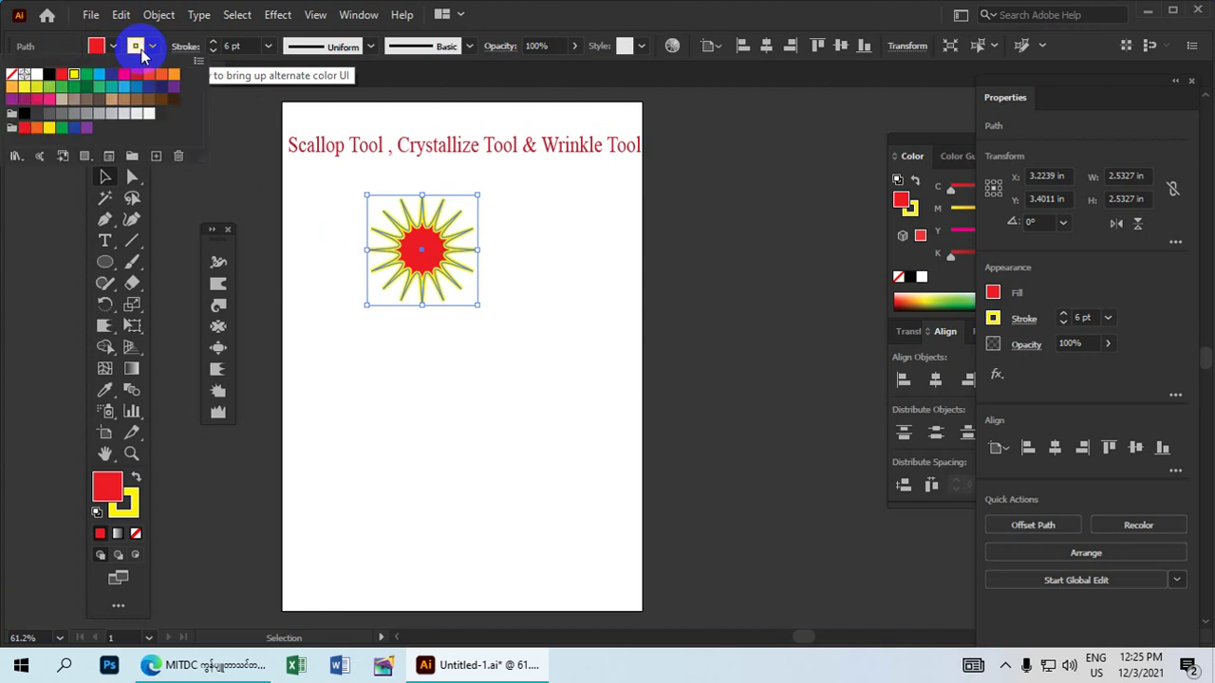
left_click(99, 76)
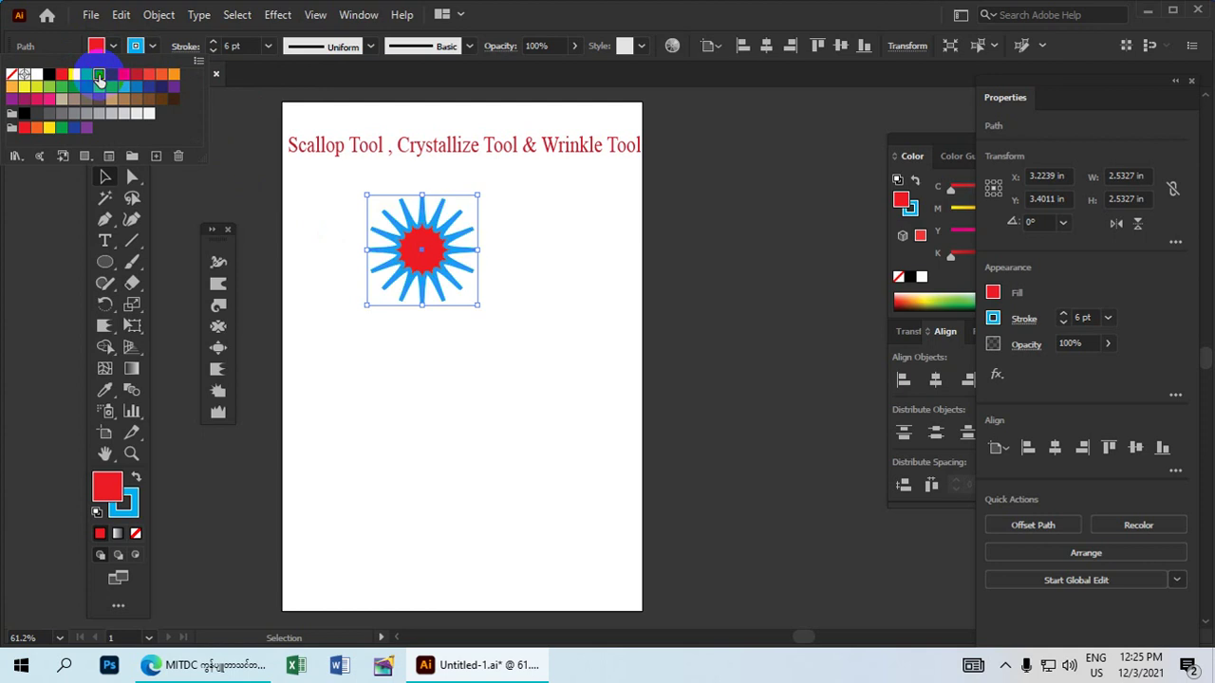
Step: Set the star's stroke weight to 2 pt and move the star to the upper right of the artboard, under the title
left_click(213, 44)
left_click(213, 50)
left_click(214, 50)
left_click(214, 50)
left_click(214, 50)
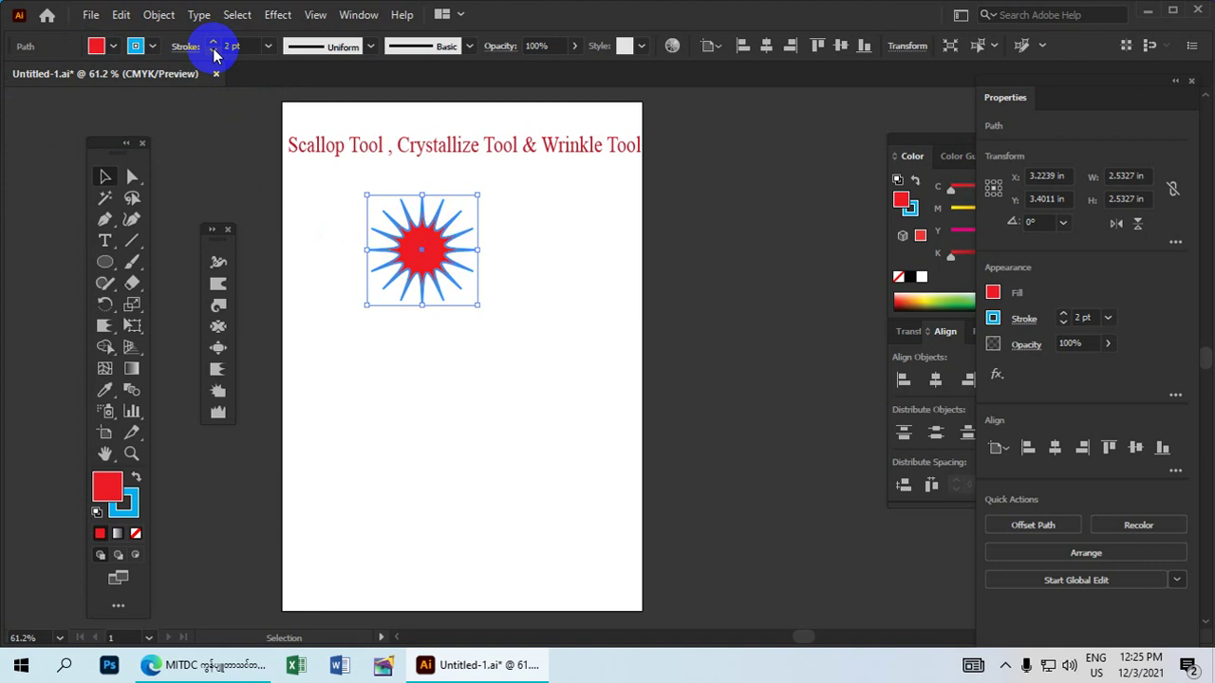
mouse_move(499, 302)
left_mouse_down()
mouse_move(389, 252)
mouse_move(548, 242)
mouse_move(451, 236)
mouse_move(569, 223)
left_mouse_up()
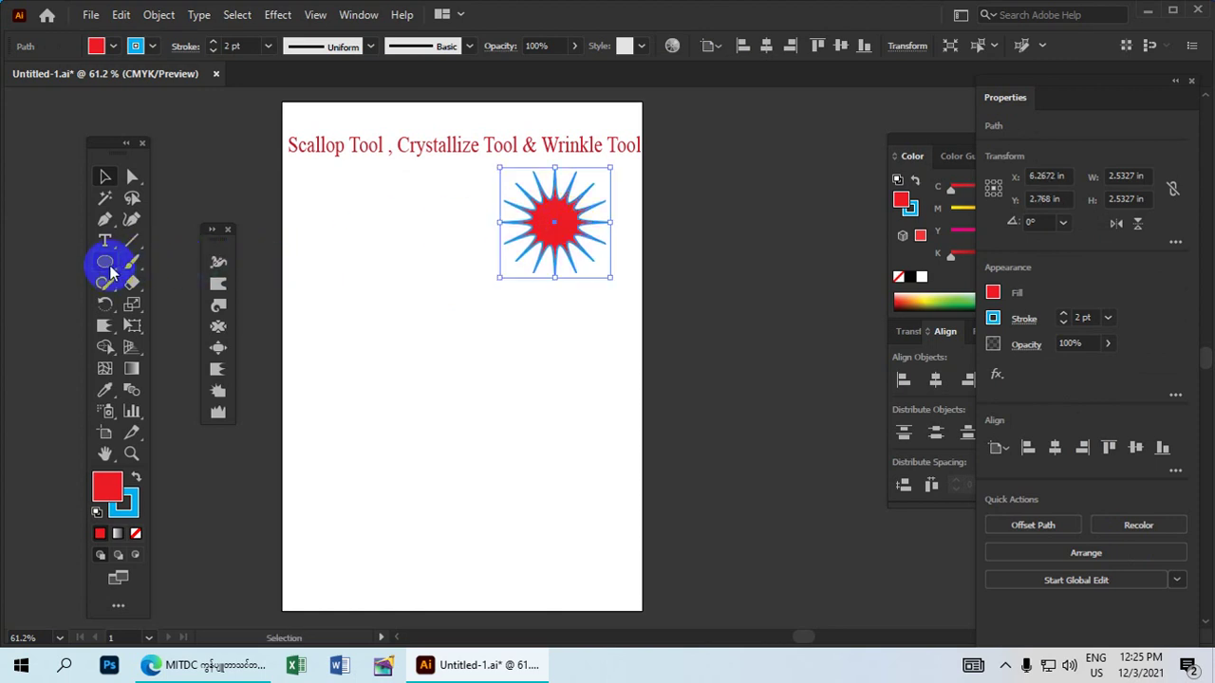
Step: Draw a rectangle about 1.96 by 2.17 in below and left of the star
left_click(107, 266)
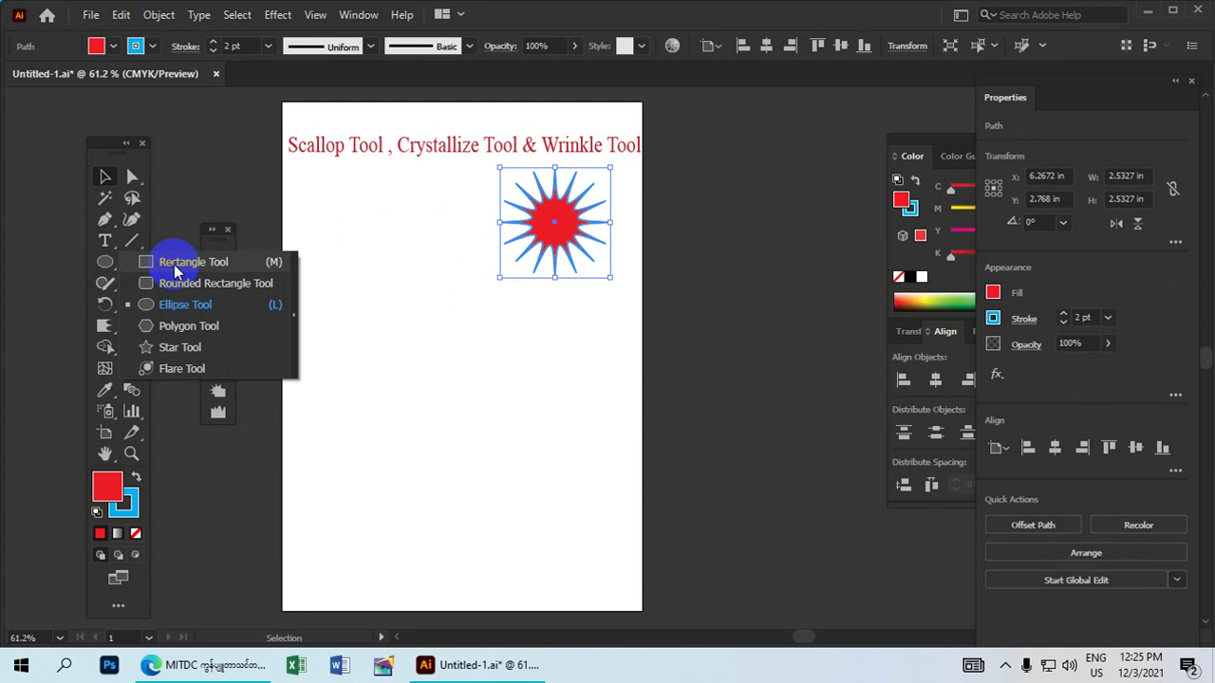
left_click(174, 264)
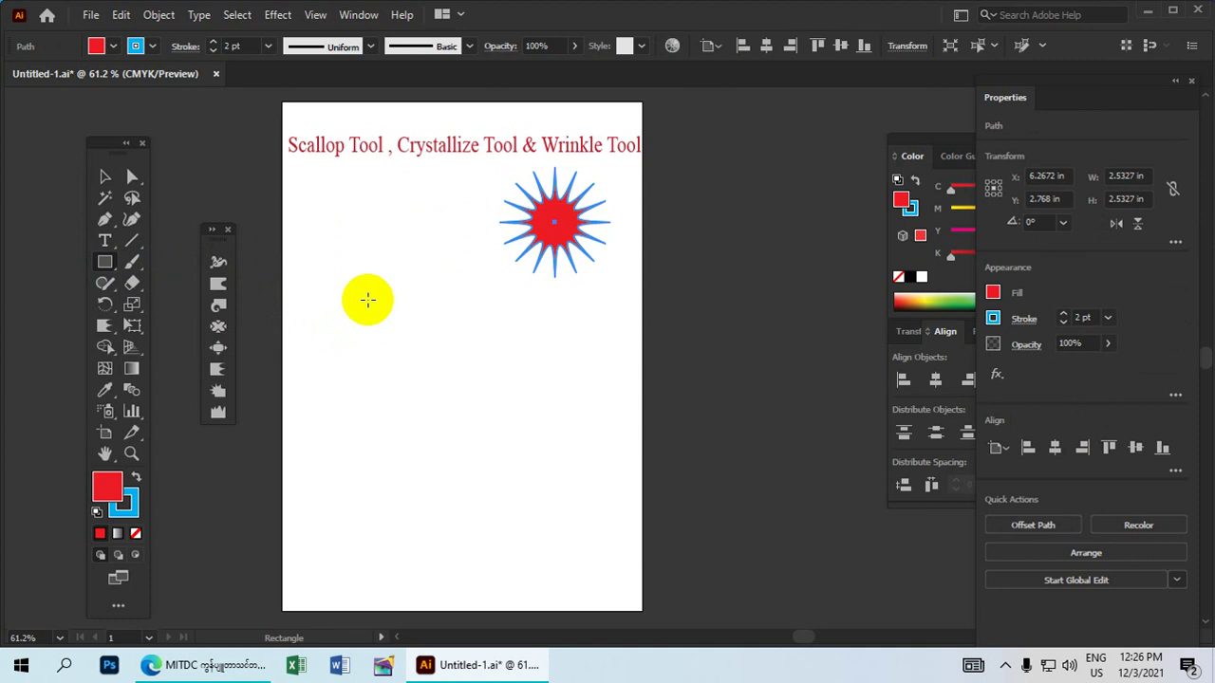
left_click_drag(367, 286, 456, 380)
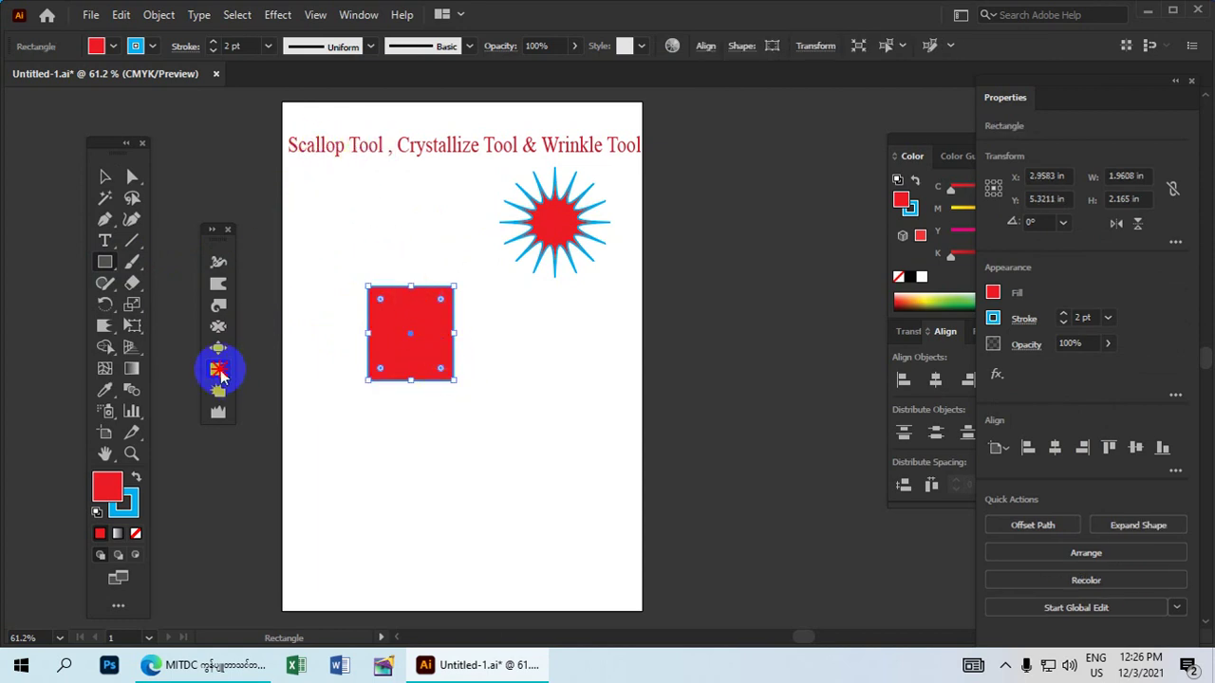
Step: Scallop the rectangle's edges all around with a smaller Scallop brush and move the shape up beside the star
left_click(218, 370)
left_click_drag(537, 357, 508, 407)
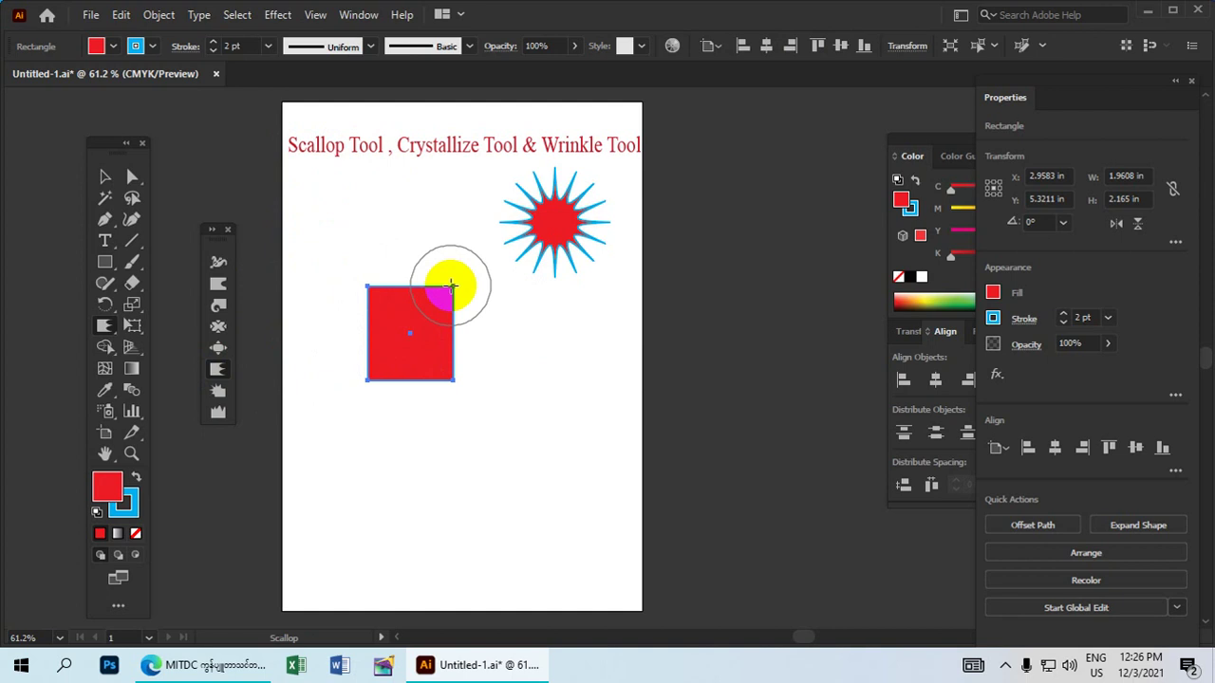
mouse_move(451, 285)
left_mouse_down()
mouse_move(457, 359)
mouse_move(402, 388)
mouse_move(355, 382)
mouse_move(339, 307)
mouse_move(350, 274)
mouse_move(385, 249)
mouse_move(429, 247)
mouse_move(400, 272)
mouse_move(461, 279)
mouse_move(482, 382)
mouse_move(380, 419)
mouse_move(353, 421)
mouse_move(342, 404)
left_mouse_up()
left_click(105, 177)
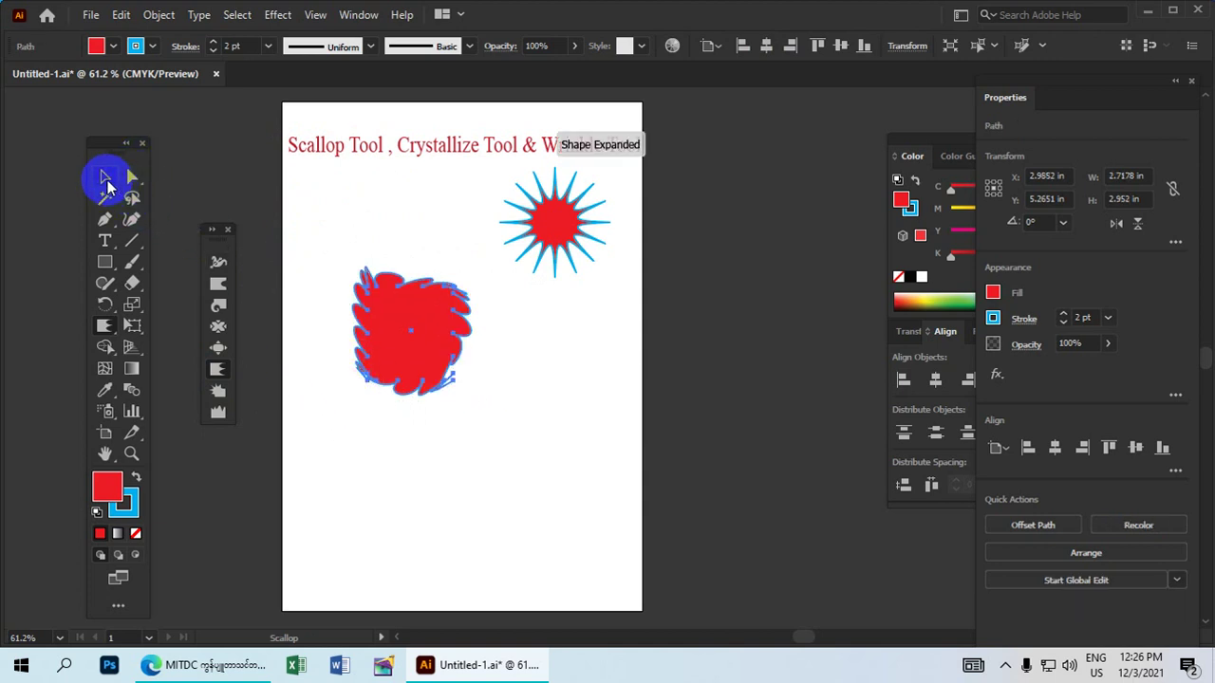
left_click_drag(417, 329, 428, 247)
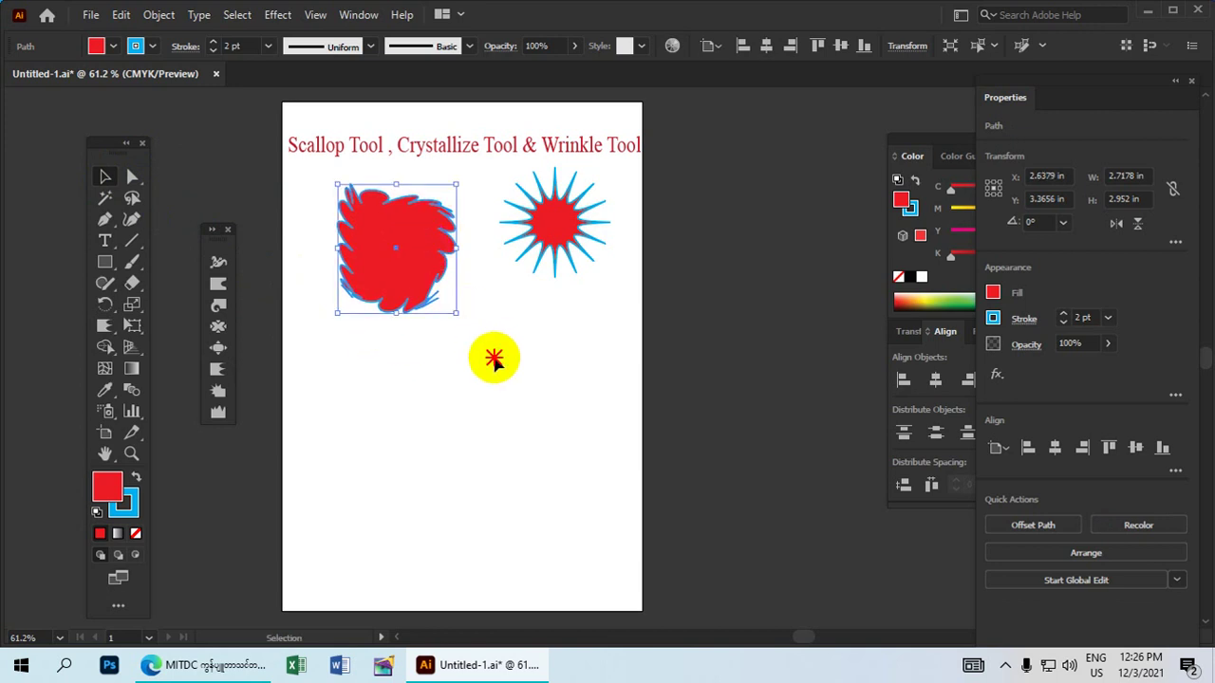
Step: Give the scalloped rectangle a green fill and a 6 pt CMYK Magenta stroke
left_click(491, 352)
left_click(409, 236)
left_click(96, 46)
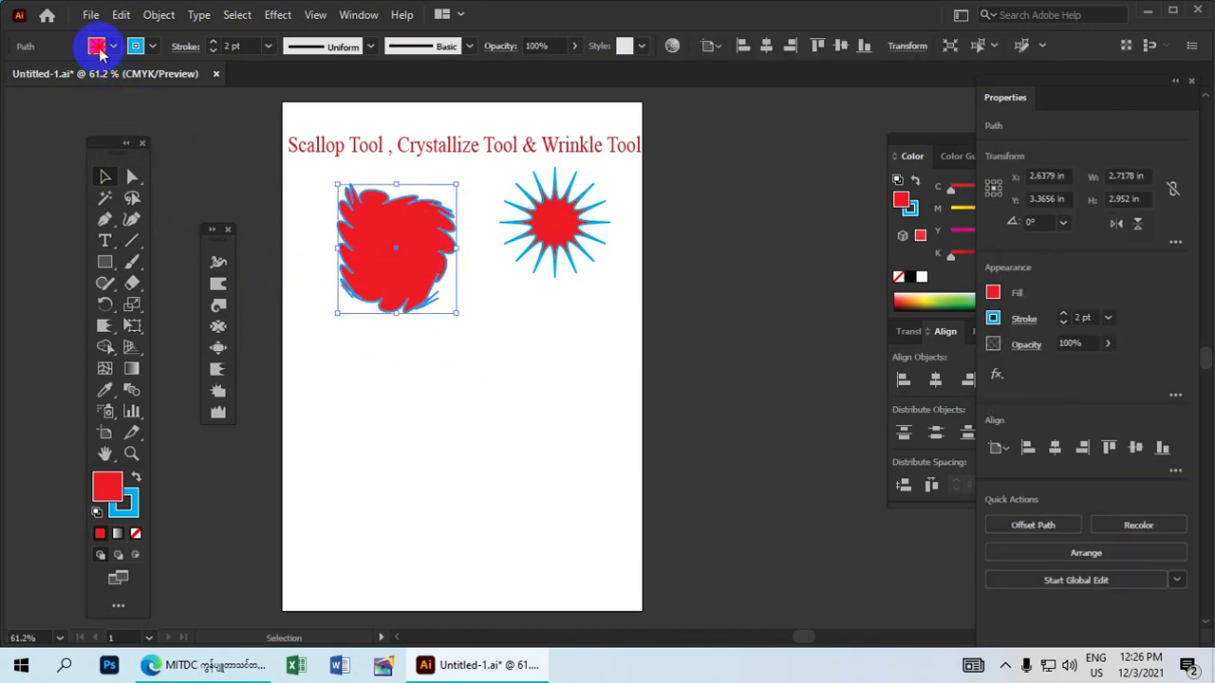
left_click(85, 74)
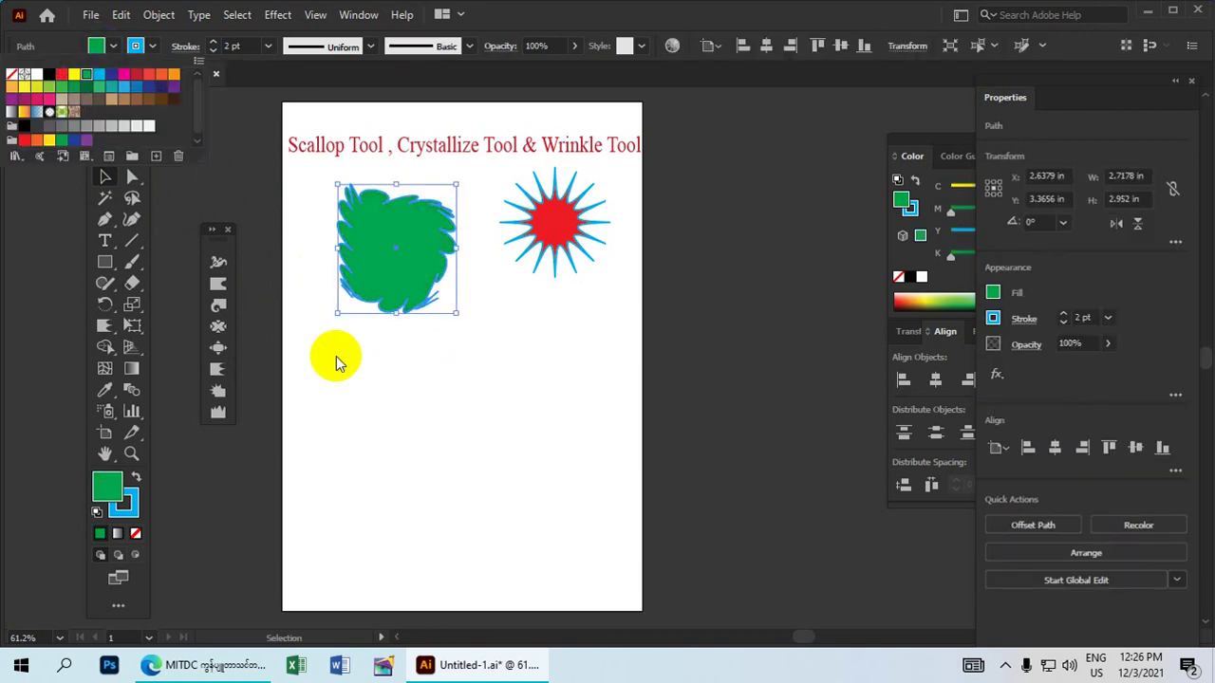
left_click(135, 45)
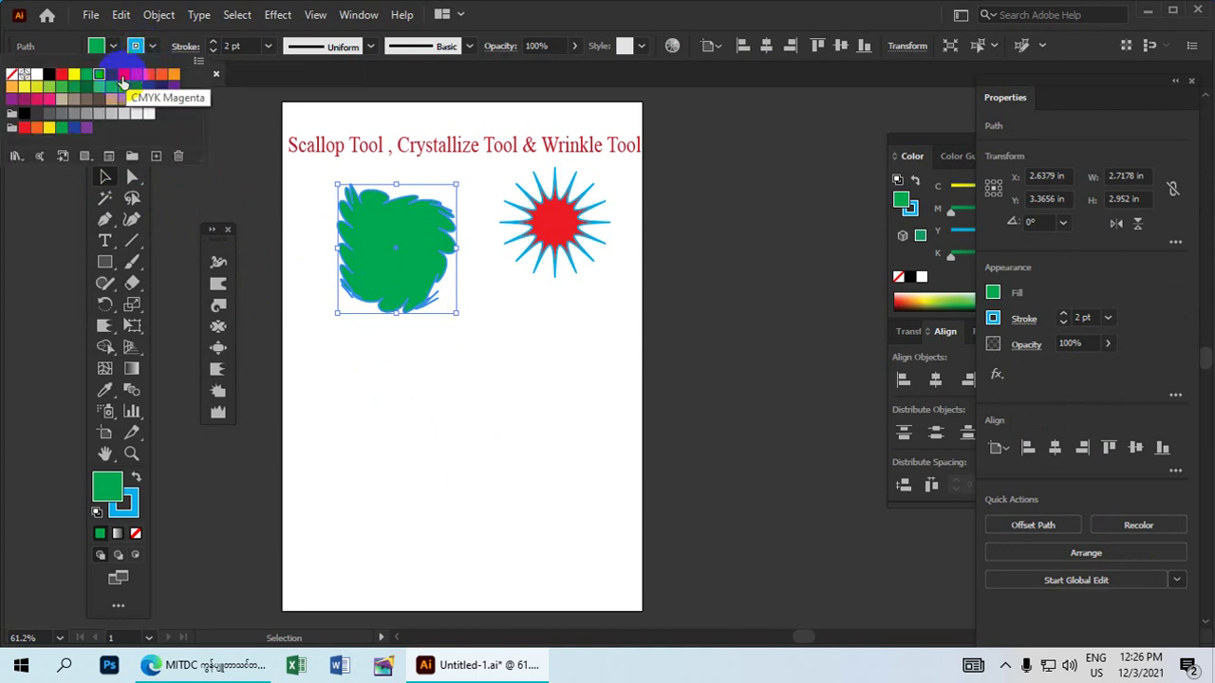
left_click(121, 80)
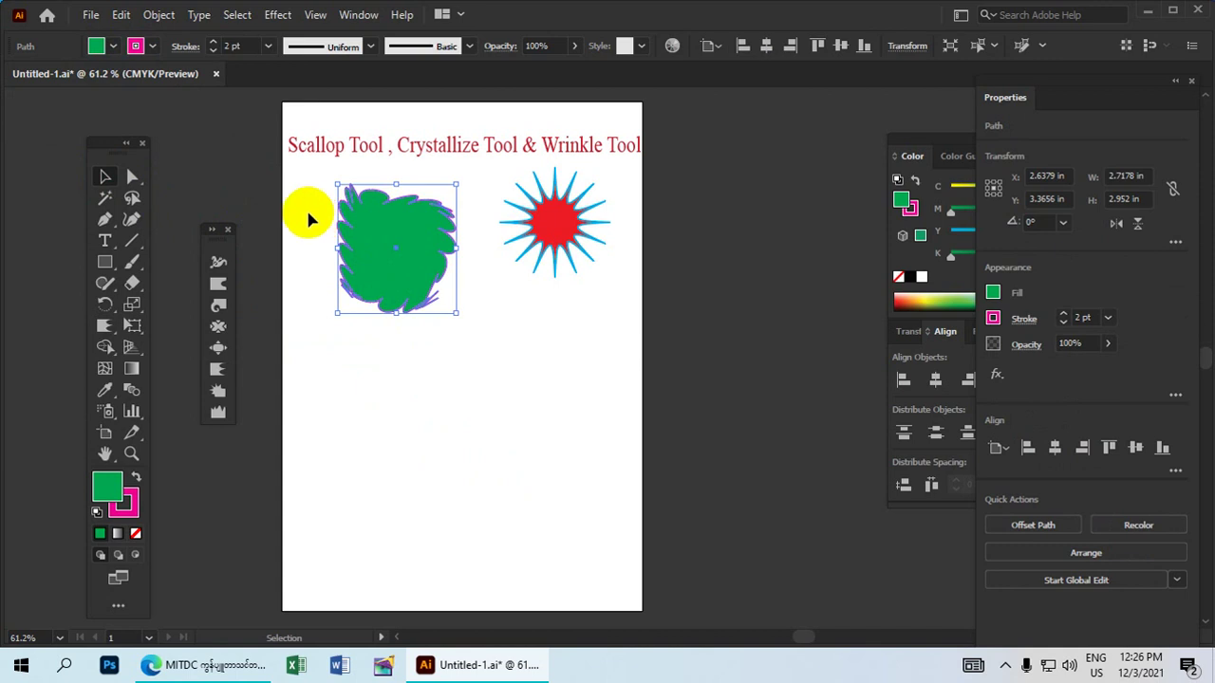
left_click(214, 46)
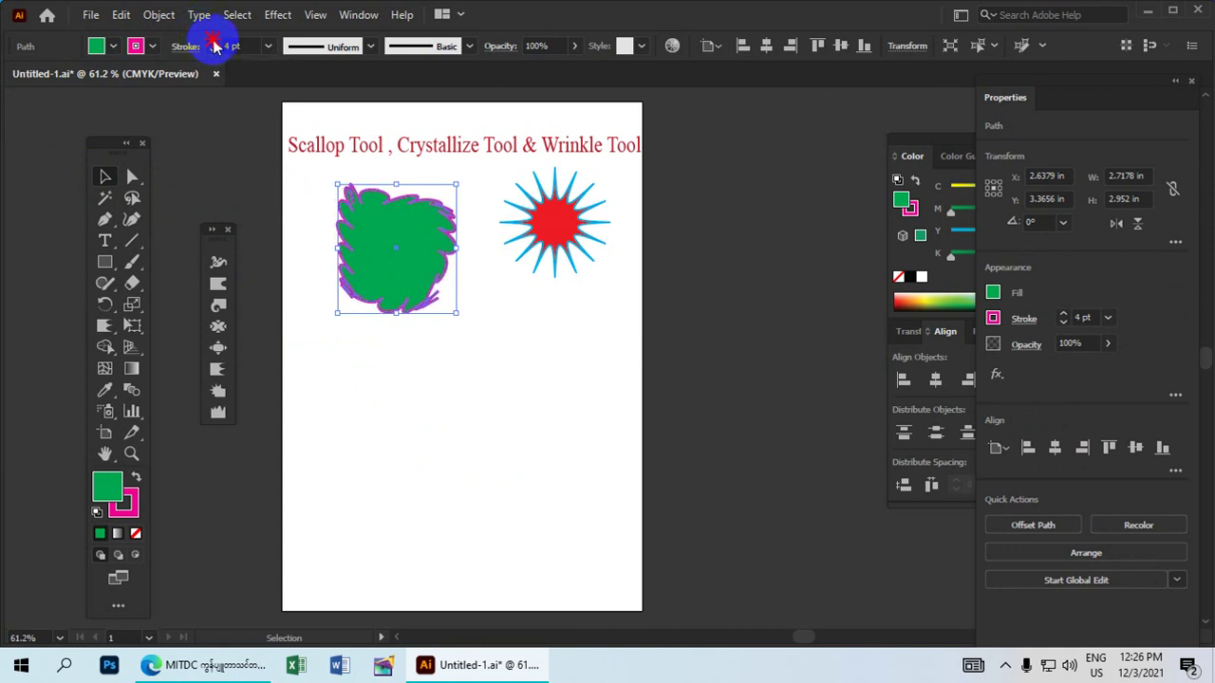
left_click(455, 332)
Step: Scale the green scalloped shape down to about 2.04 by 2.22 in and place it close to the star
left_click(419, 272)
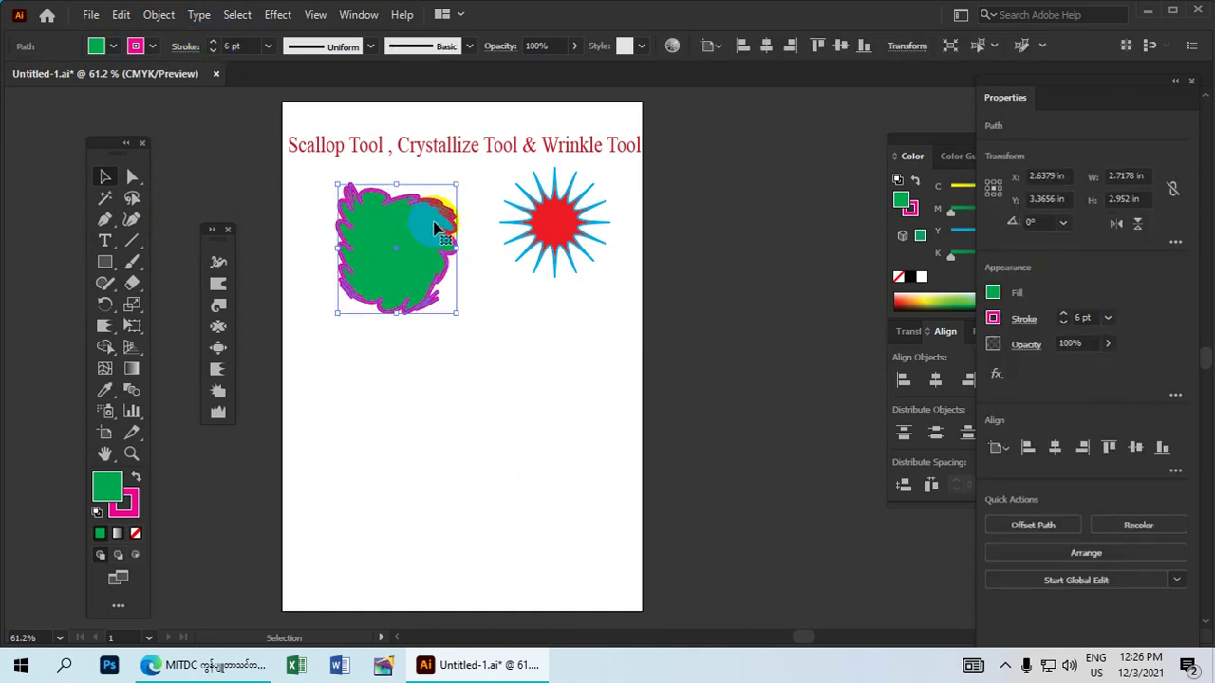
left_click_drag(457, 183, 446, 216)
left_click_drag(409, 271, 466, 225)
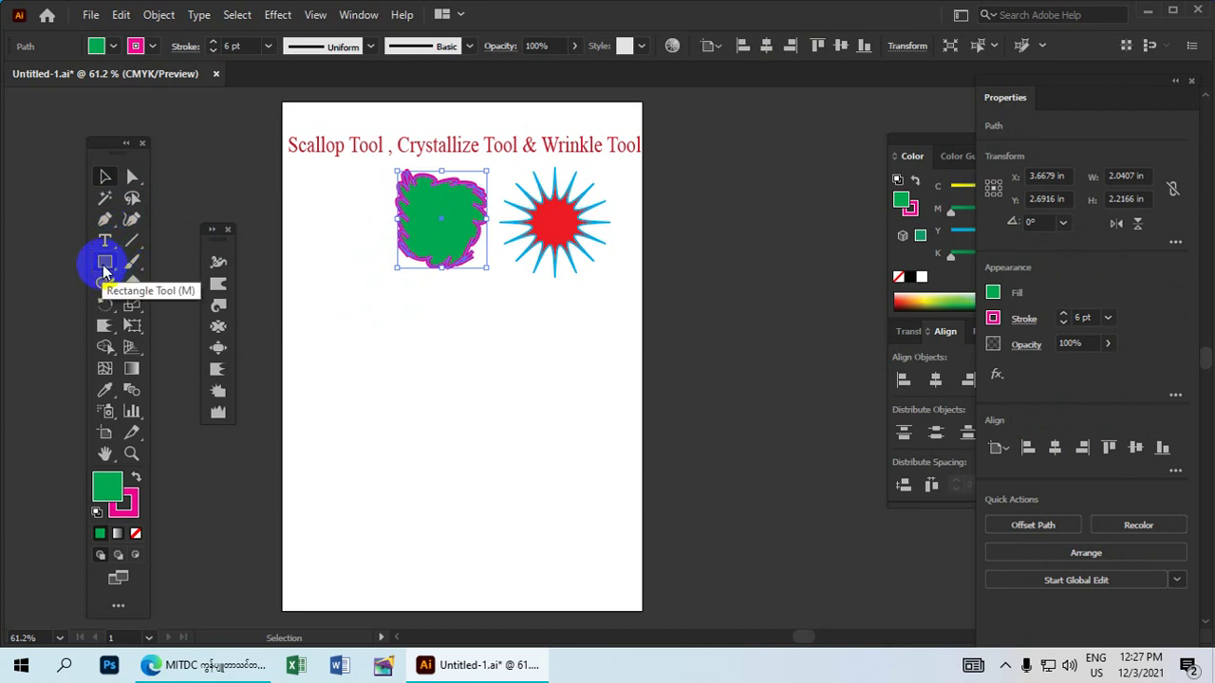
Step: Draw a circle about 2.53 in across below the green scalloped shape and give it a red fill and green stroke
left_click_drag(109, 269, 202, 309)
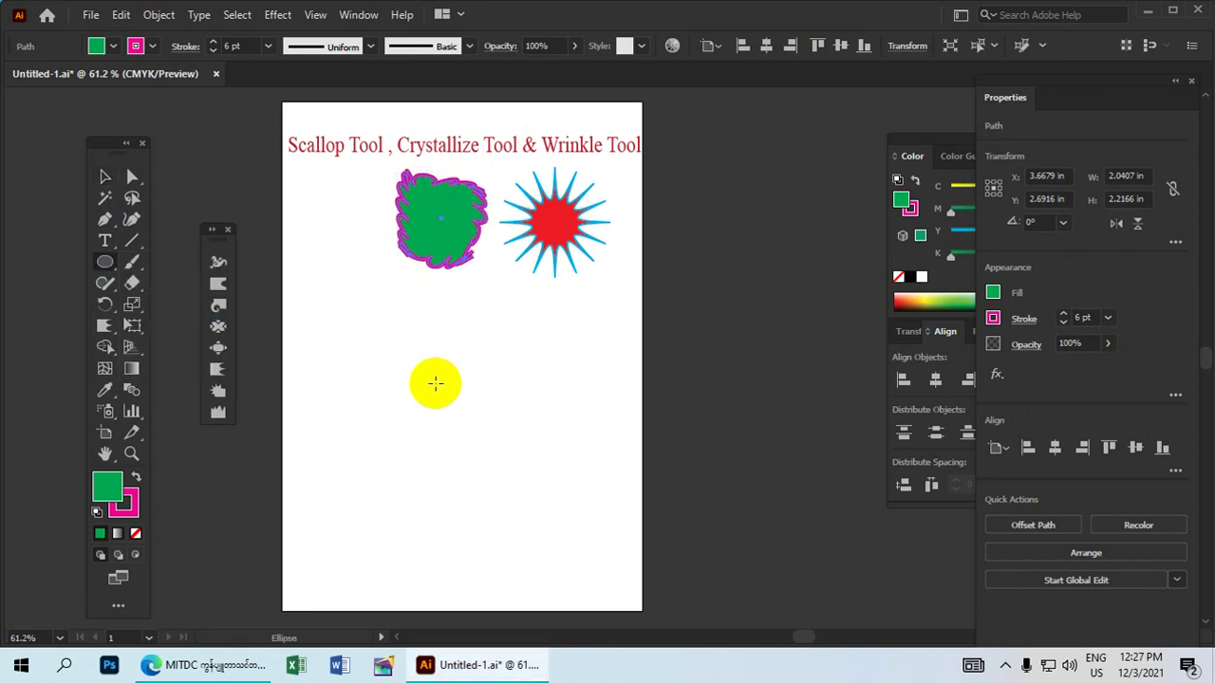
left_click_drag(390, 354, 428, 408)
left_click(103, 49)
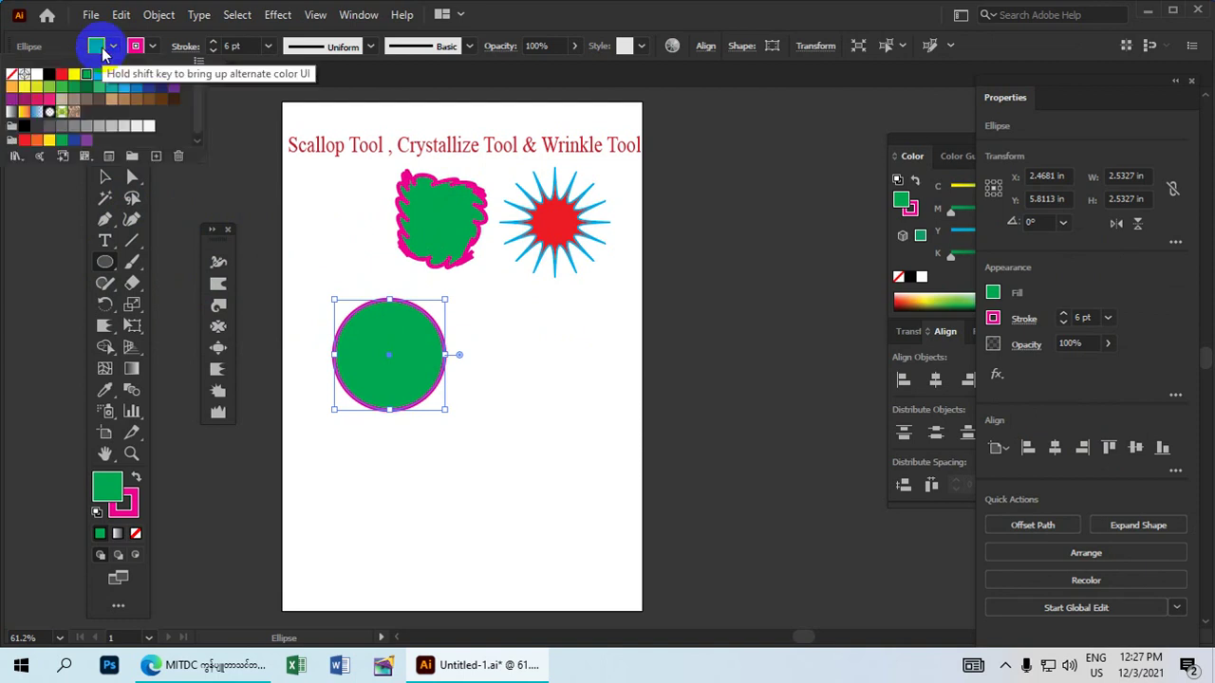
left_click(62, 76)
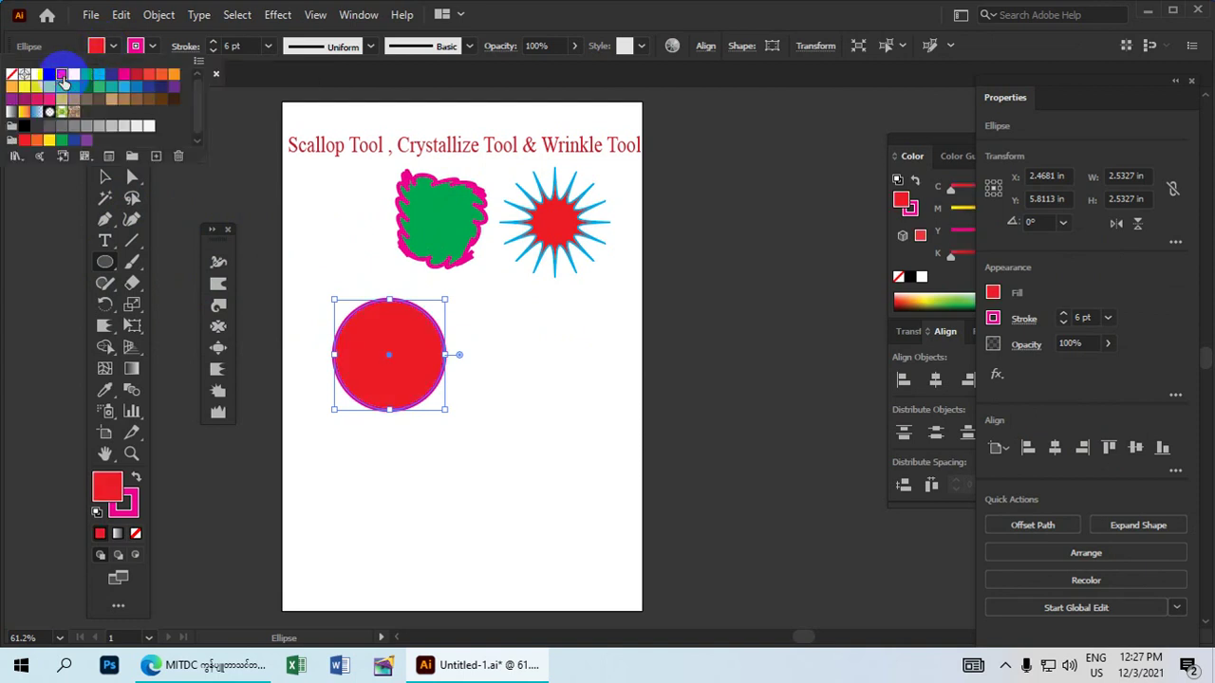
left_click(152, 46)
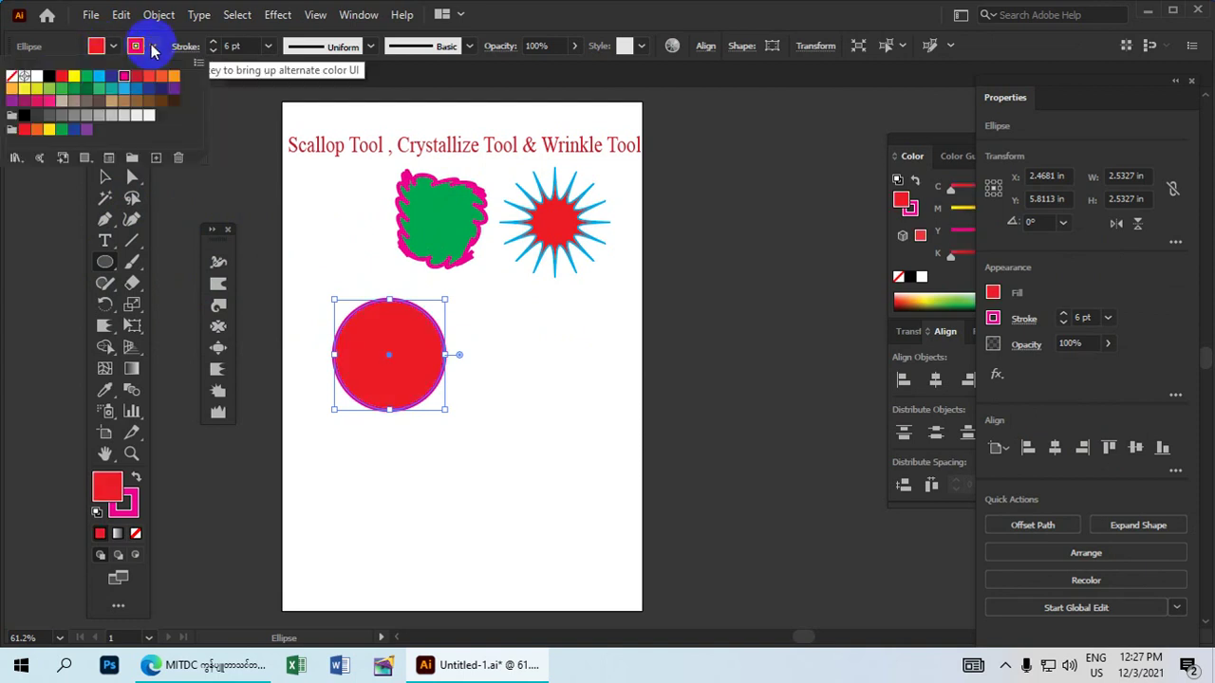
double_click(63, 91)
left_click(681, 446)
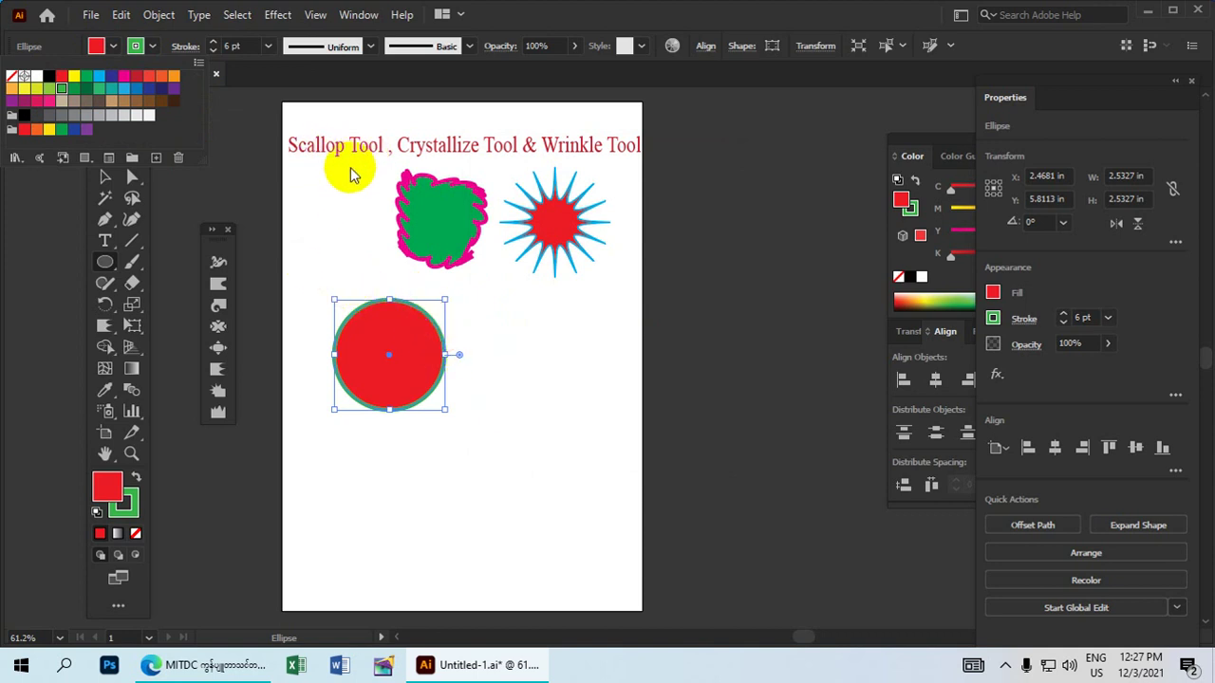
Step: Enlarge the Scallop brush to slightly more than the circle's size and scallop the circle from its centre into a spiky starburst
left_click(218, 369)
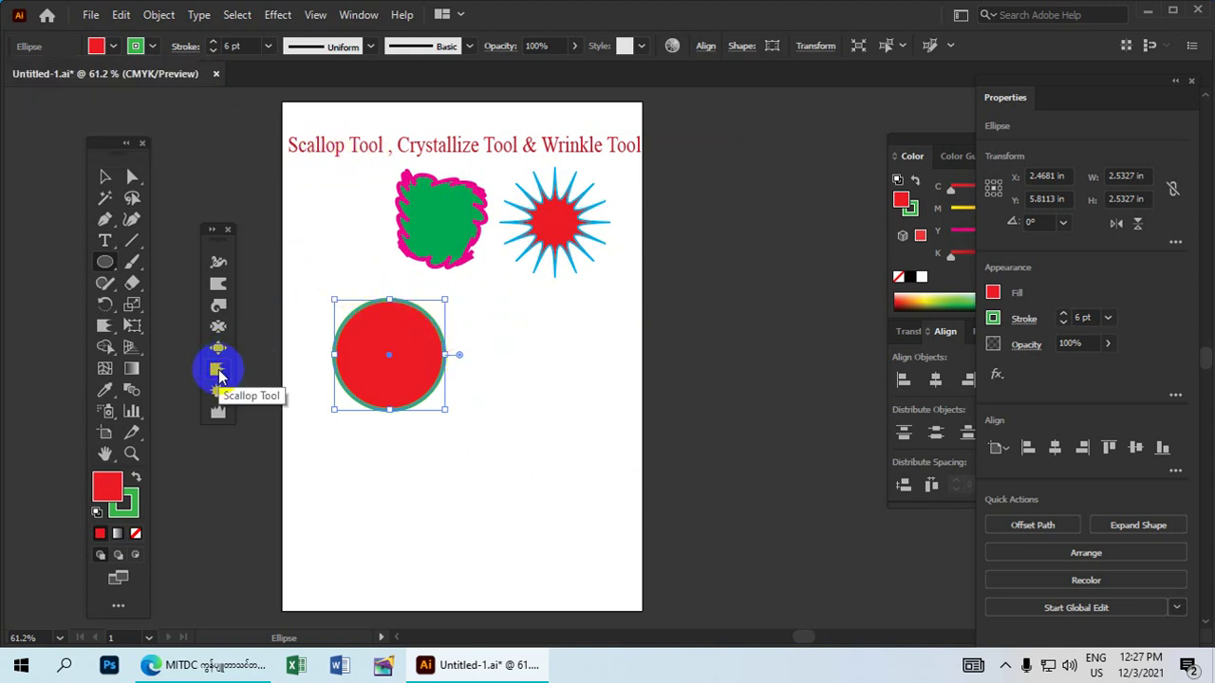
left_click(220, 369)
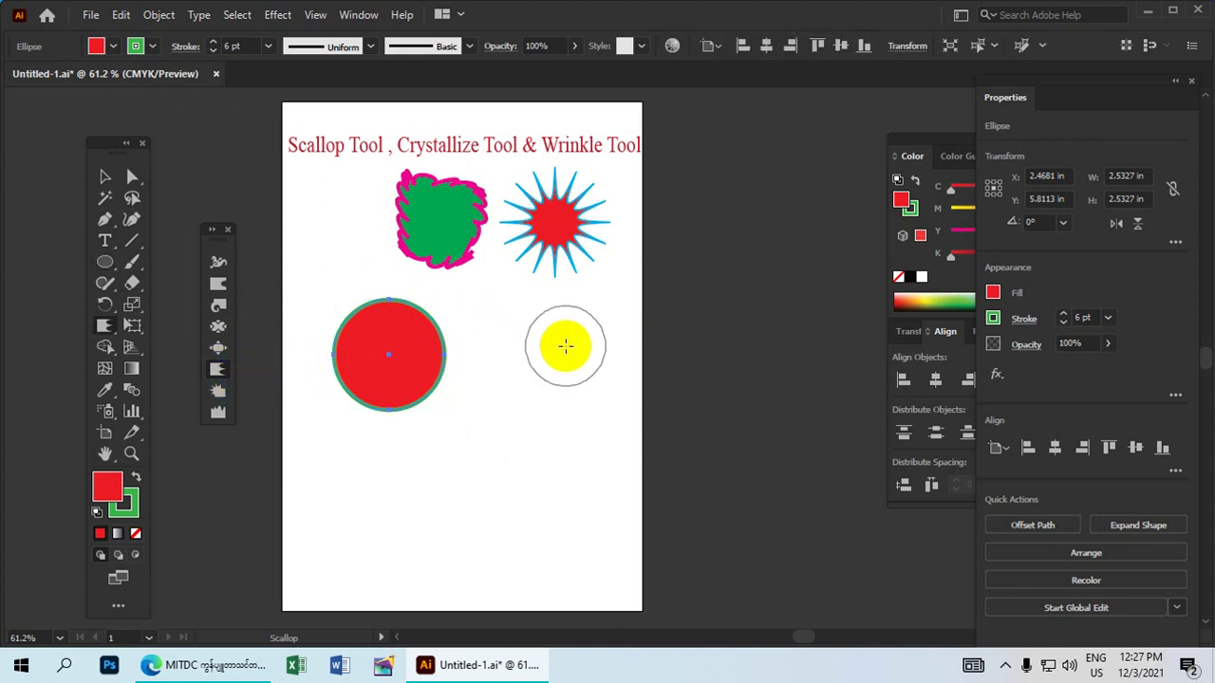
mouse_move(565, 347)
left_mouse_down()
mouse_move(555, 382)
mouse_move(533, 387)
mouse_move(568, 392)
left_mouse_up()
left_click_drag(371, 354, 371, 354)
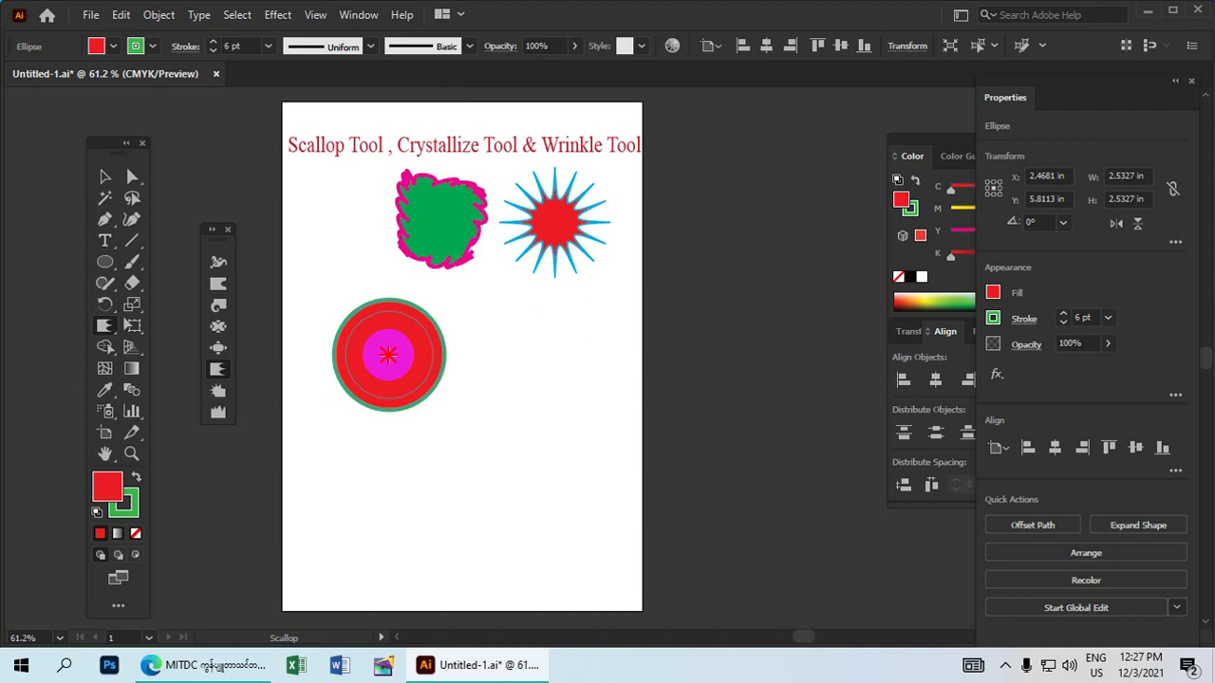
left_click_drag(388, 354, 400, 359)
mouse_move(390, 373)
left_mouse_down()
mouse_move(389, 397)
mouse_move(388, 355)
left_mouse_up()
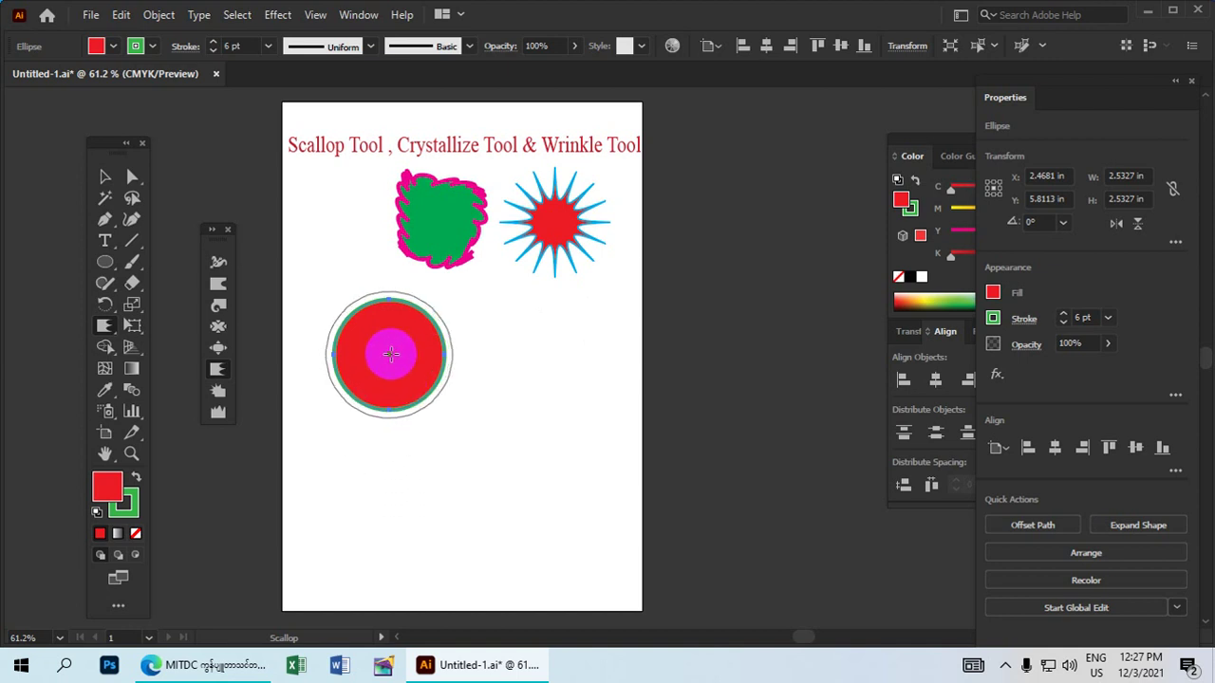
left_click_drag(390, 353, 394, 359)
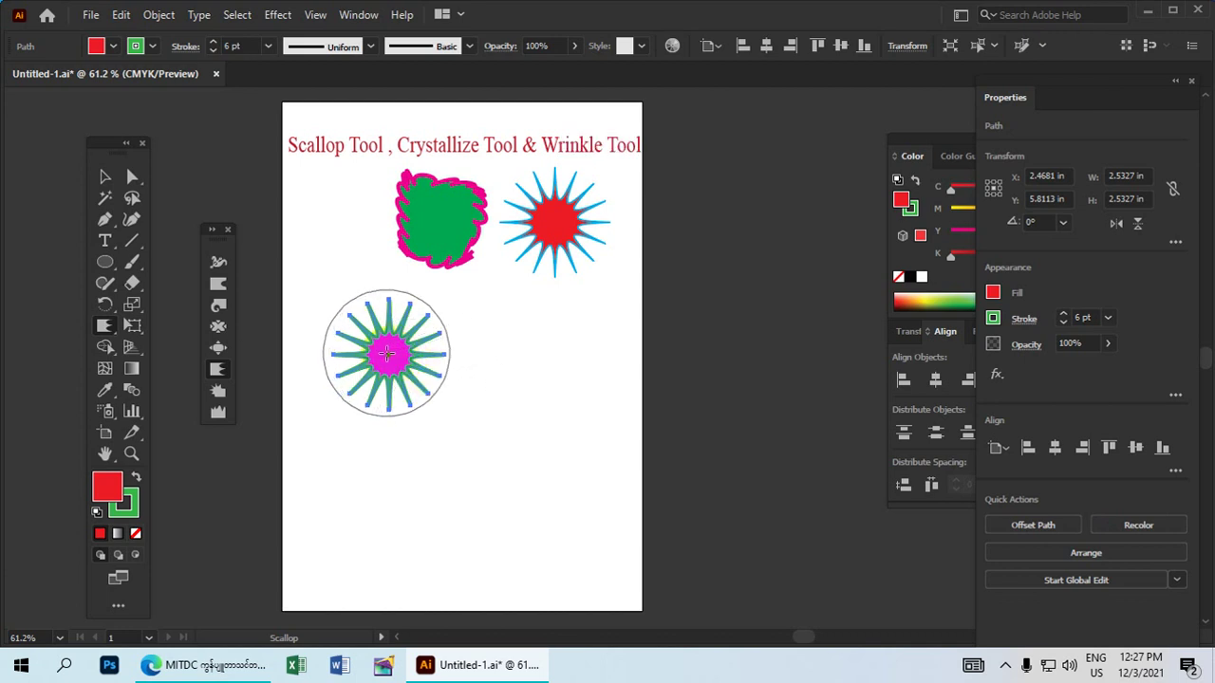
Step: Move the new starburst toward the middle of the artboard and set its stroke weight to 2 pt
left_click(107, 180)
left_click_drag(391, 350, 493, 358)
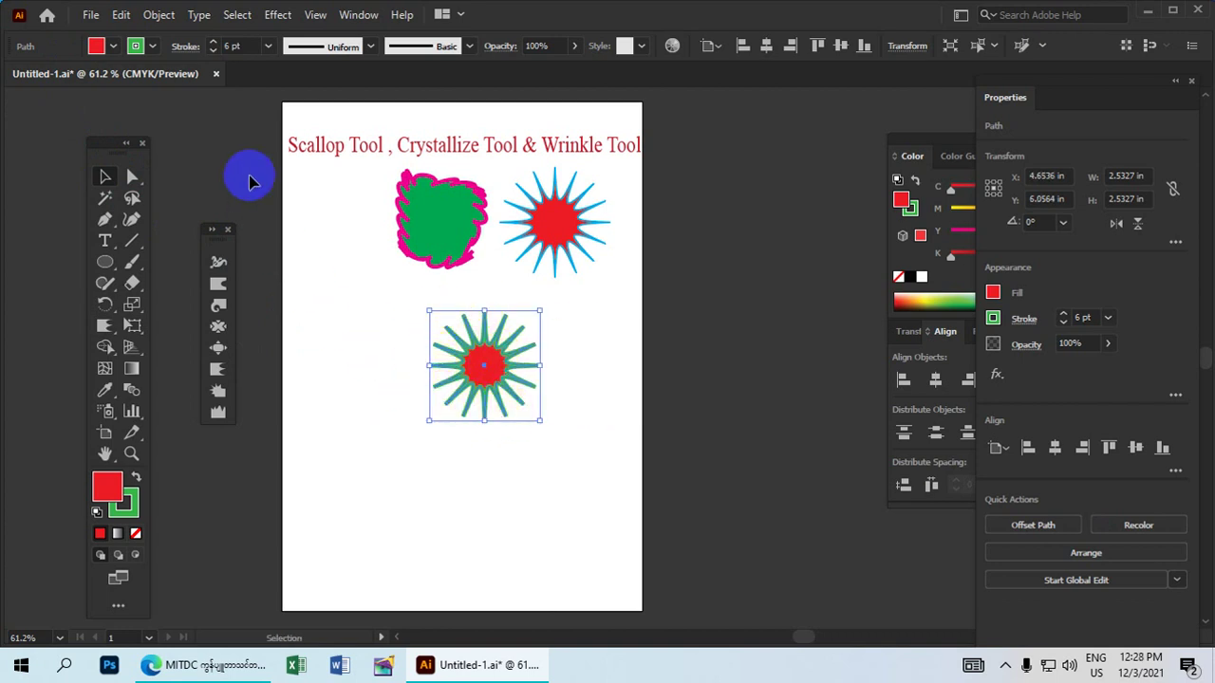
left_click(233, 45)
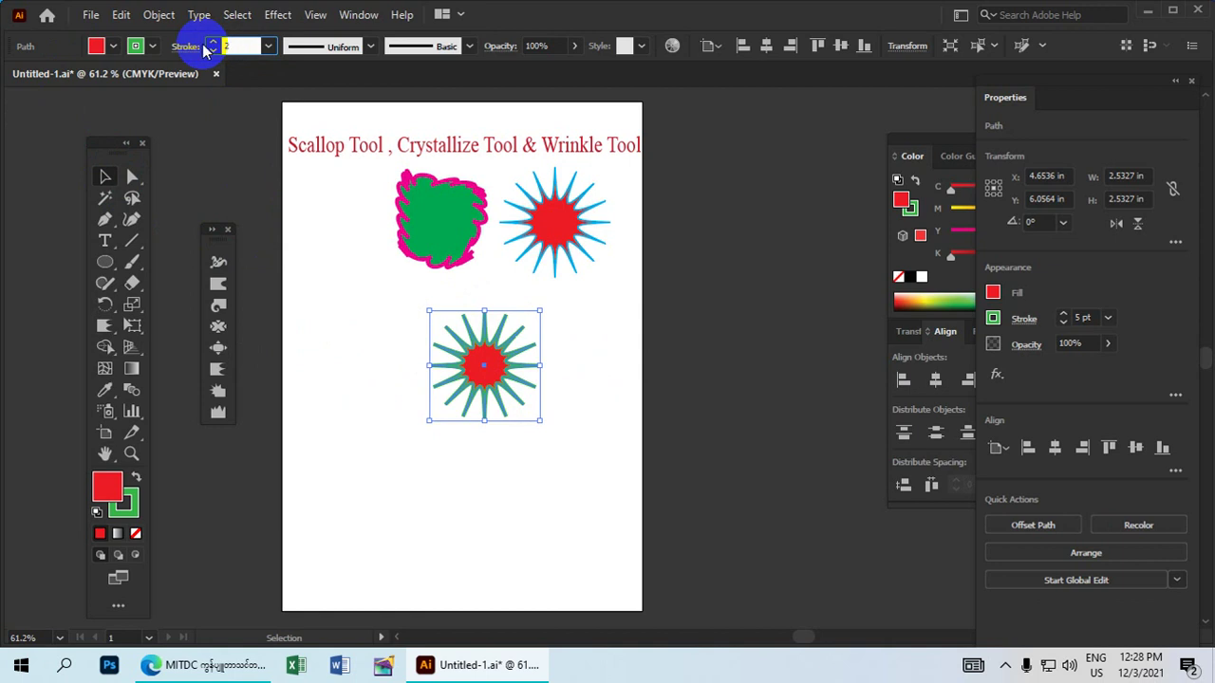
left_click(520, 356)
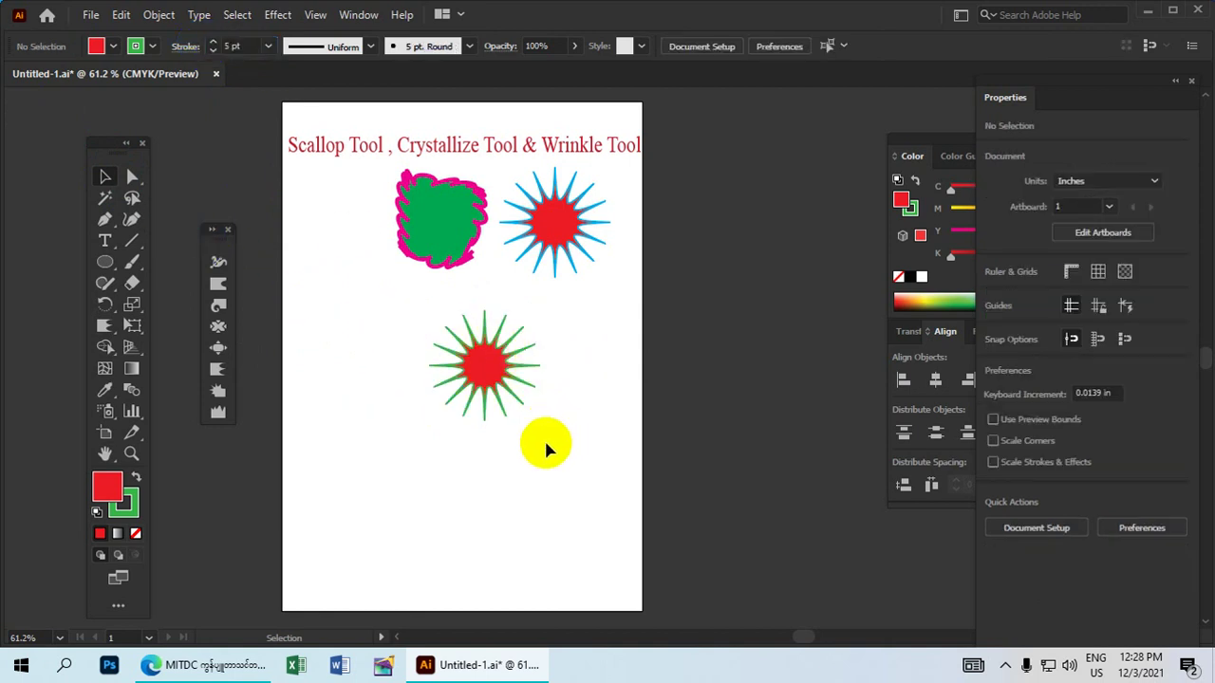
Step: Place the starburst centrally on the green scalloped shape and scale it down to about 1.31 in across
left_click_drag(546, 446, 412, 307)
left_click_drag(494, 363, 456, 222)
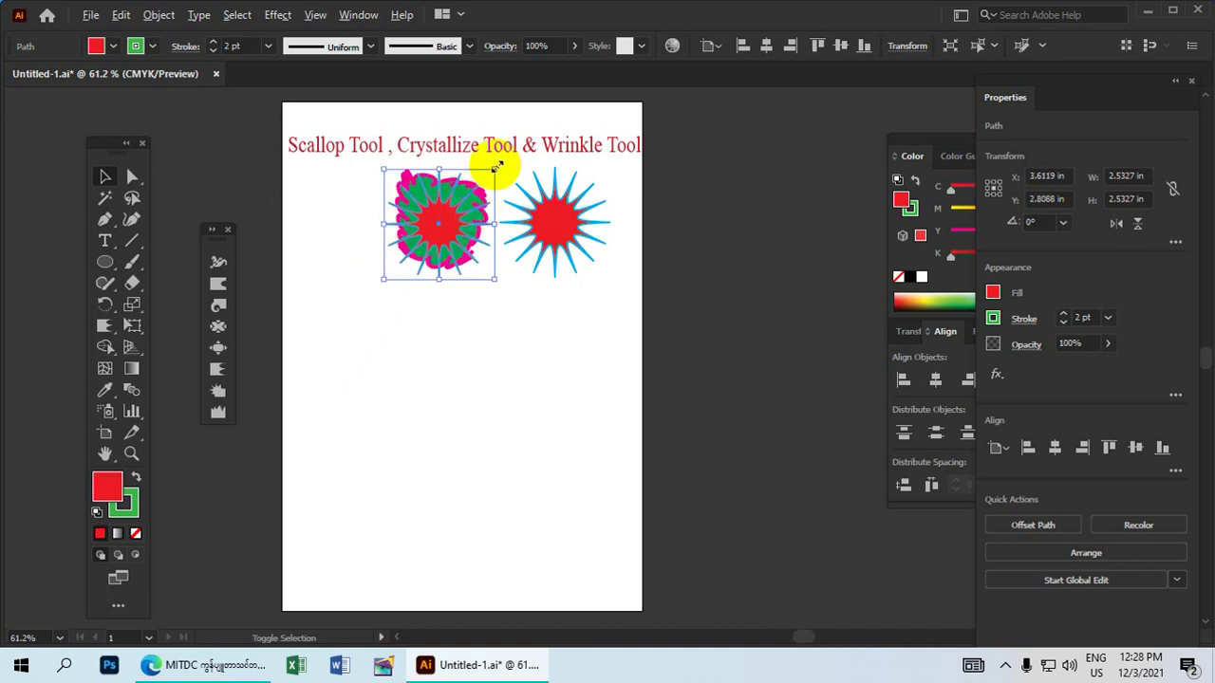
left_click_drag(497, 167, 472, 180)
left_click(493, 292)
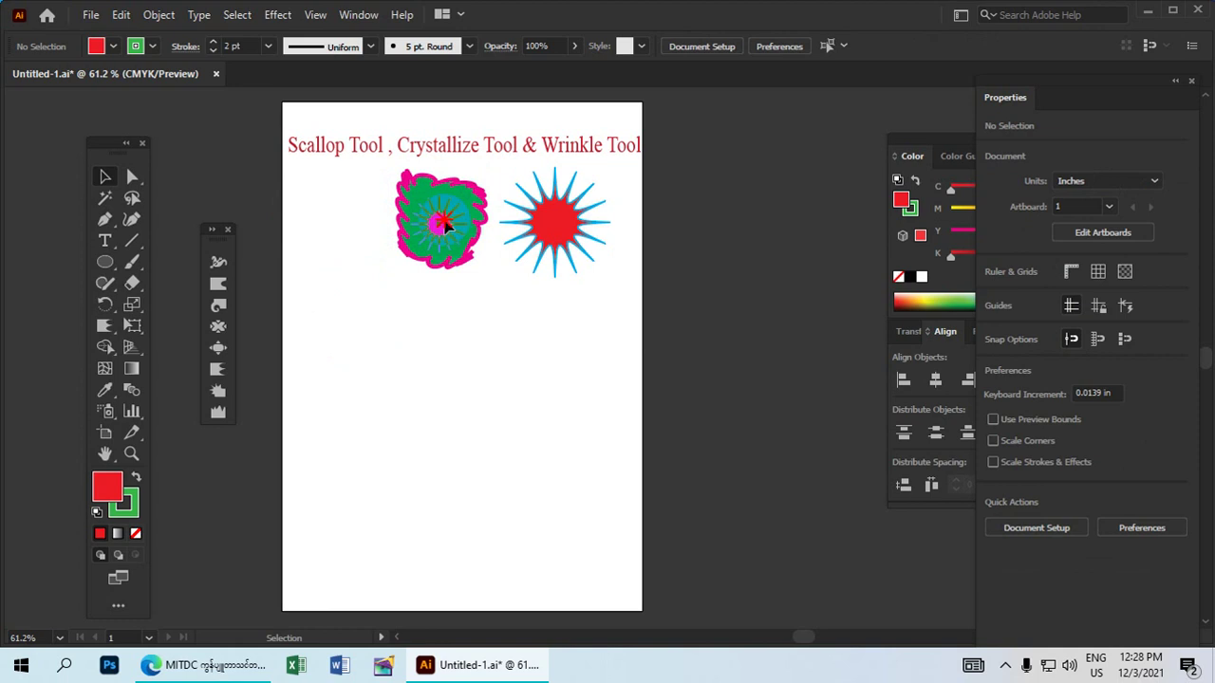
Step: Give the small starburst on the green shape a yellow stroke and deselect it
left_click(444, 223)
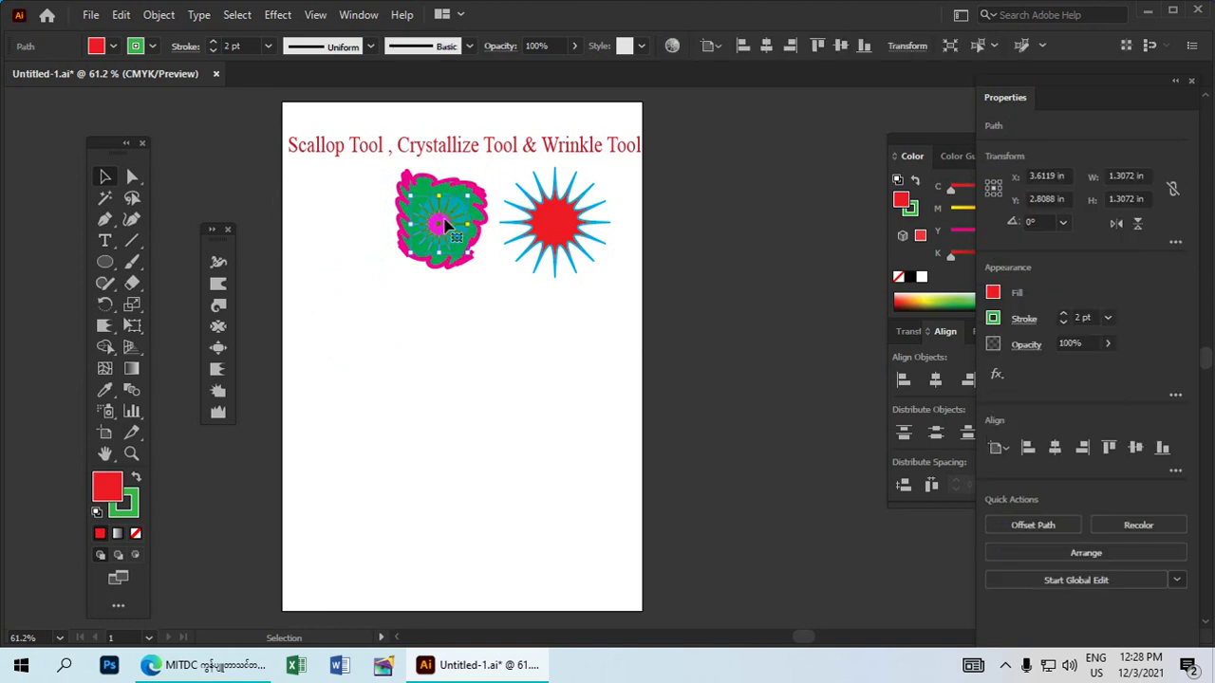
left_click(138, 47)
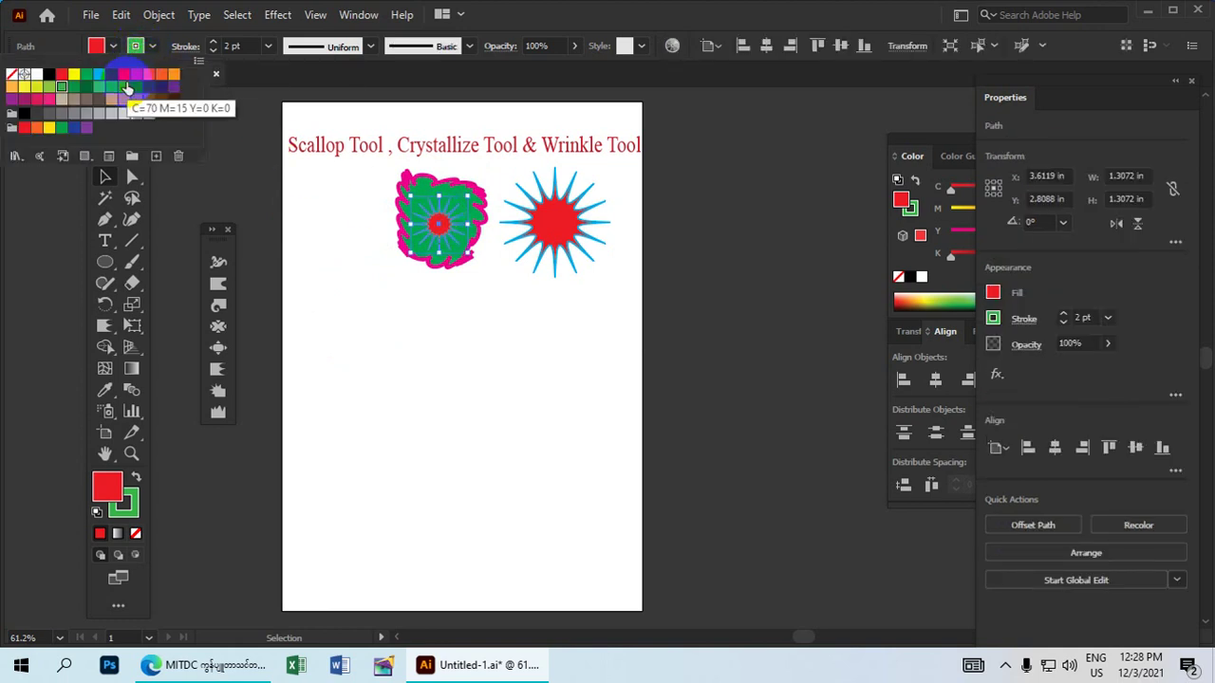
double_click(64, 77)
left_click(698, 446)
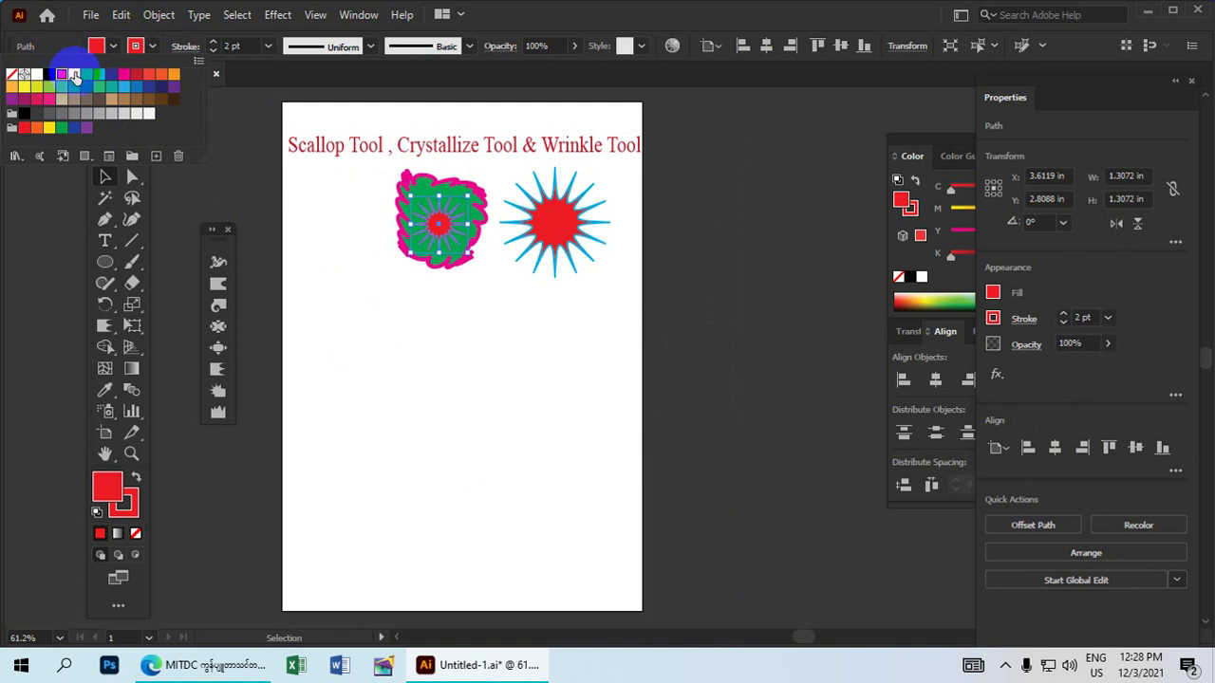
left_click(74, 74)
left_click(476, 375)
left_click(479, 304)
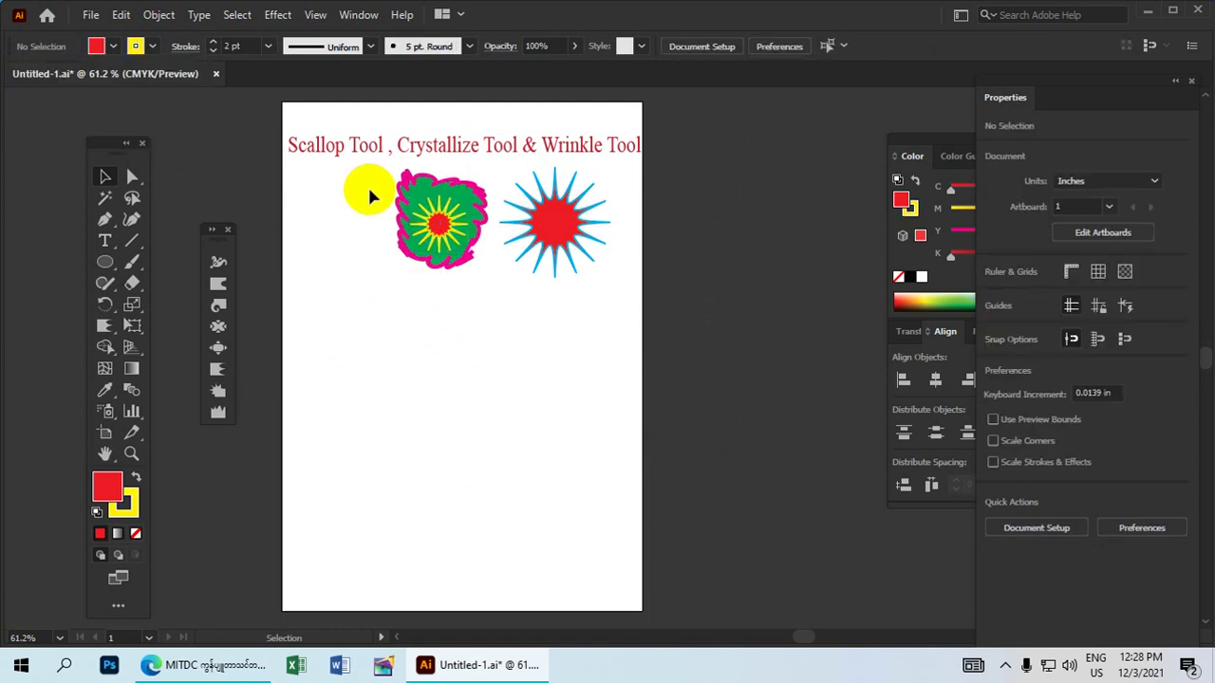
Step: Group the green scalloped shape with the small starburst on top of it
left_click_drag(370, 192, 453, 290)
left_click(159, 14)
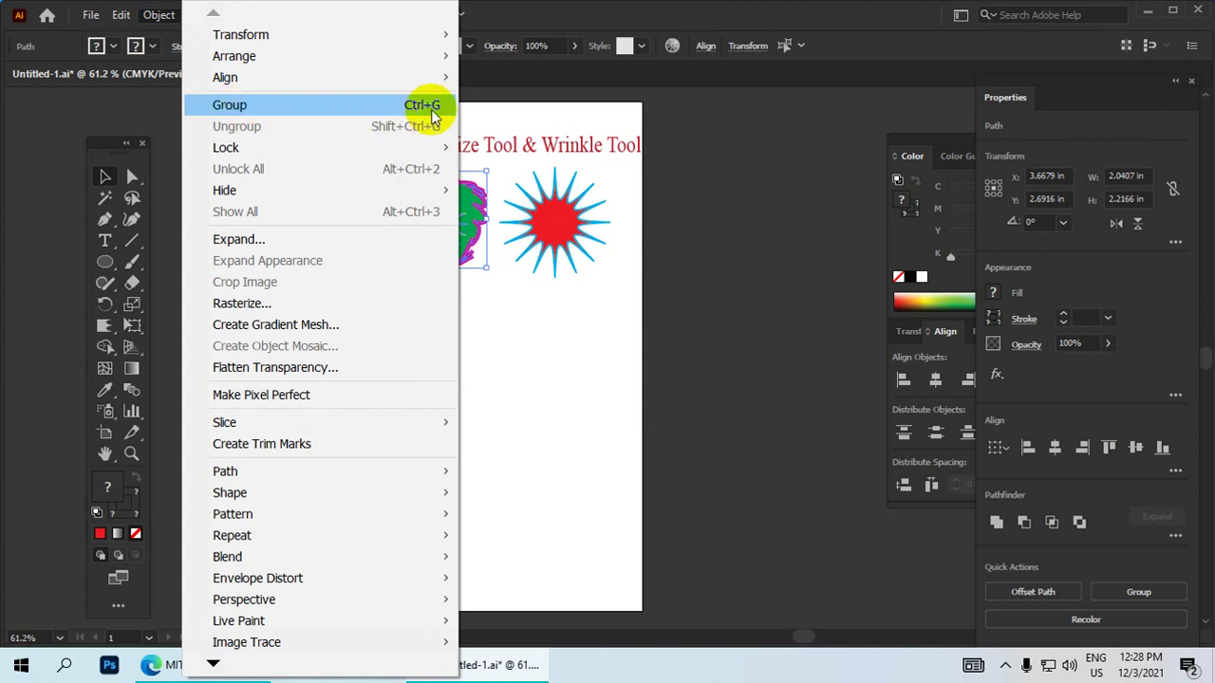
left_click(238, 104)
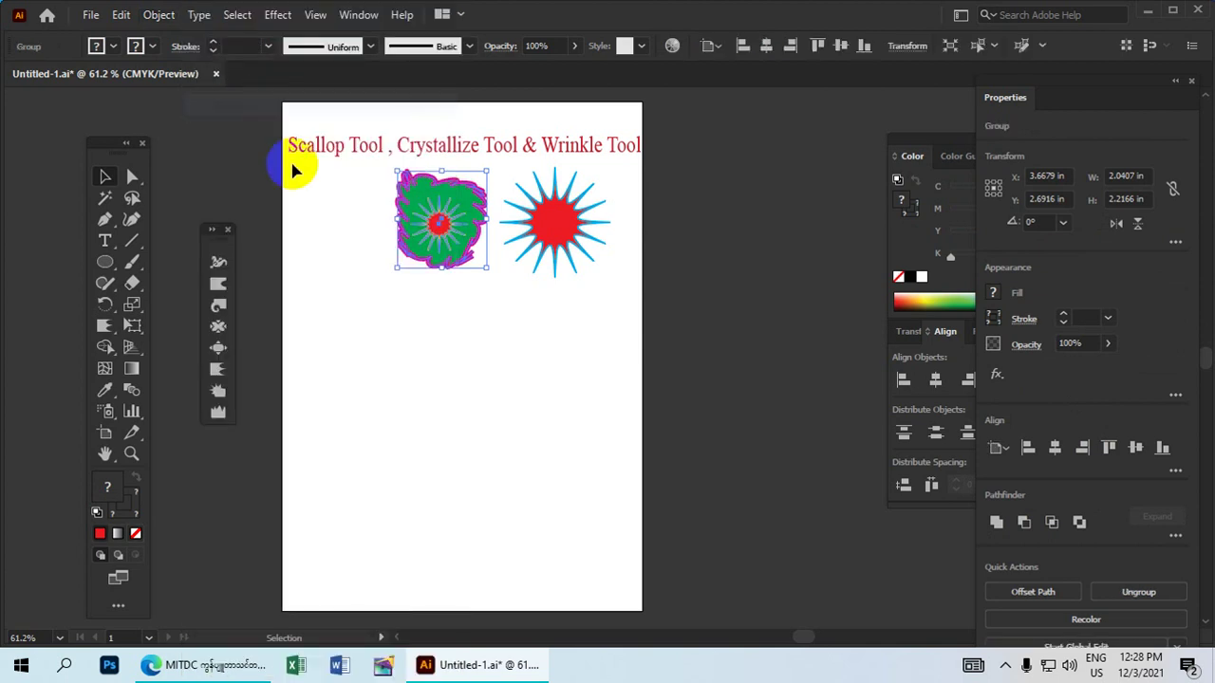
Step: Shift the grouped flower and the blue-edged star to the left beneath the title
left_click_drag(465, 245, 424, 214)
left_click(437, 263)
left_click_drag(557, 231, 522, 224)
left_click(496, 347)
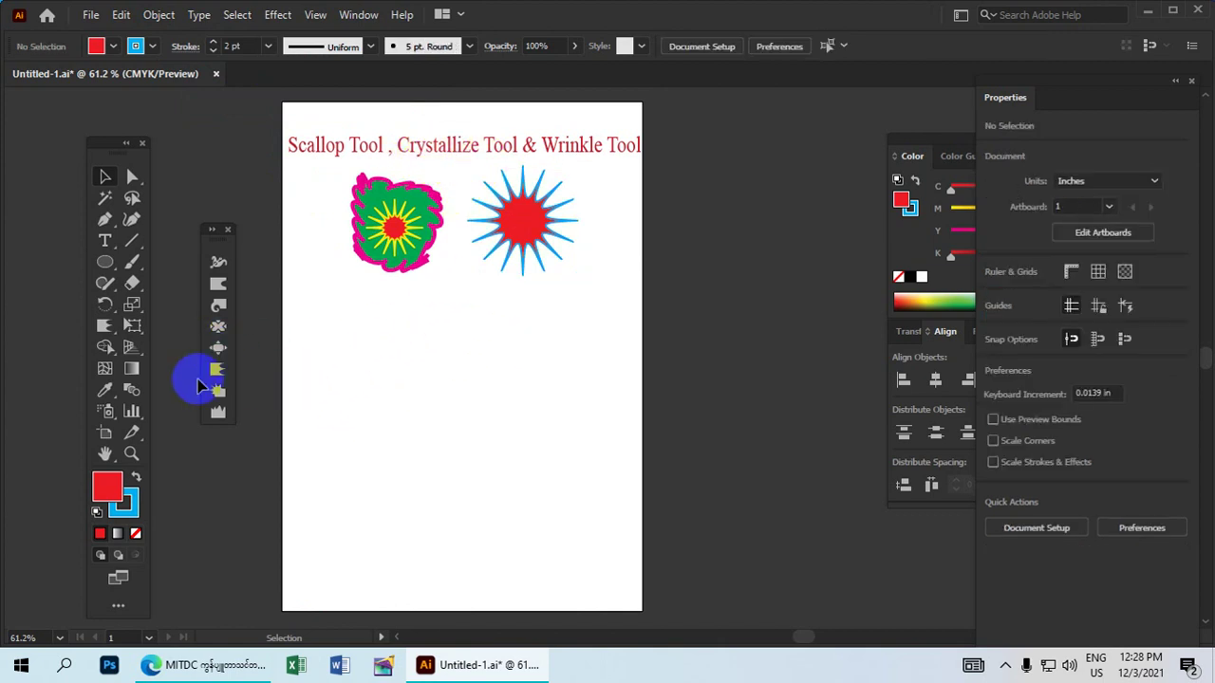
Step: Draw a hexagon about 2.58 by 2.24 in below the grouped flower
left_click(107, 270)
left_click_drag(111, 274, 214, 333)
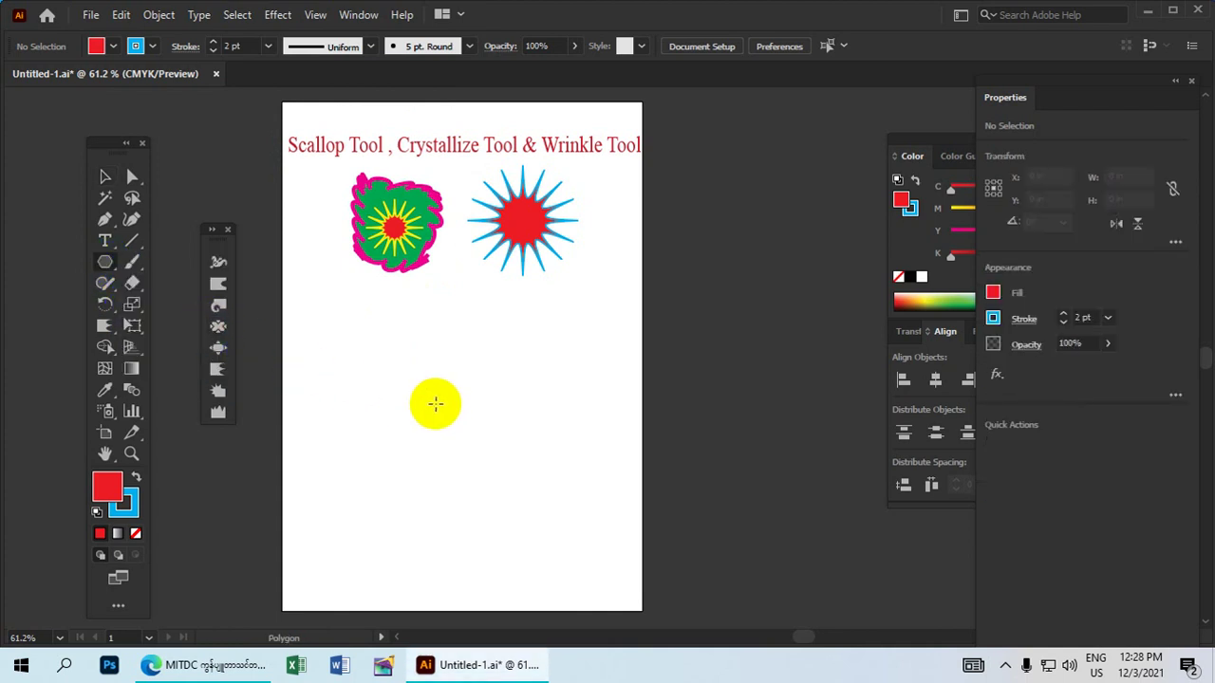
left_click_drag(376, 357, 408, 404)
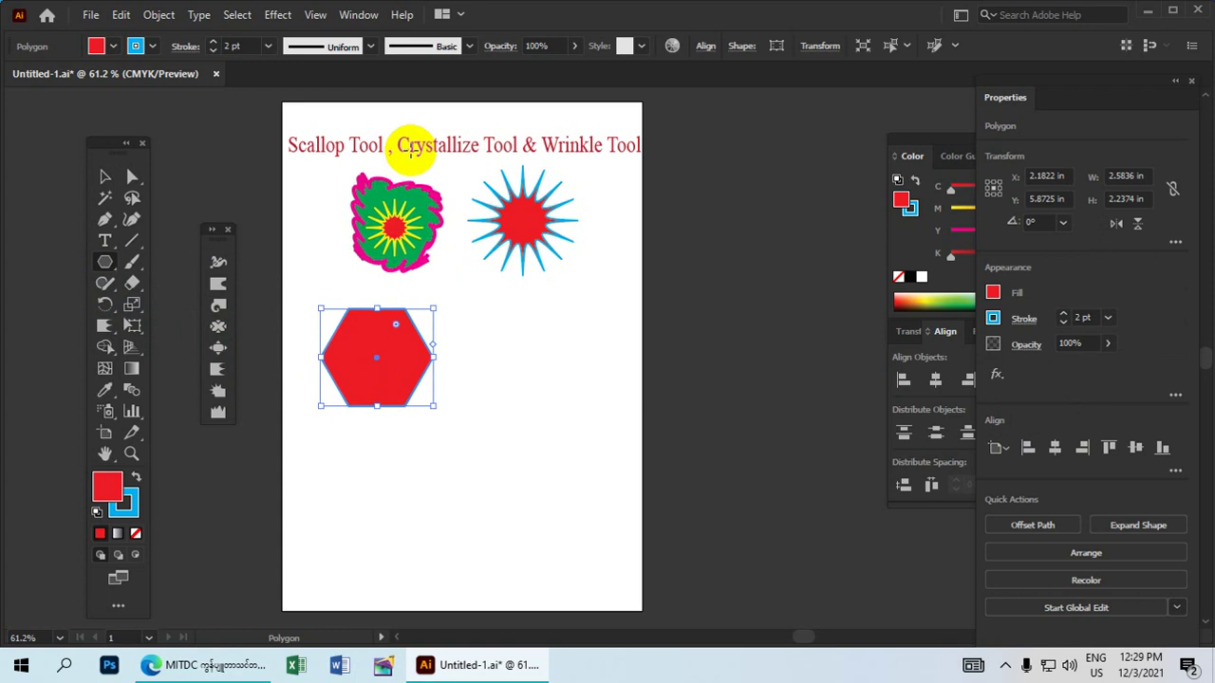
Step: Shrink the Crystallize brush and distort the hexagon's edges all around into spikes
left_click(219, 392)
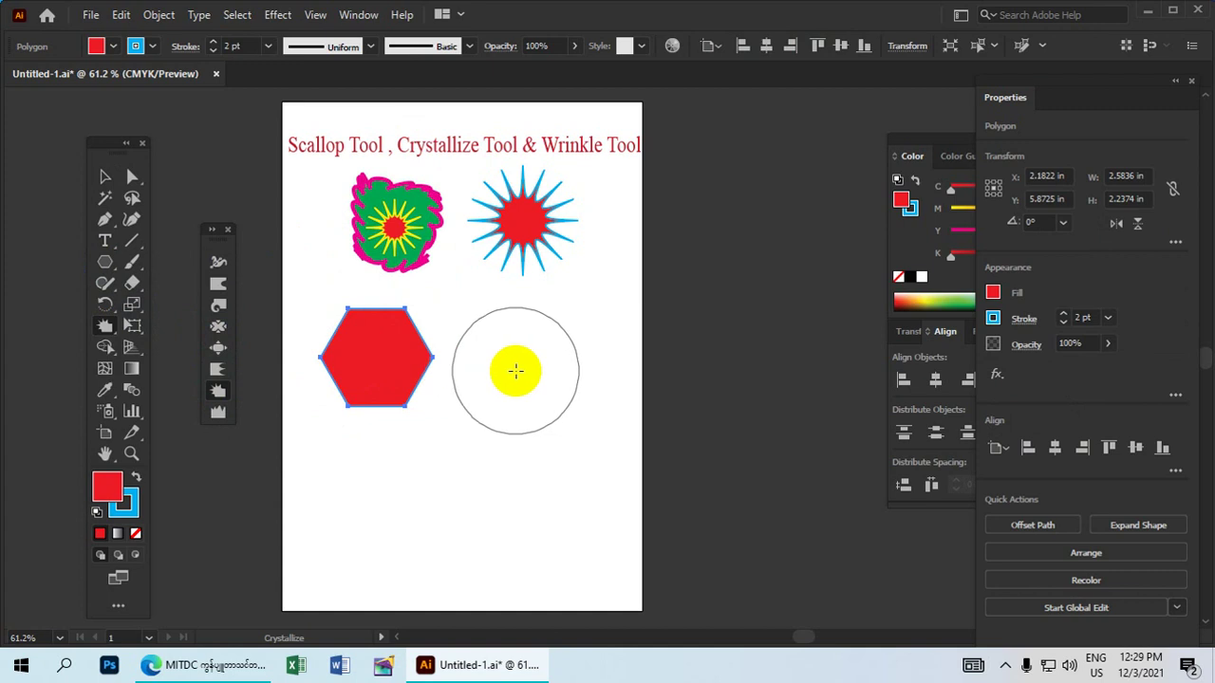
left_click_drag(515, 372, 477, 441)
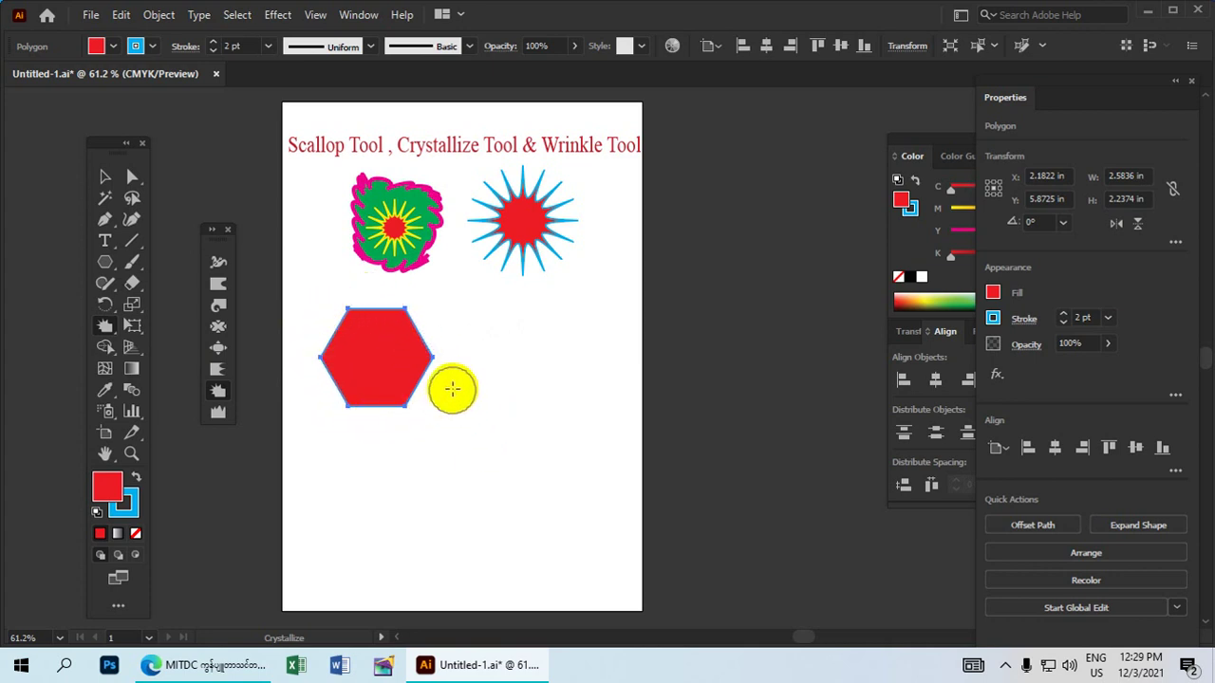
mouse_move(432, 354)
left_mouse_down()
mouse_move(412, 402)
mouse_move(370, 412)
mouse_move(336, 400)
mouse_move(314, 366)
mouse_move(324, 334)
mouse_move(365, 299)
mouse_move(441, 337)
left_mouse_up()
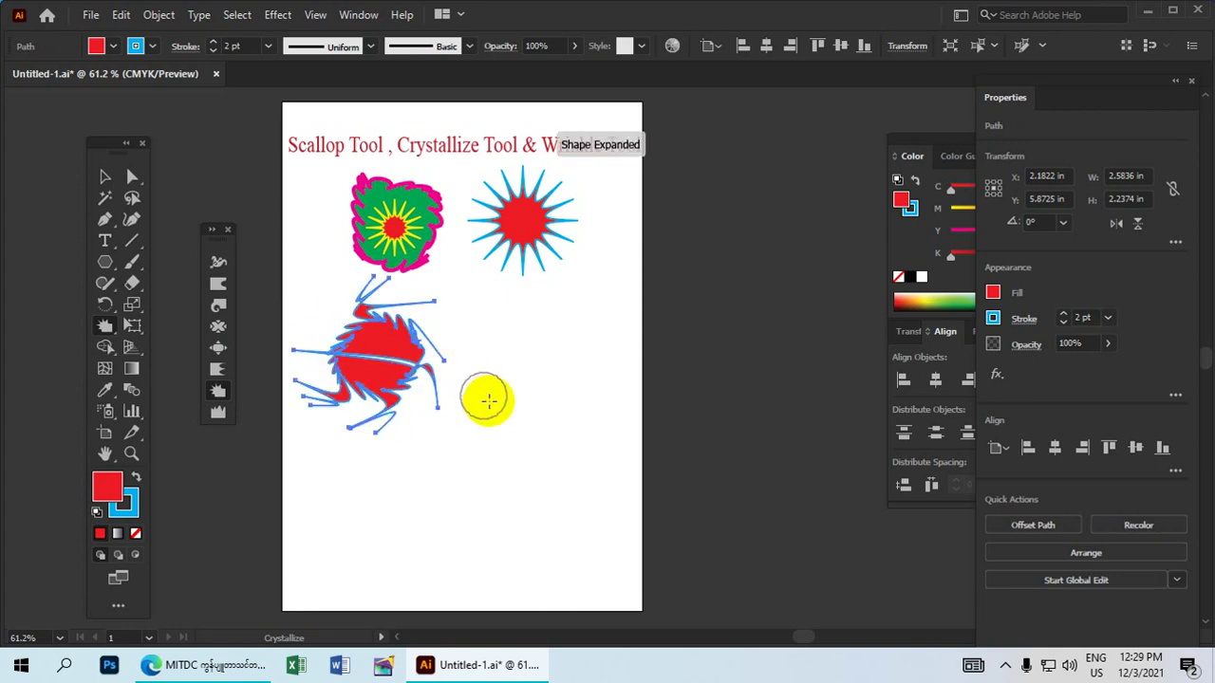
Step: Scale the crystallized shape down to about 3.19 by 3.34 in and position it below the flower and star
left_click(104, 177)
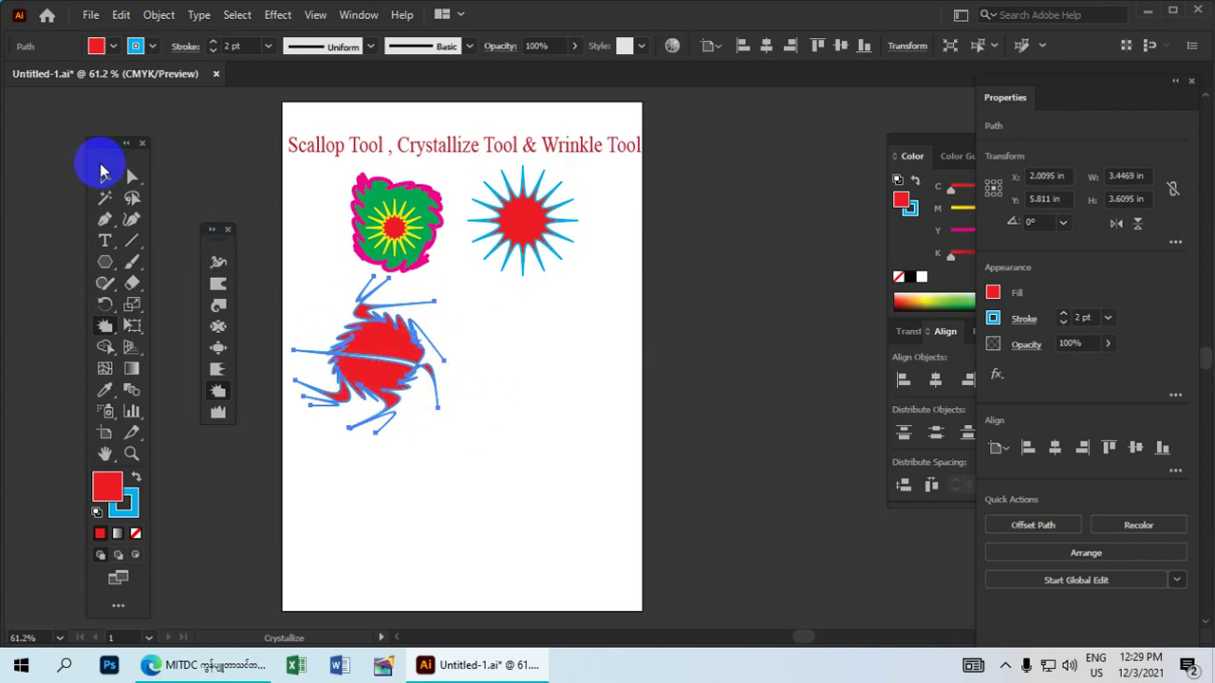
left_click_drag(384, 352, 442, 372)
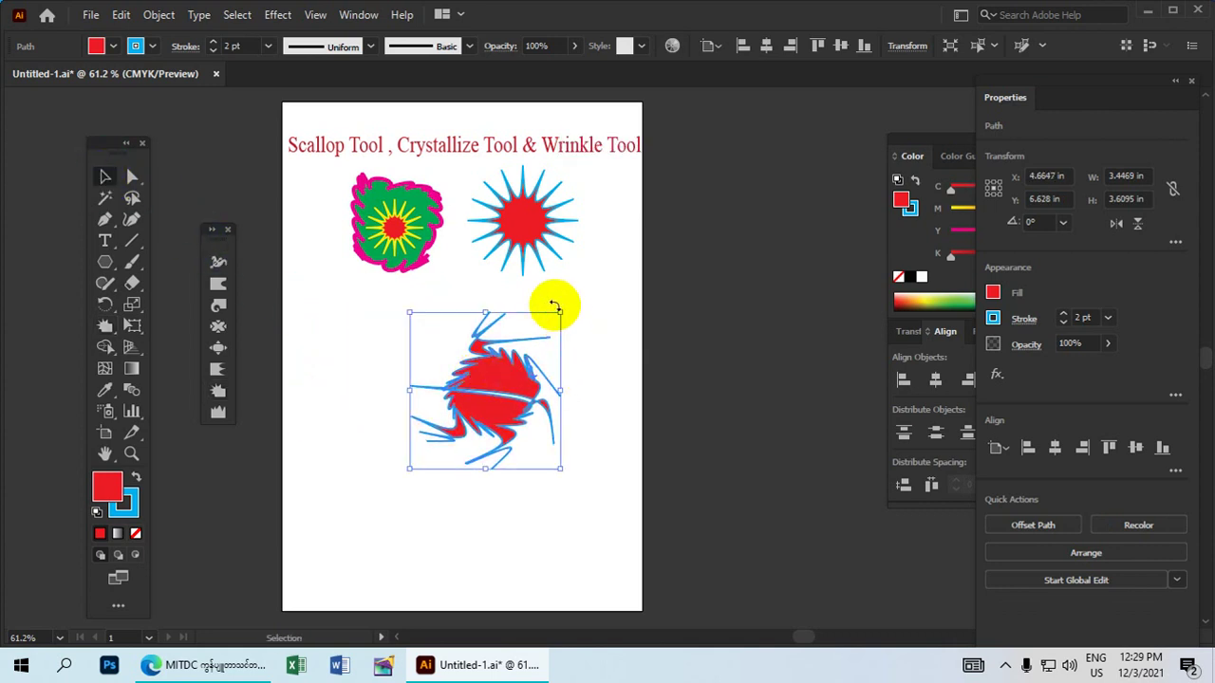
mouse_move(561, 313)
left_mouse_down()
mouse_move(531, 332)
mouse_move(566, 314)
mouse_move(549, 323)
left_mouse_up()
left_click_drag(493, 390, 427, 360)
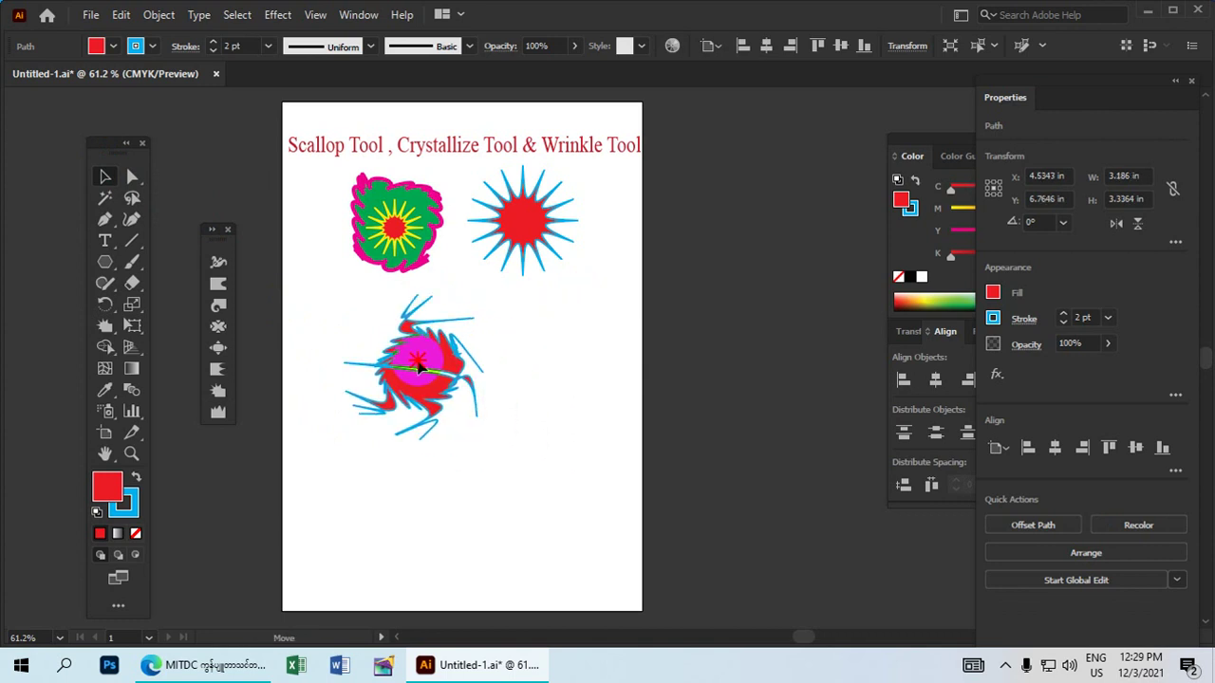
Step: Fill the crystallized shape with yellow and place it, reduced to about 2.57 by 2.69 in, at the lower right of the star
left_click(96, 49)
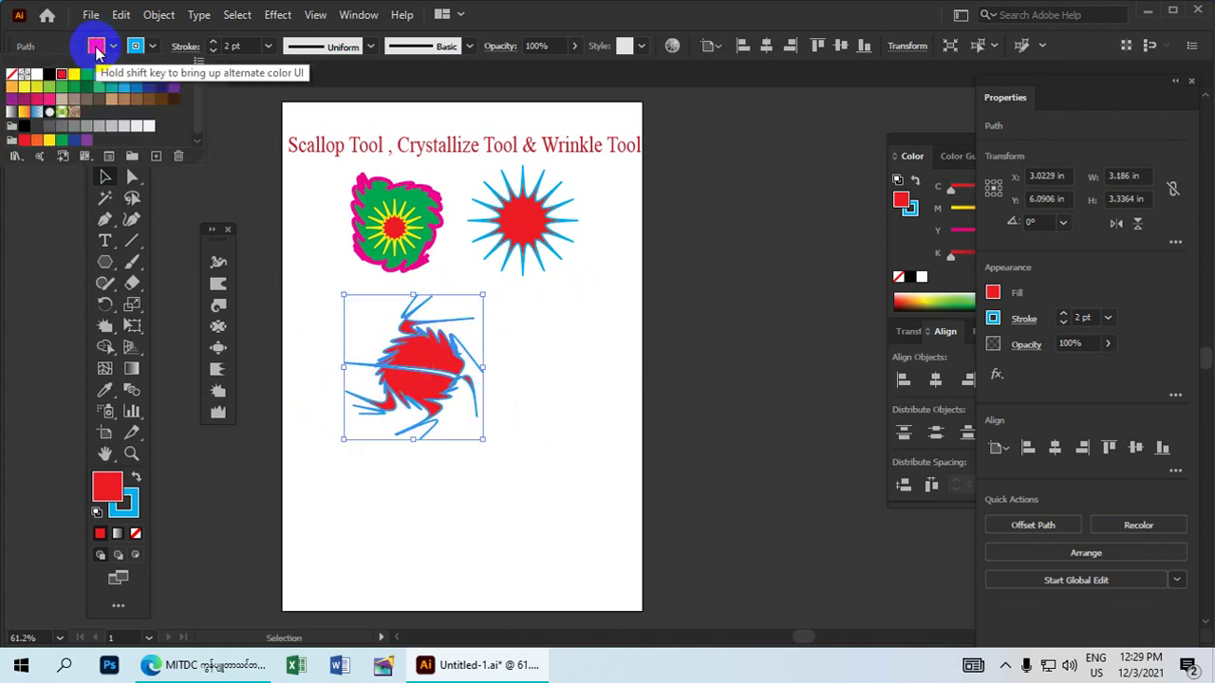
left_click(74, 76)
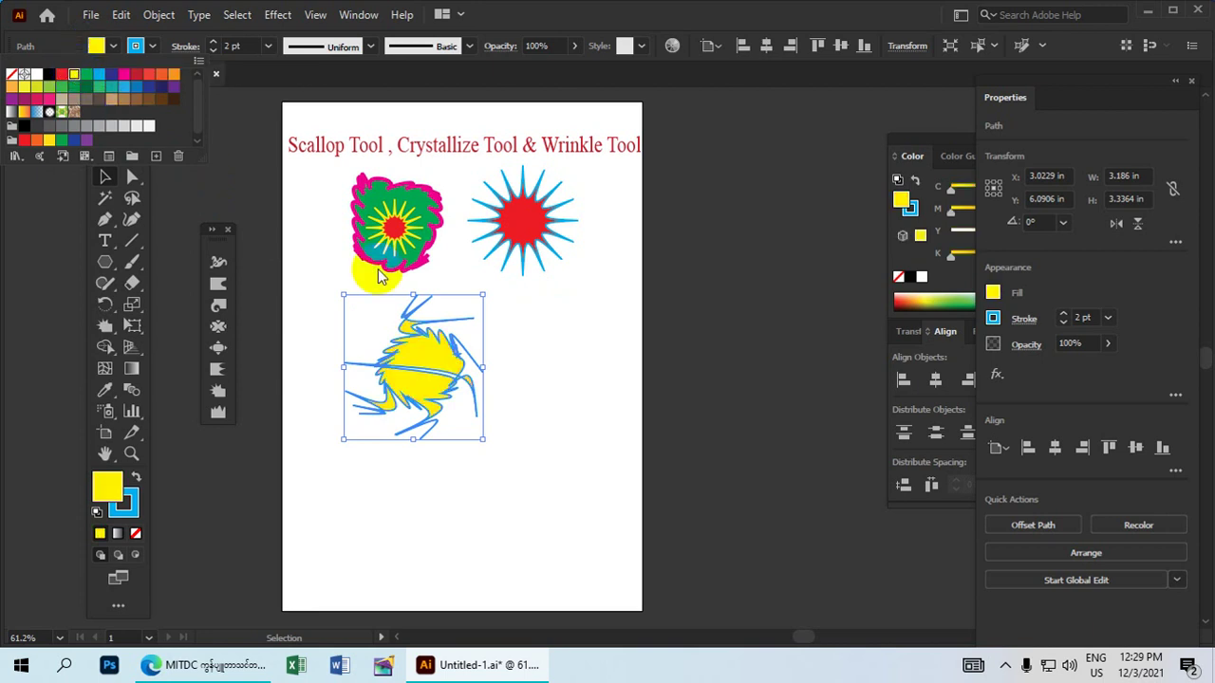
left_click(507, 355)
mouse_move(424, 357)
left_mouse_down()
mouse_move(444, 363)
mouse_move(545, 337)
mouse_move(391, 353)
mouse_move(510, 356)
mouse_move(482, 339)
mouse_move(516, 271)
mouse_move(496, 303)
mouse_move(522, 332)
mouse_move(591, 301)
mouse_move(589, 285)
mouse_move(601, 282)
mouse_move(585, 297)
left_mouse_up()
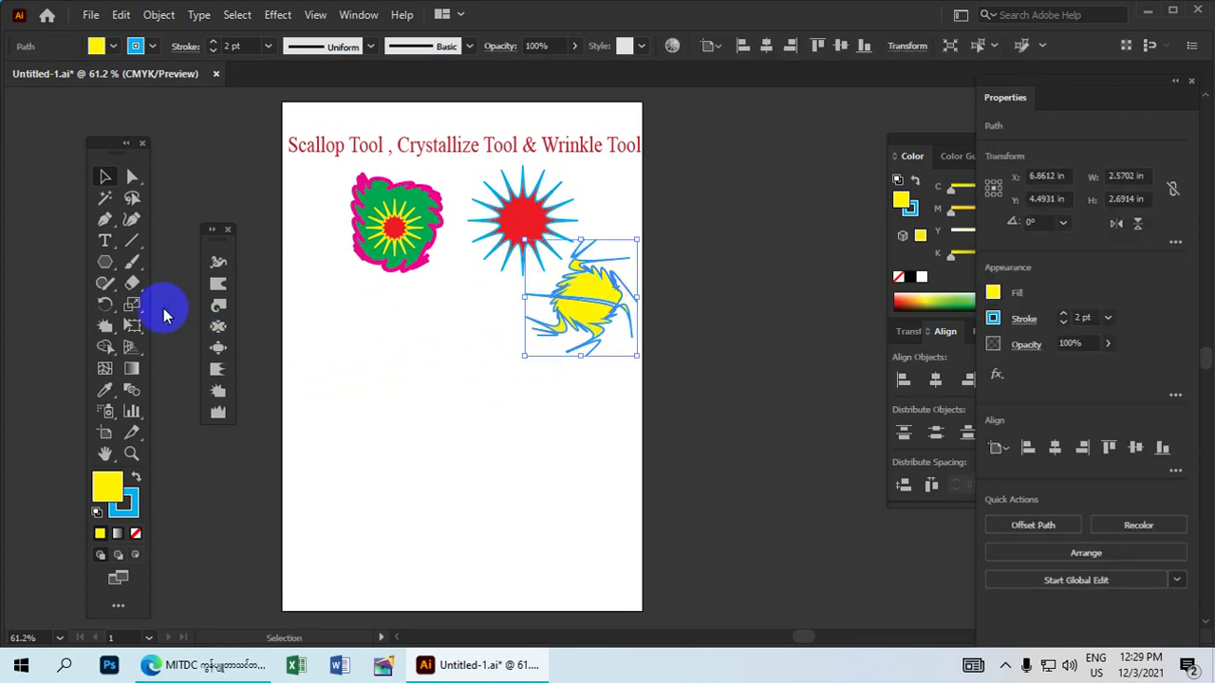
Step: Draw a circle in the empty area below the grouped flower
left_click_drag(107, 265, 183, 312)
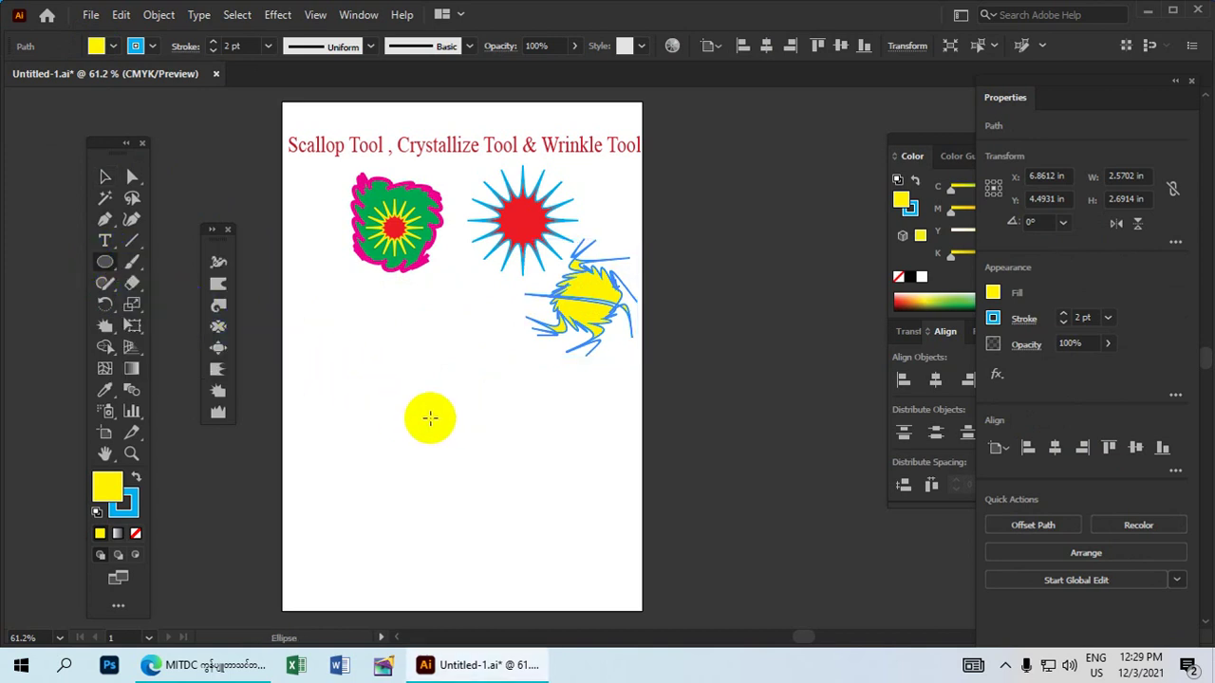
left_click_drag(380, 371, 422, 448)
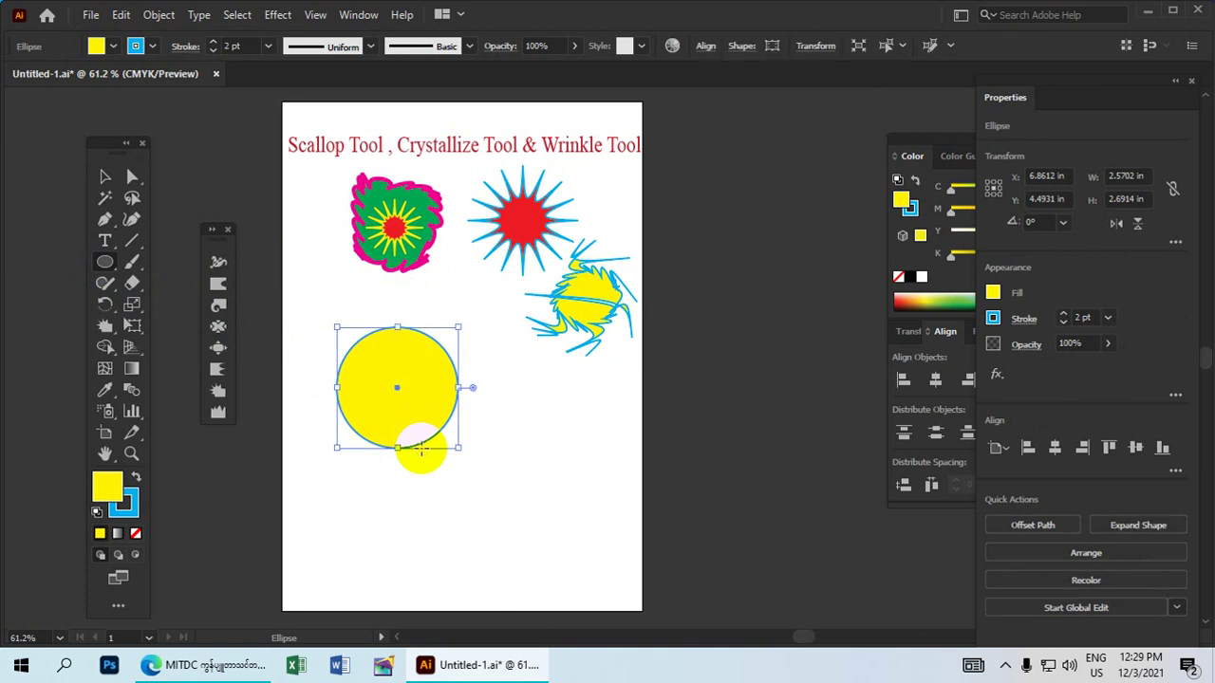
Step: Resize the Crystallize brush slightly larger than the yellow circle and distort the circle's whole edge into evenly spaced points
left_click(218, 390)
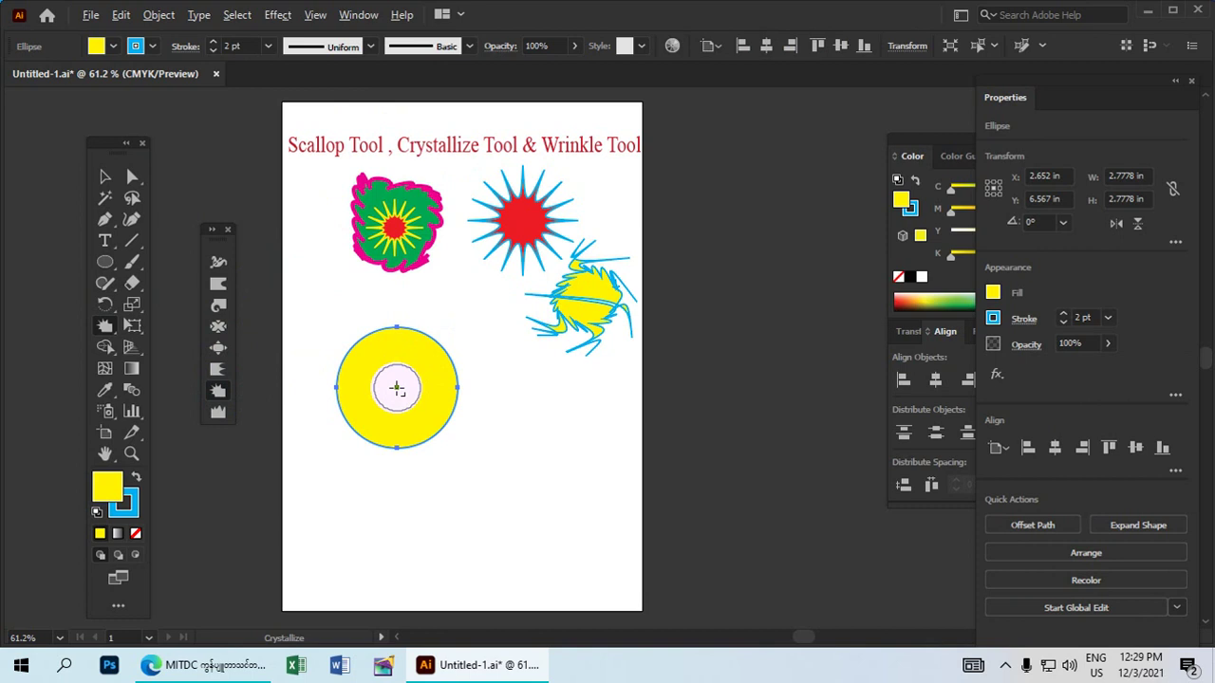
left_click_drag(396, 389, 446, 467)
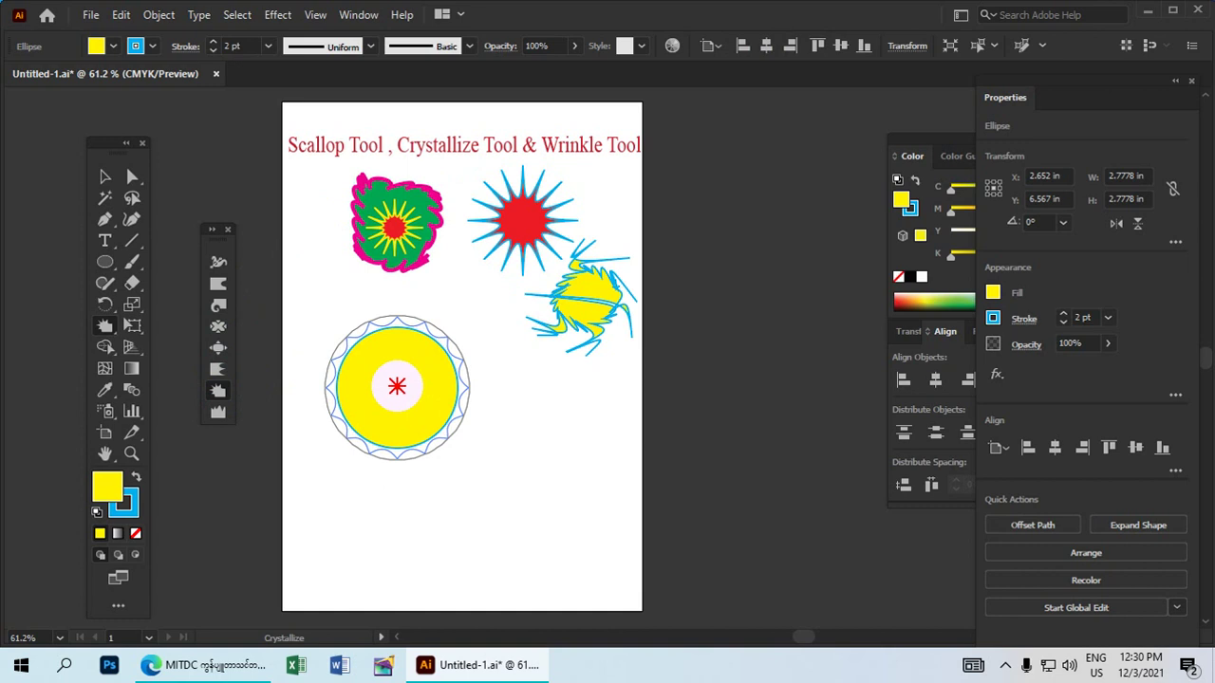
left_click(397, 386)
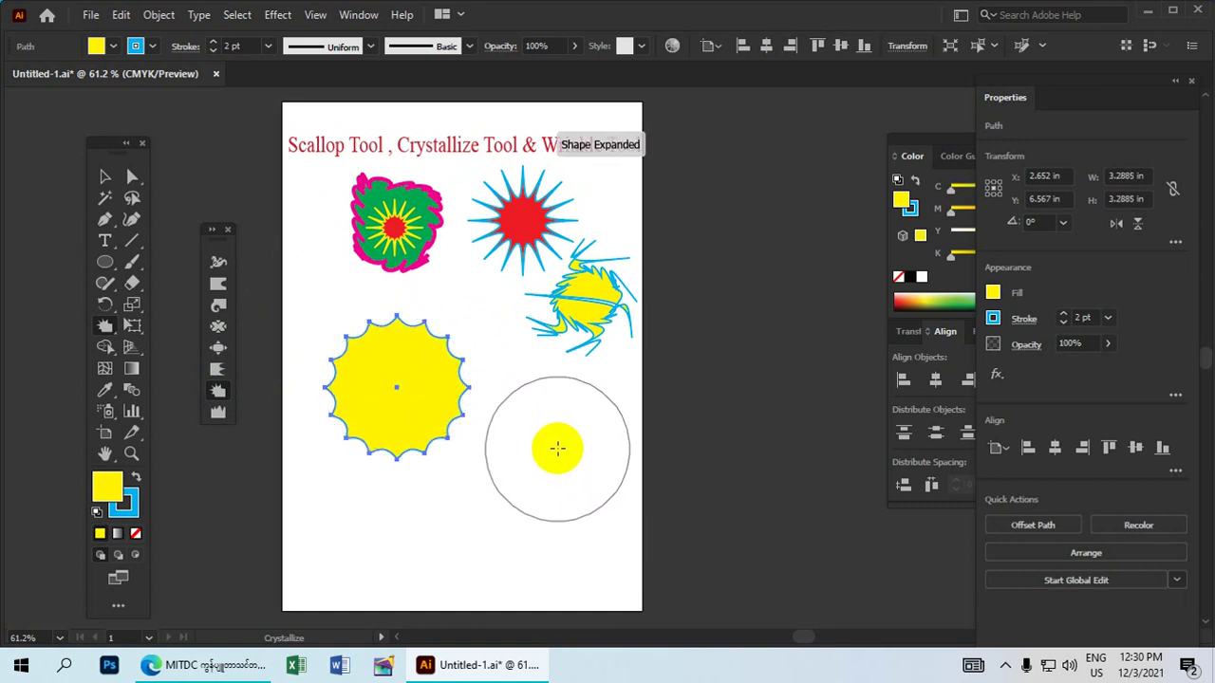
Step: Draw a circle about 2 in across to the lower right of the yellow crystallized shape
left_click(106, 264)
left_click_drag(500, 424, 437, 318)
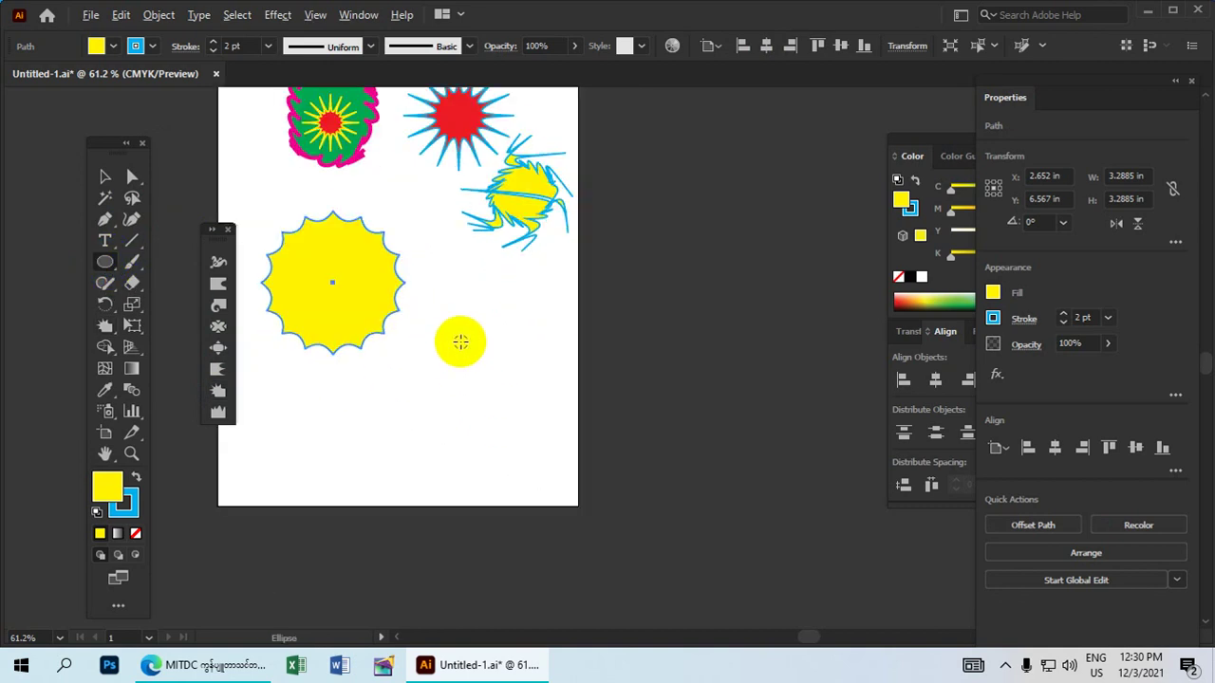
mouse_move(460, 346)
left_mouse_down()
mouse_move(472, 382)
mouse_move(503, 385)
left_mouse_up()
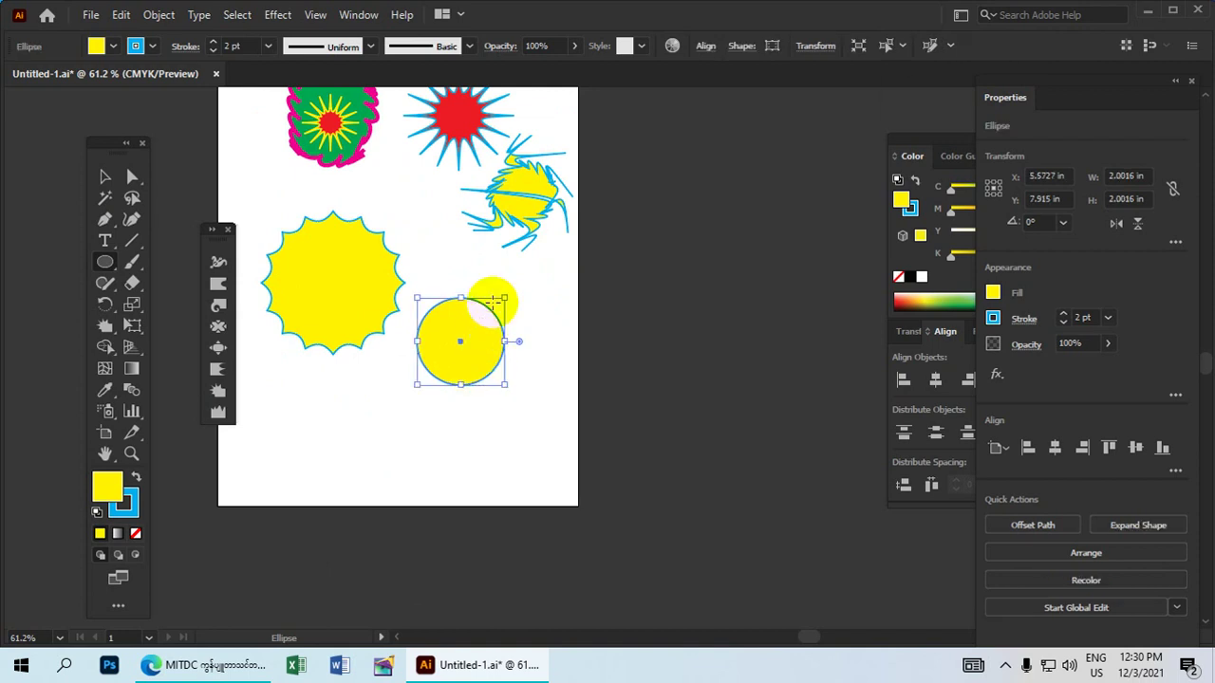
left_click_drag(496, 298, 524, 391)
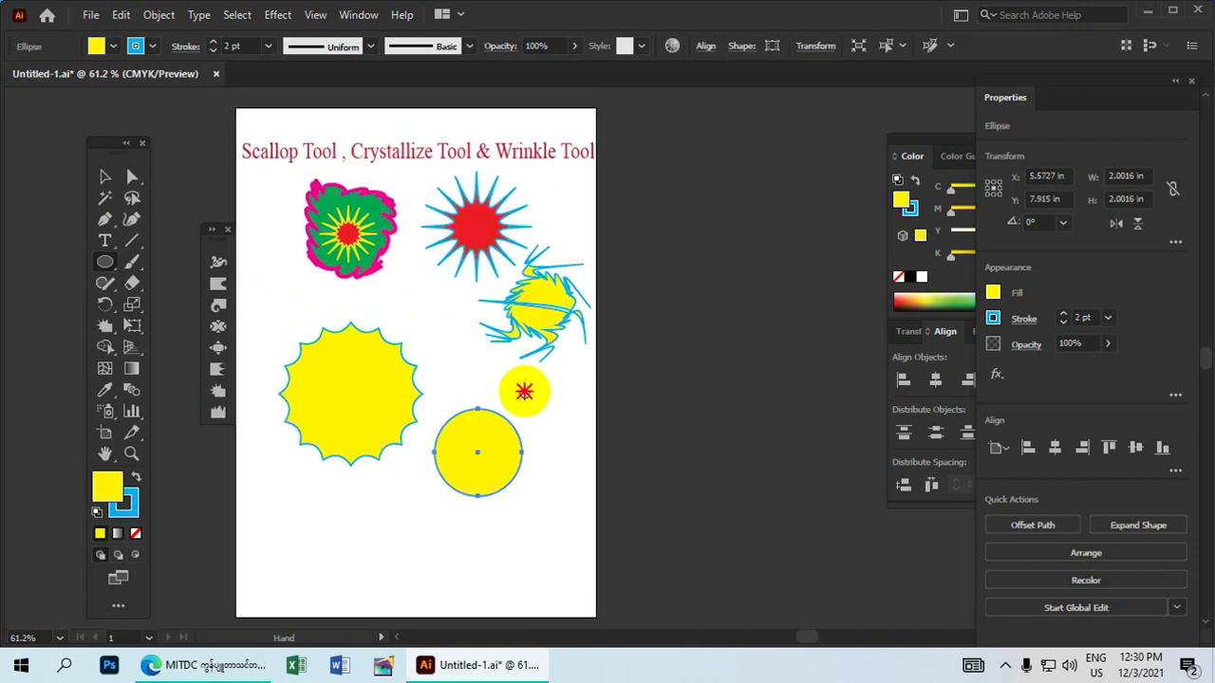
Step: Fill the new circle with CMYK Red and give it a green stroke
left_click(95, 47)
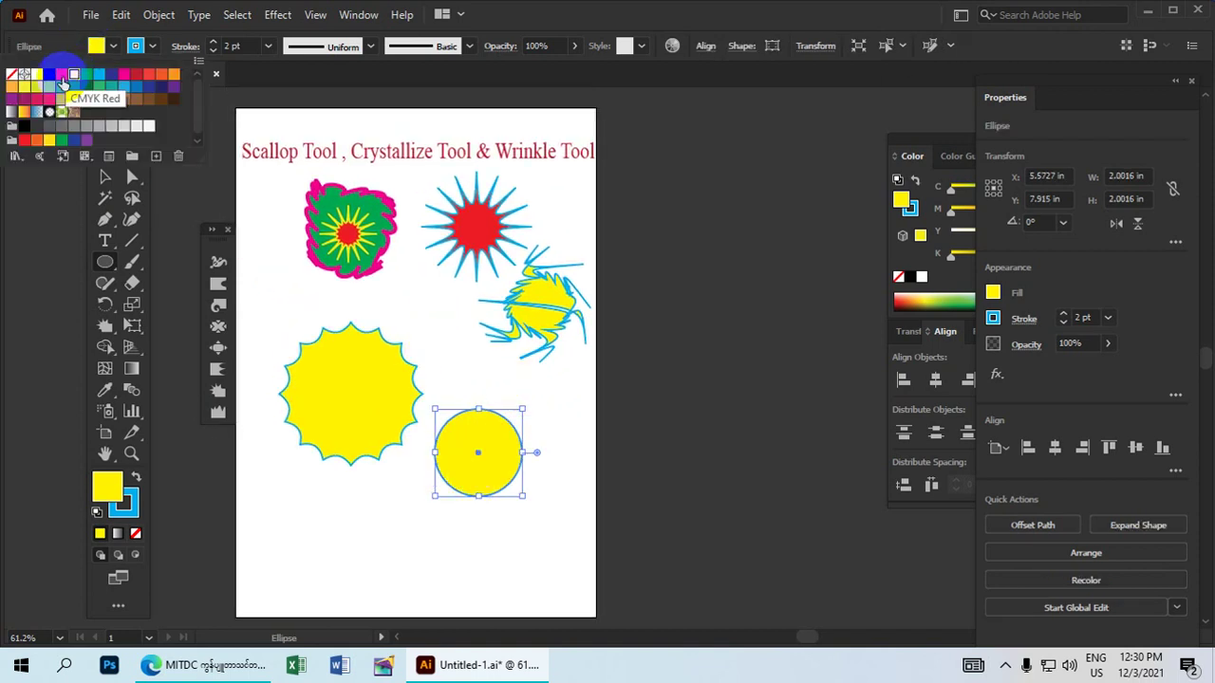
left_click(61, 76)
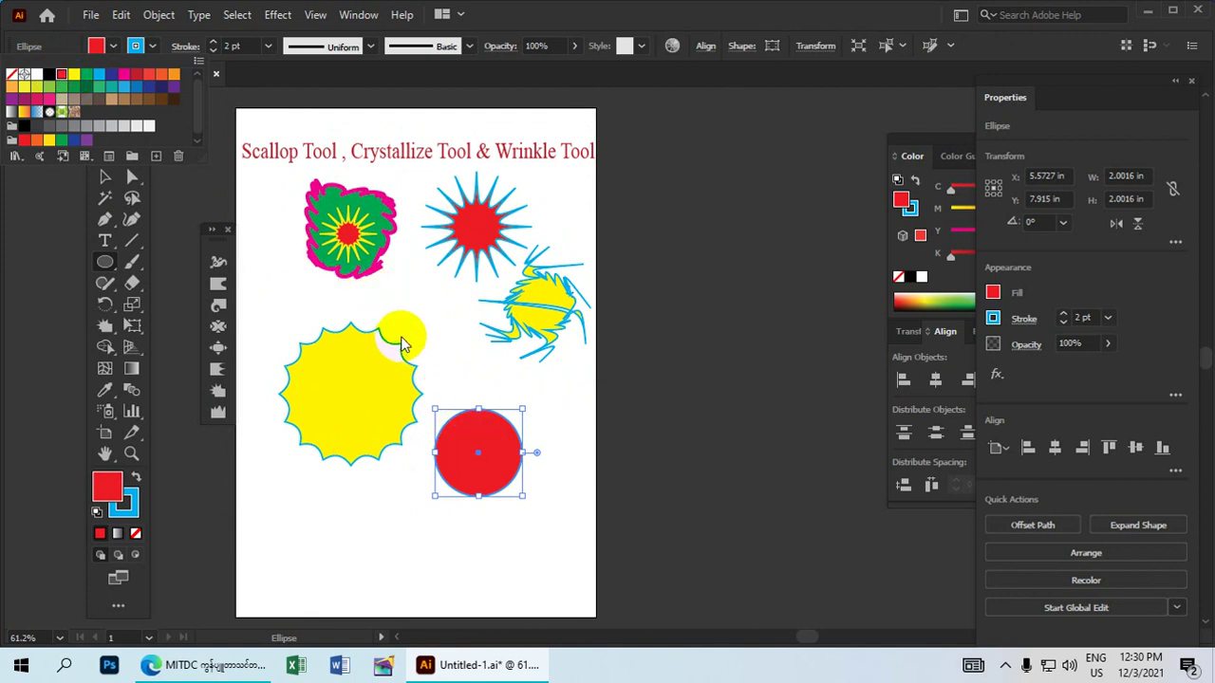
left_click(150, 50)
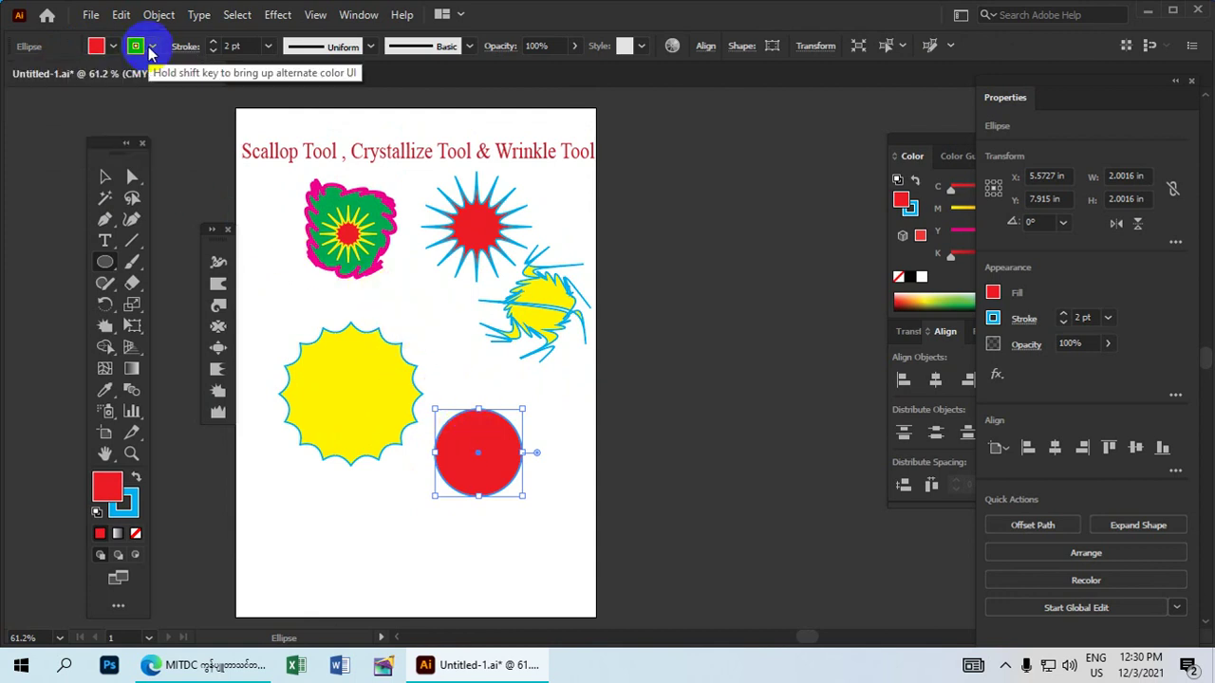
left_click(150, 53)
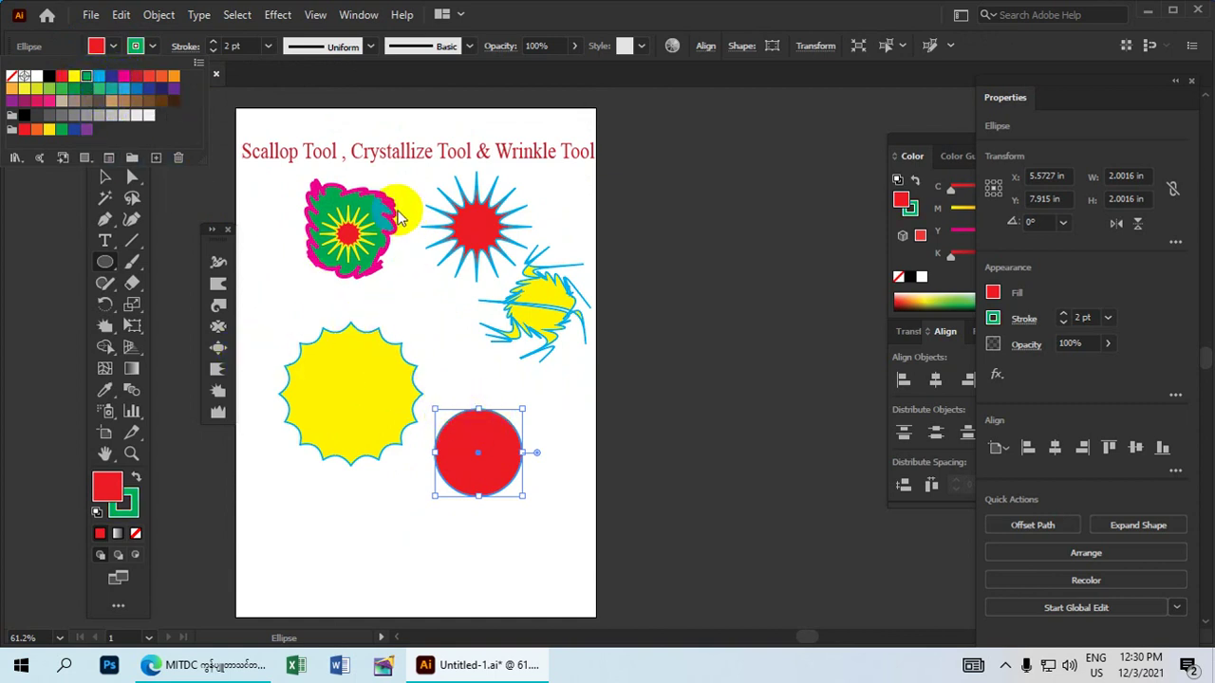
Step: Crystallize the red circle from its centre with a brush slightly larger than it, making fine spikes all around, about 2.67 in across
left_click(220, 395)
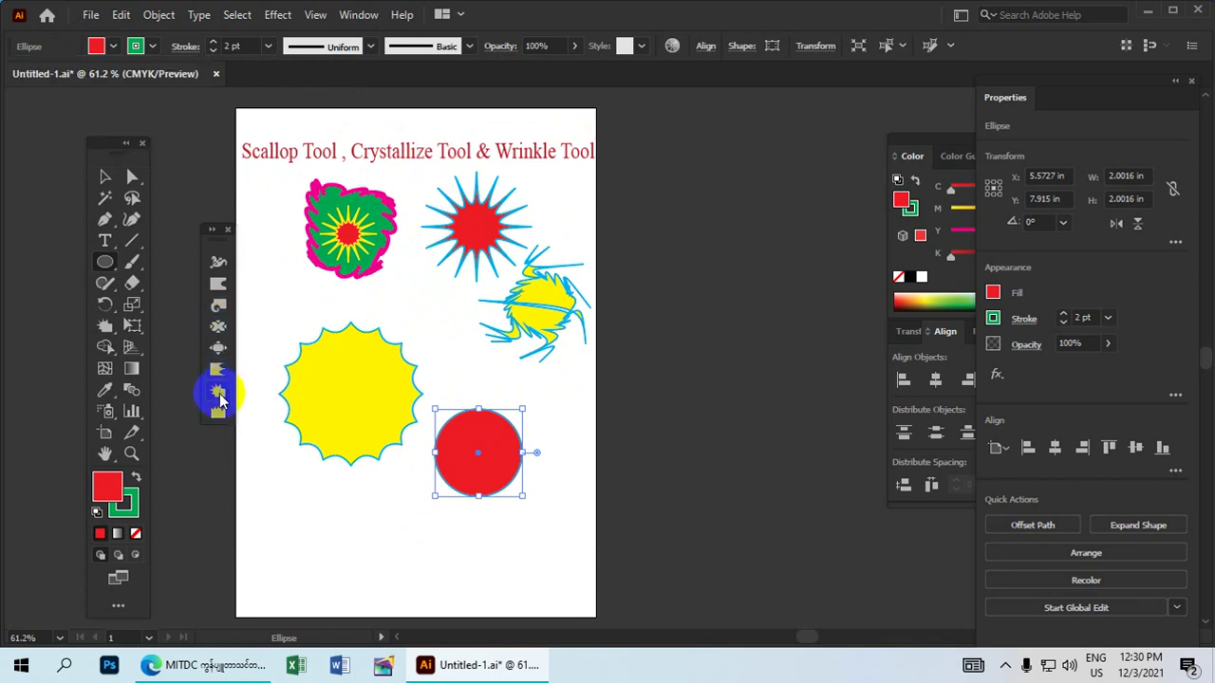
left_click(219, 390)
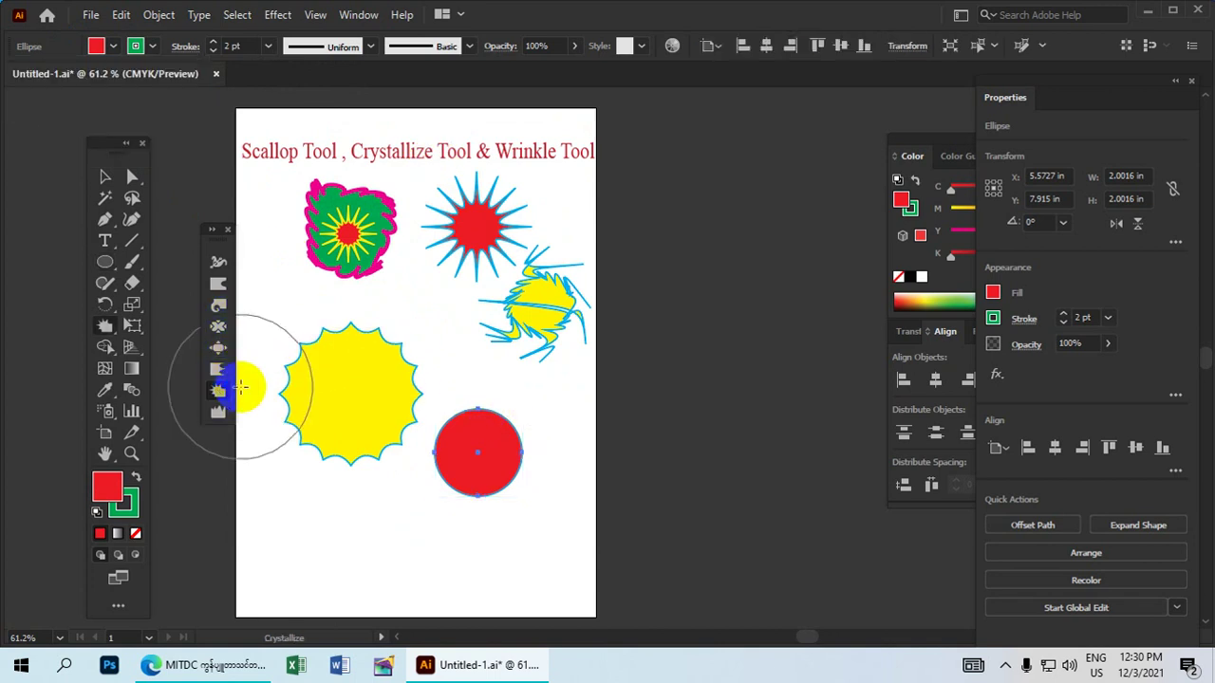
left_click_drag(403, 356, 371, 415)
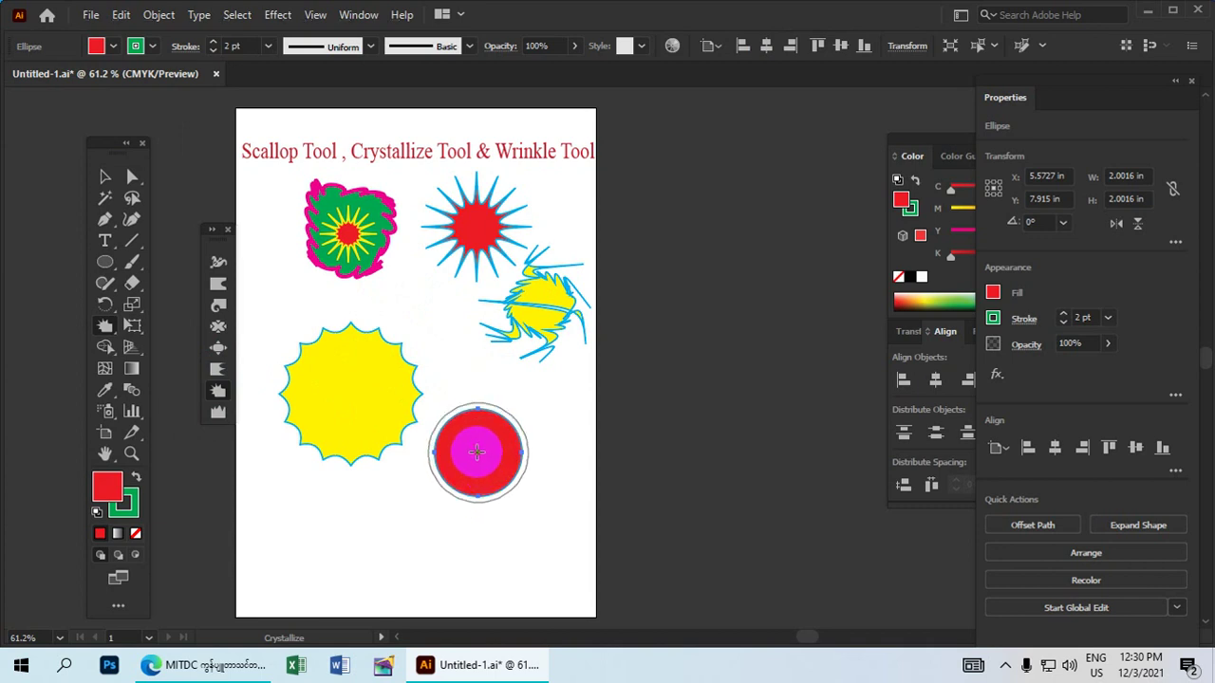
left_click_drag(475, 452, 473, 403)
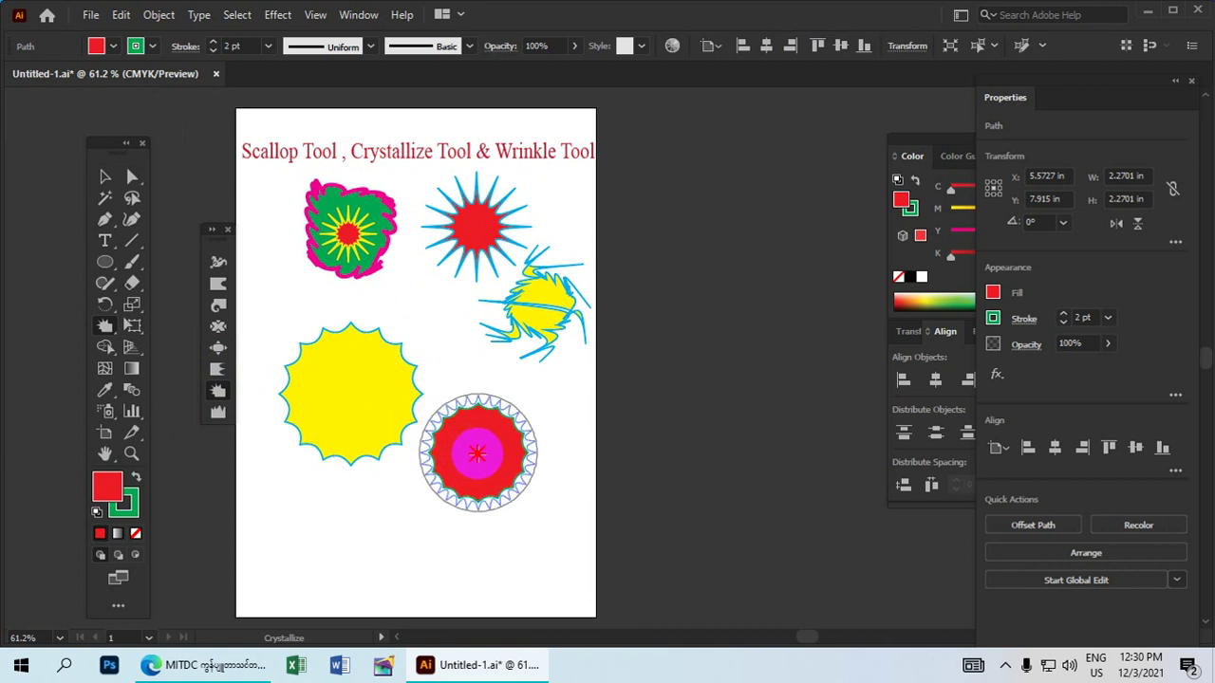
left_click(478, 454)
Step: Place the red spiked shape on the centre of the yellow crystallized shape and deselect it
left_click(106, 177)
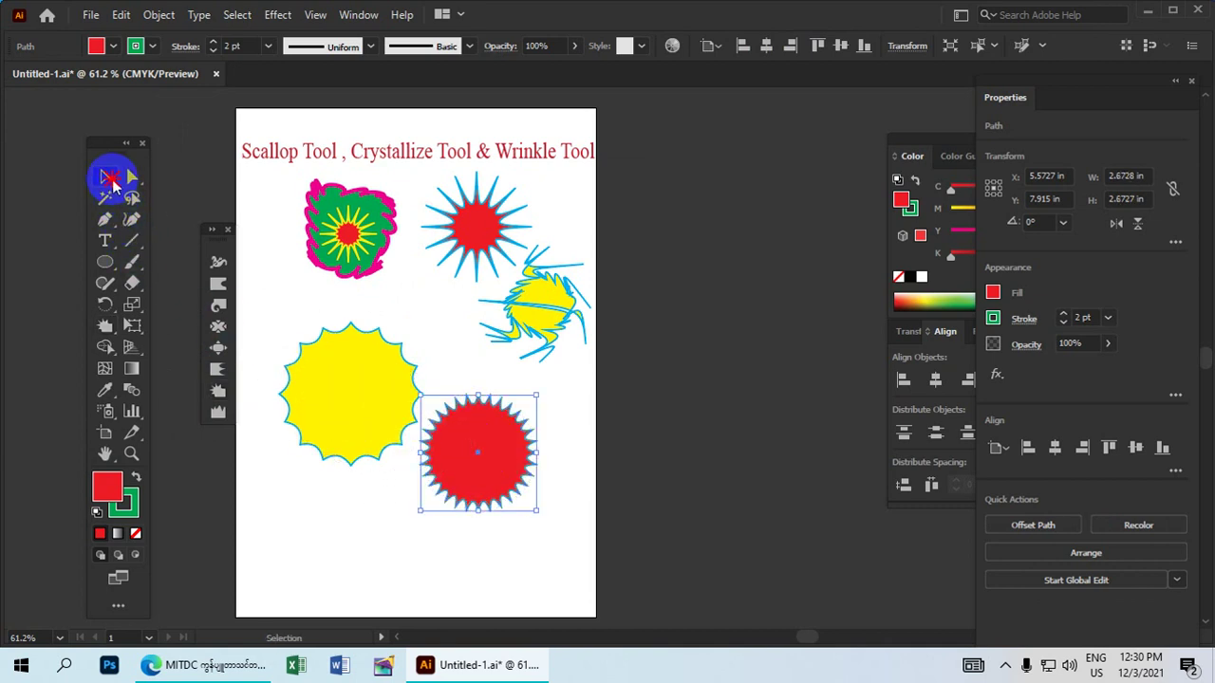
left_click_drag(506, 460, 380, 396)
left_click(511, 420)
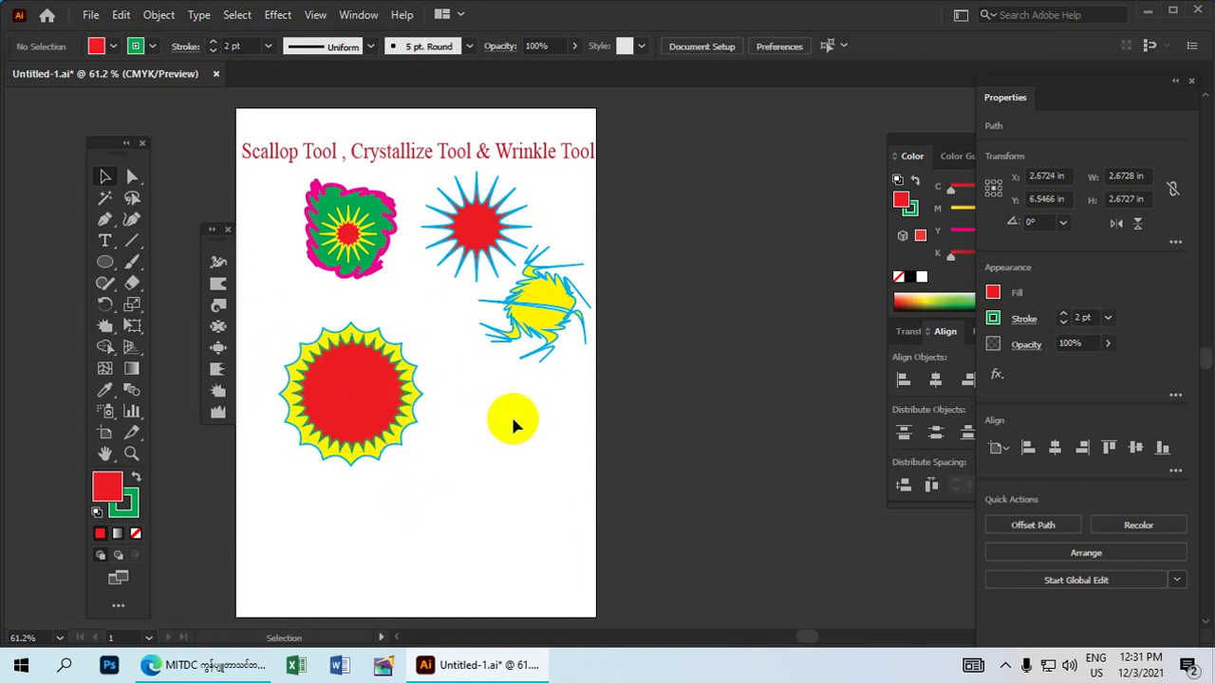
Step: Draw a circle about 1.92 in across to the lower right of the stacked red and yellow shapes
left_click(105, 262)
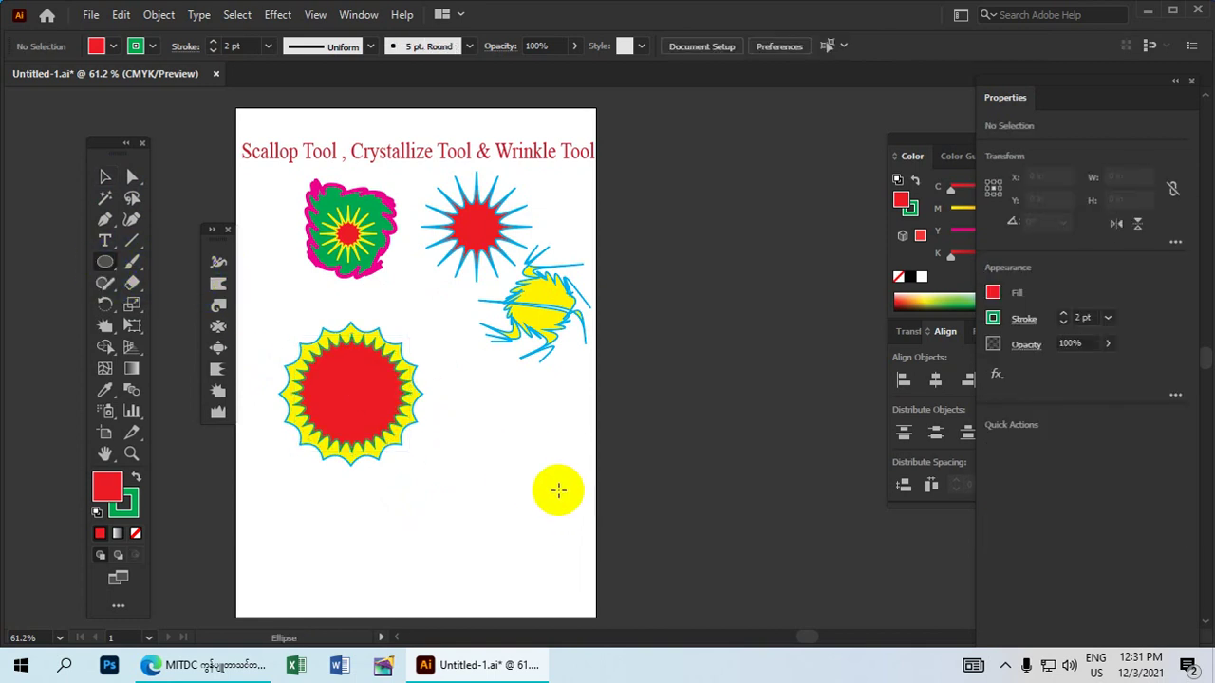
scroll(531, 455, "down", 1)
left_click_drag(485, 387, 503, 429)
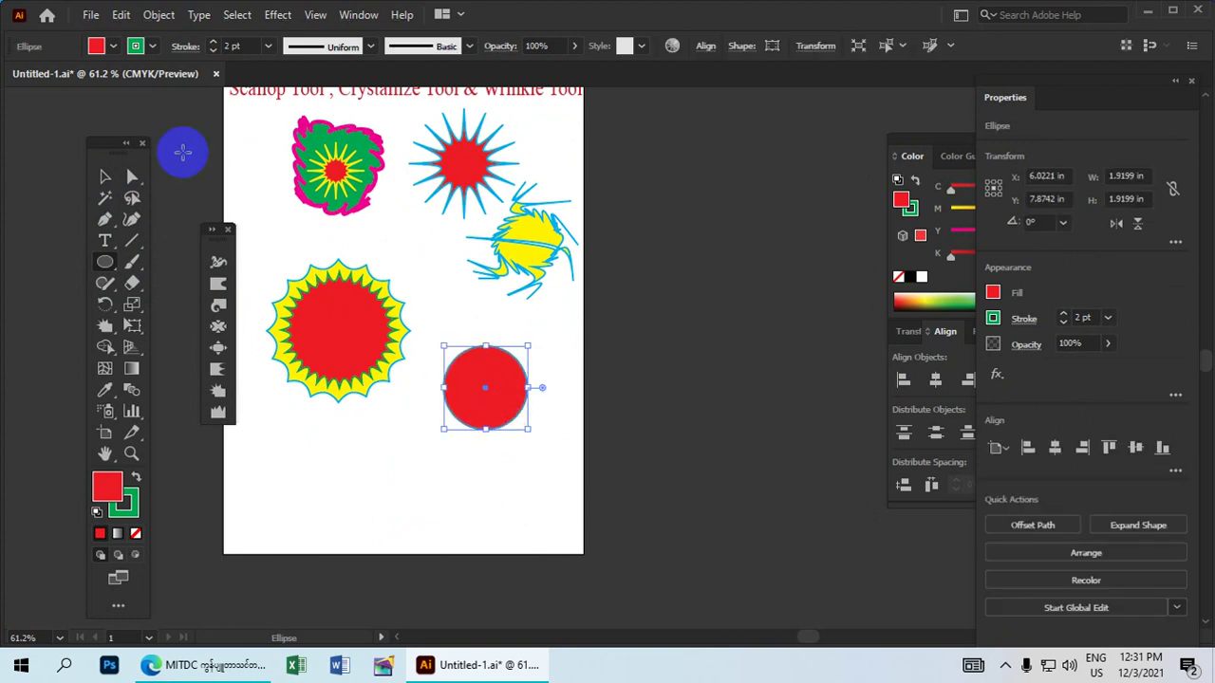
Step: Fill the new circle with CMYK Cyan and set its stroke to black
left_click(98, 48)
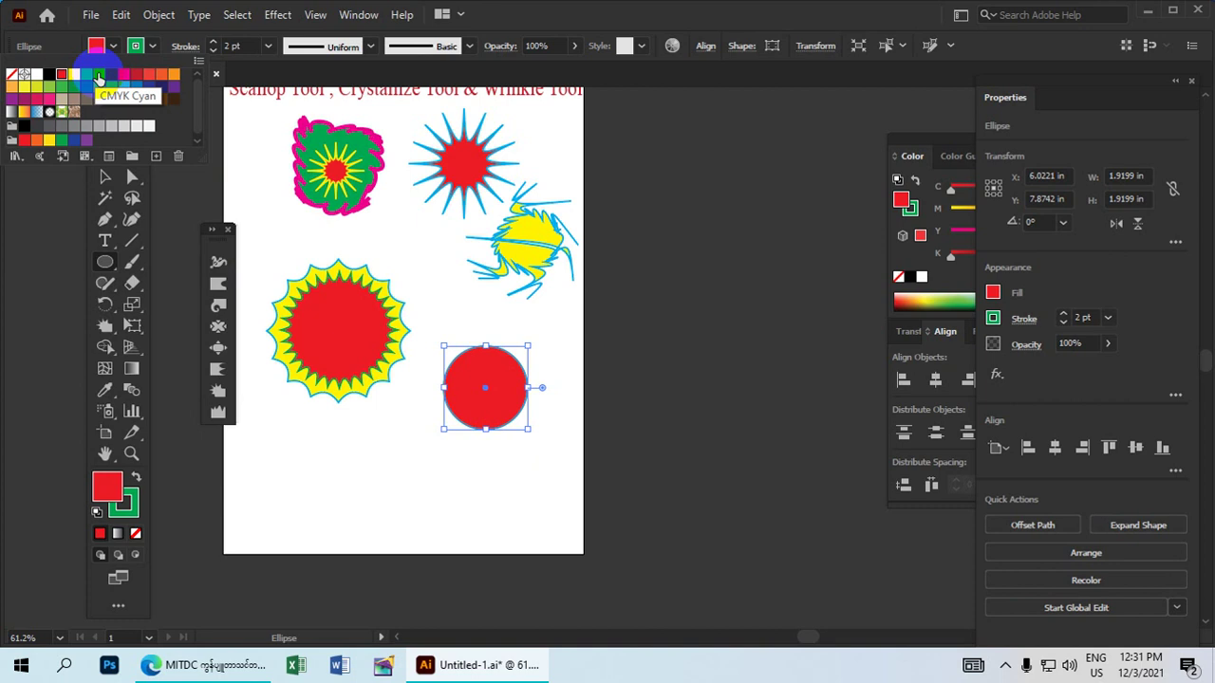
left_click(97, 72)
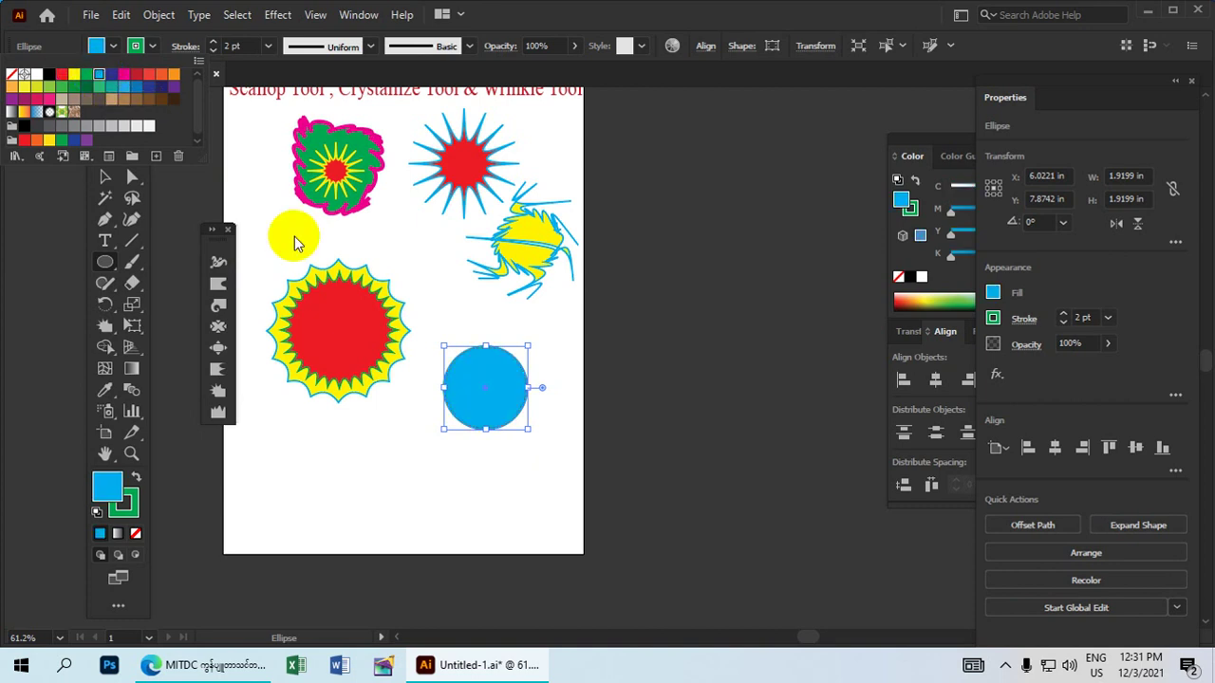
left_click(136, 44)
left_click(136, 45)
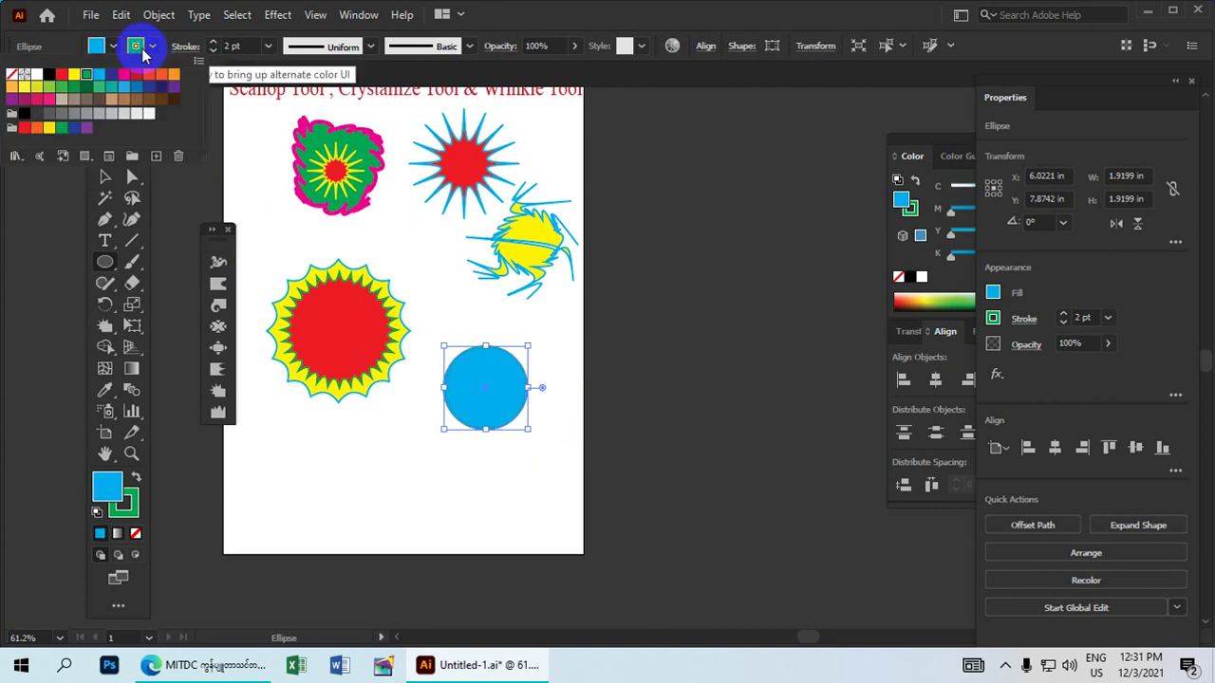
left_click(54, 86)
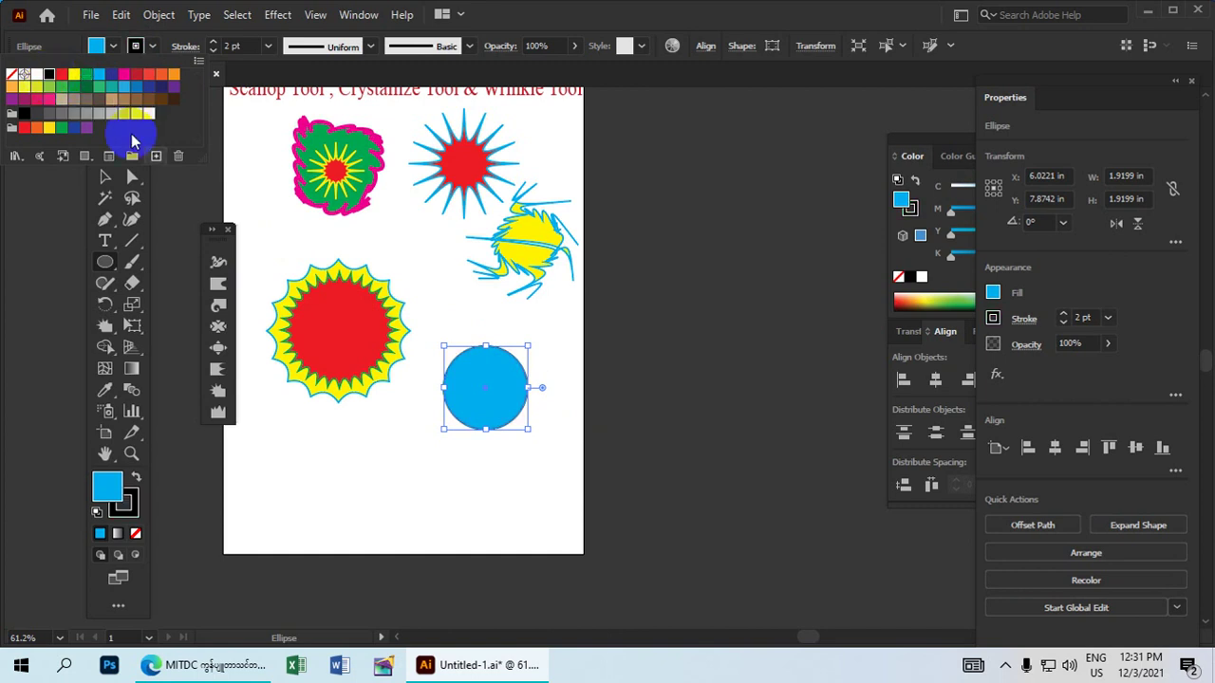
Step: Resize the Crystallize brush to slightly exceed the cyan circle and distort its edge into points, about 2.55 in across
key("space")
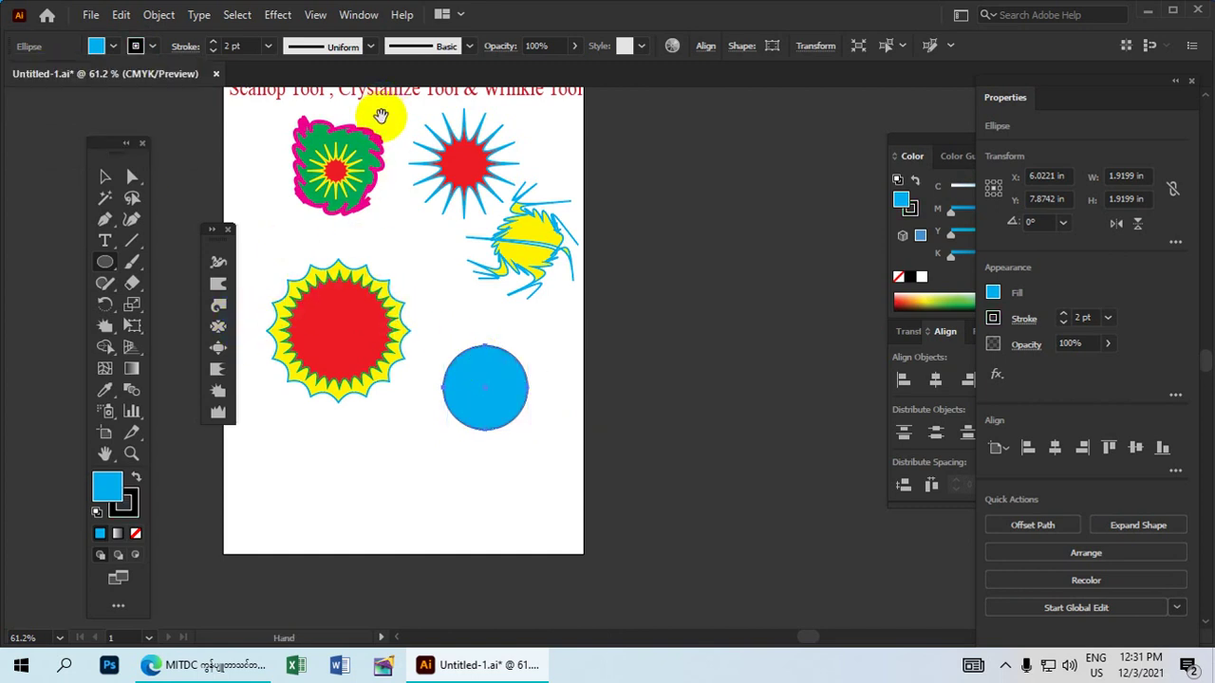
left_click_drag(376, 114, 378, 180)
left_click(218, 389)
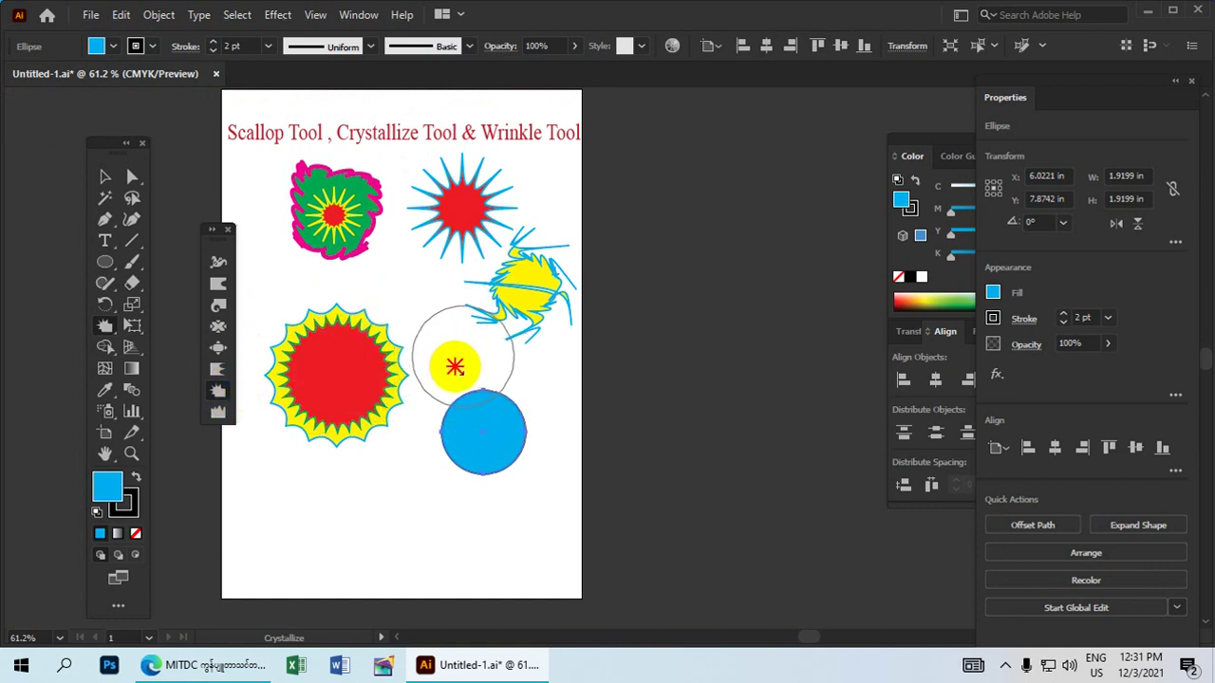
left_click_drag(455, 367, 449, 354)
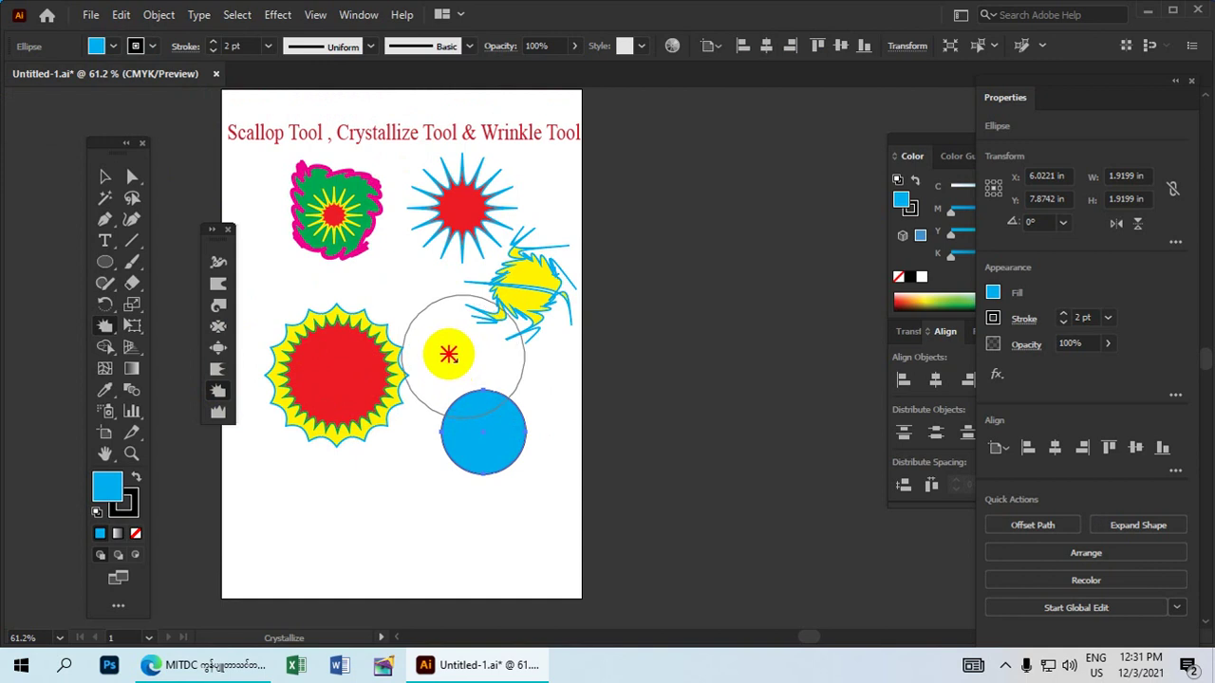
left_click_drag(449, 354, 451, 358)
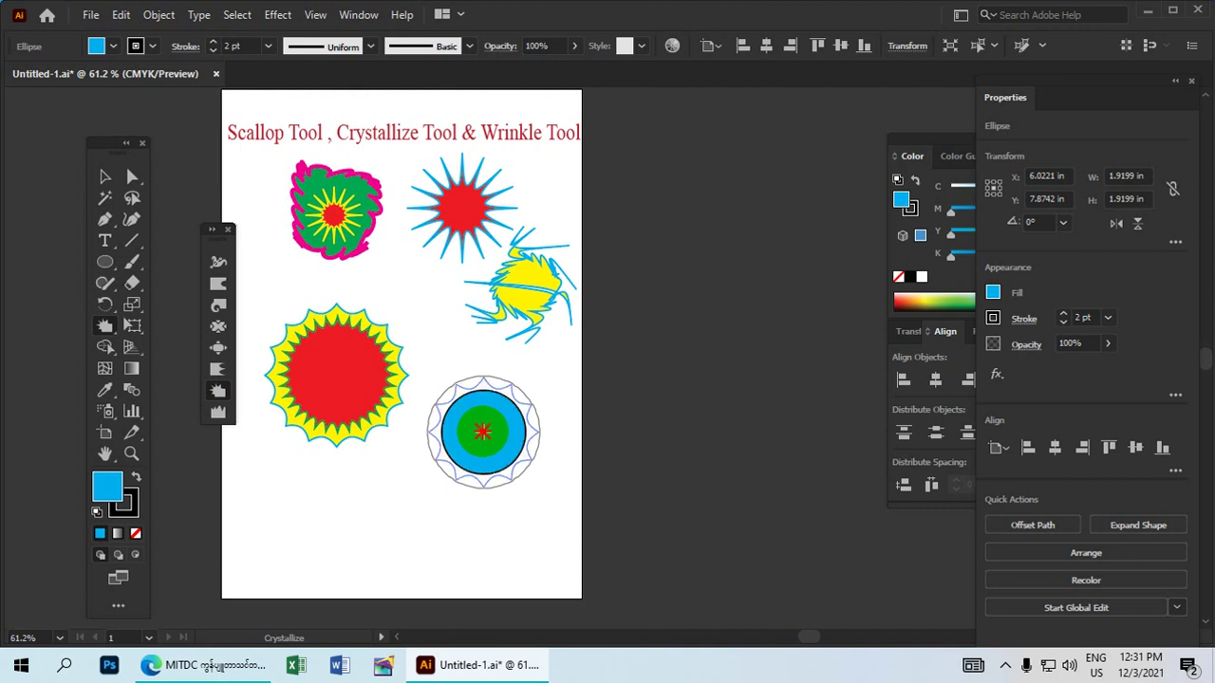
left_click(483, 432)
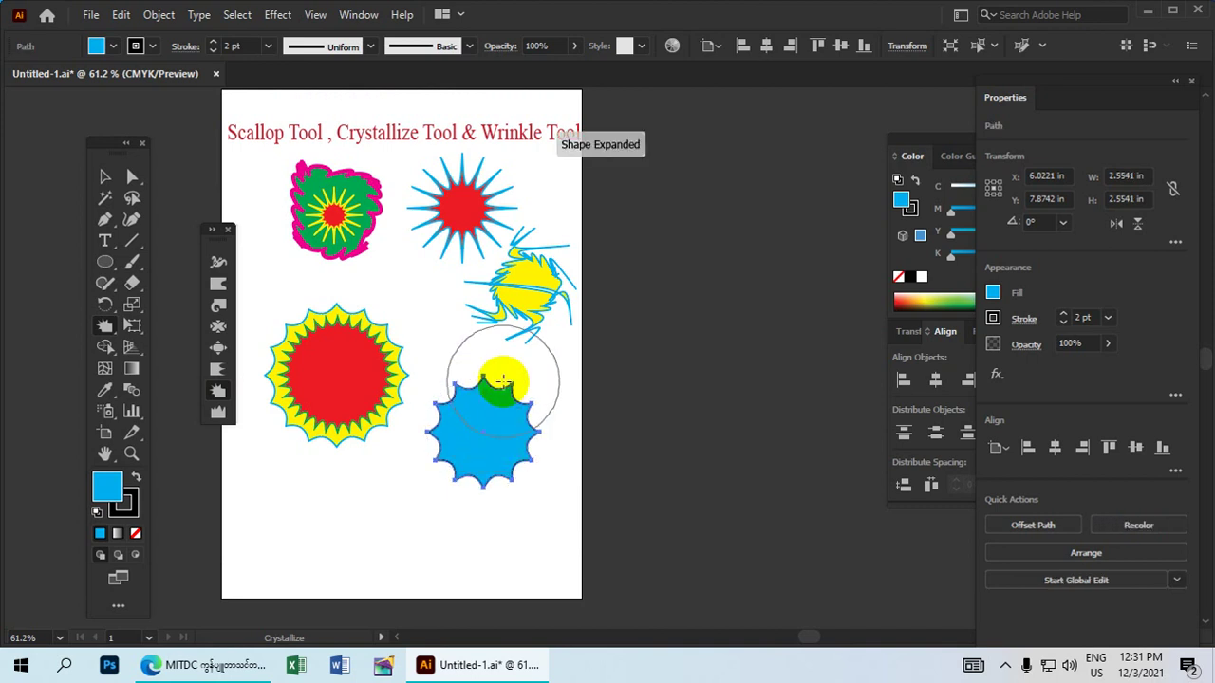
Step: Scale the cyan crystallized shape down to about 1.39 in and place it on the centre of the red spiked shape
double_click(105, 178)
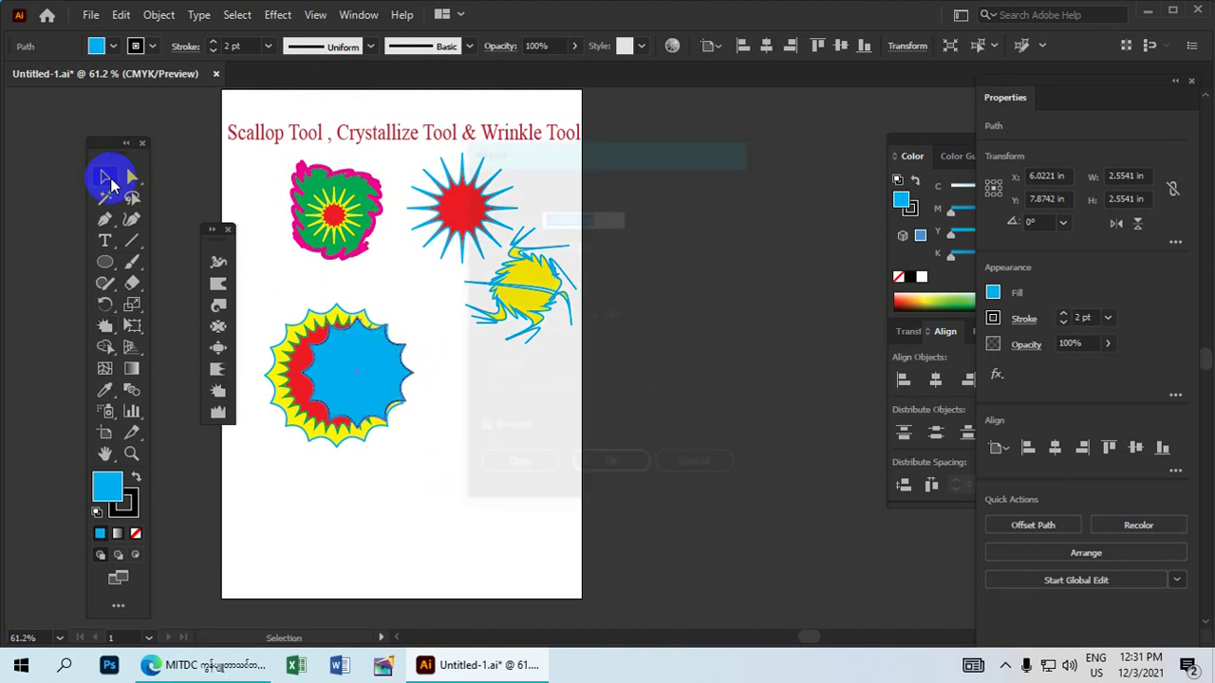
left_click(613, 462)
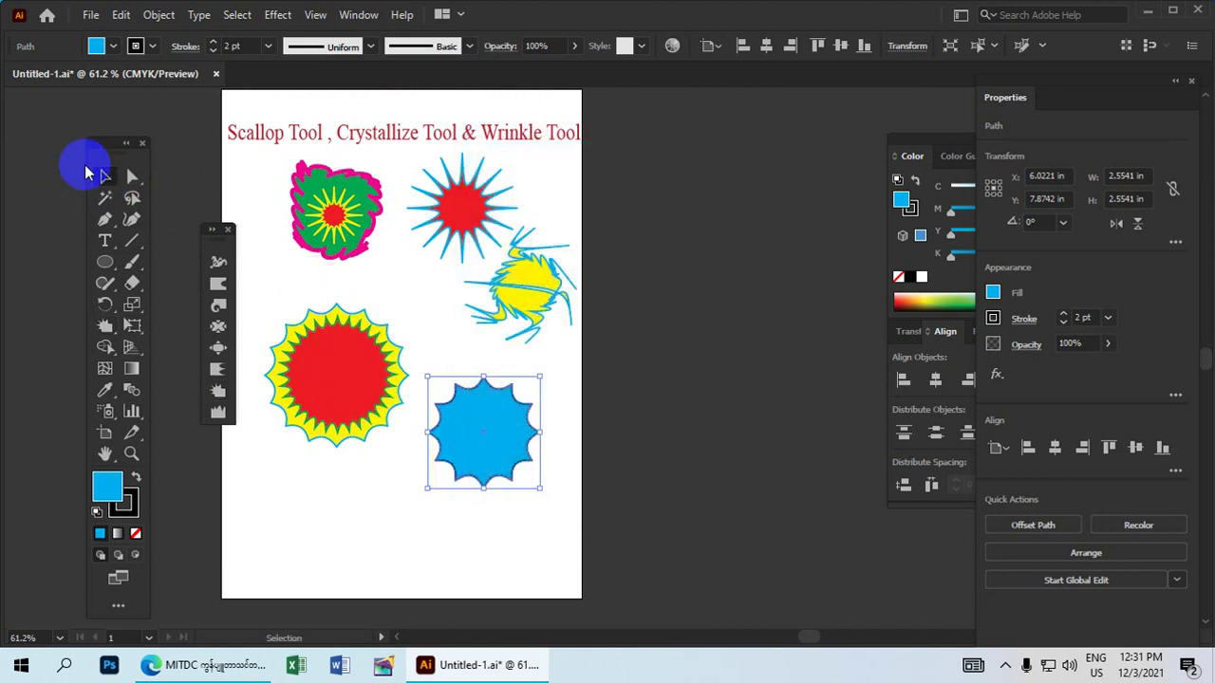
left_click_drag(535, 553, 468, 442)
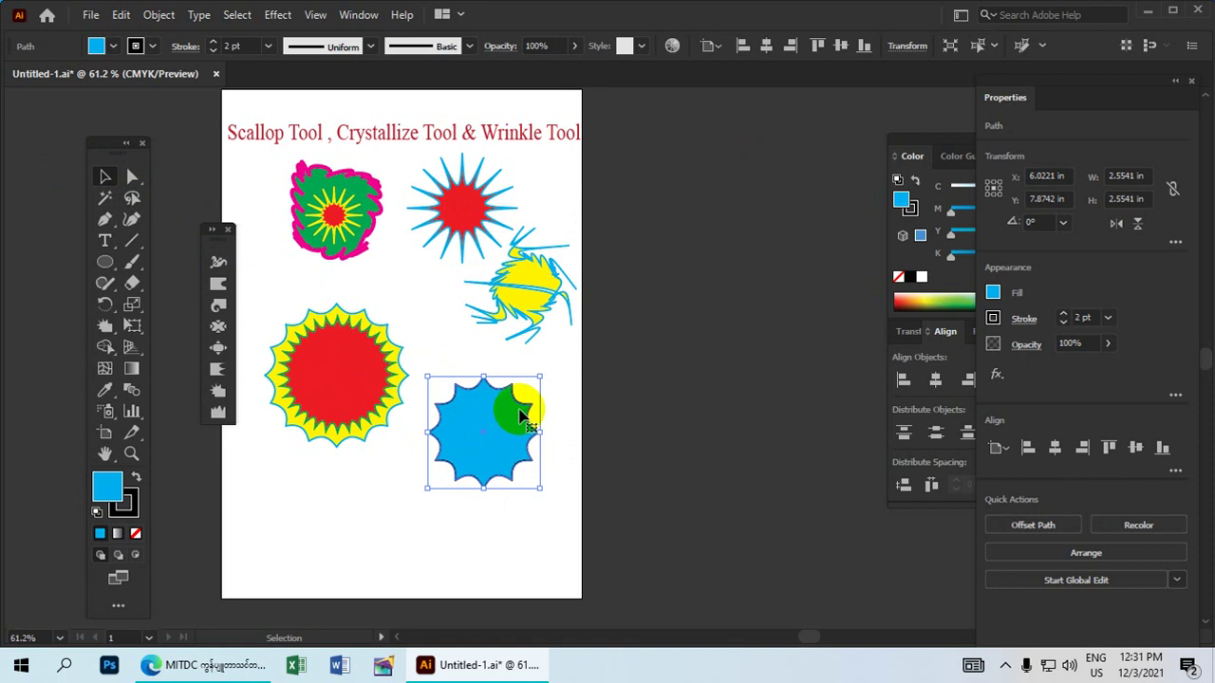
left_click_drag(538, 374, 514, 396)
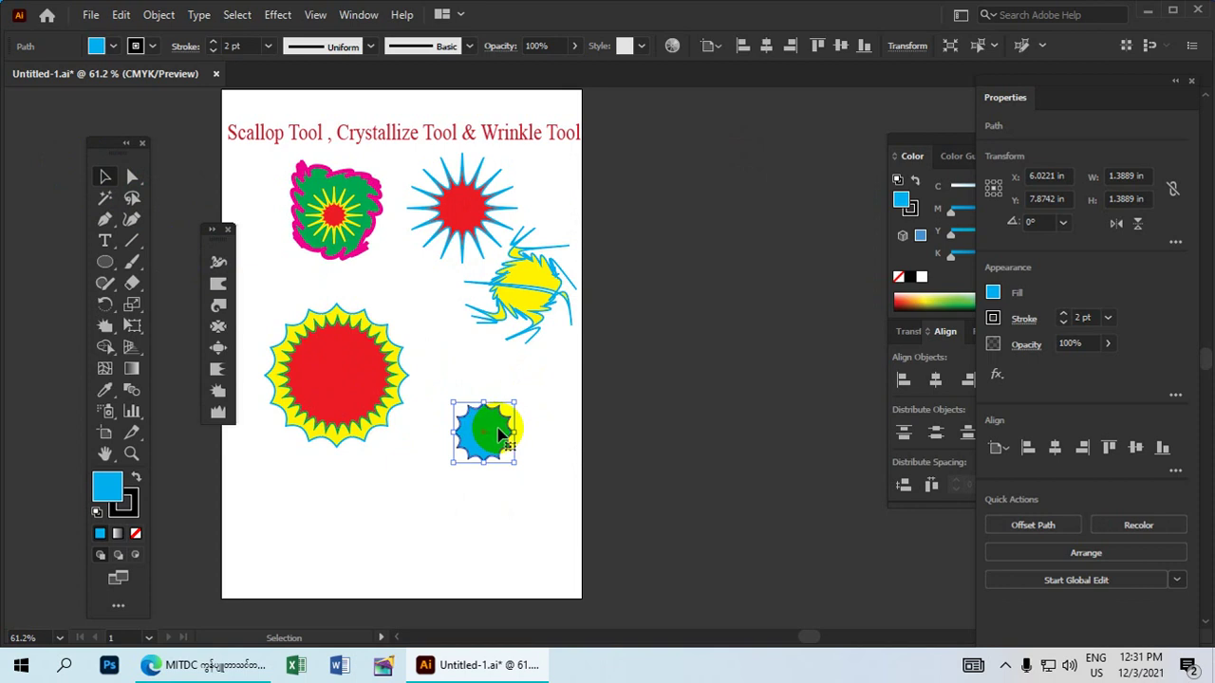
left_click_drag(501, 432, 353, 378)
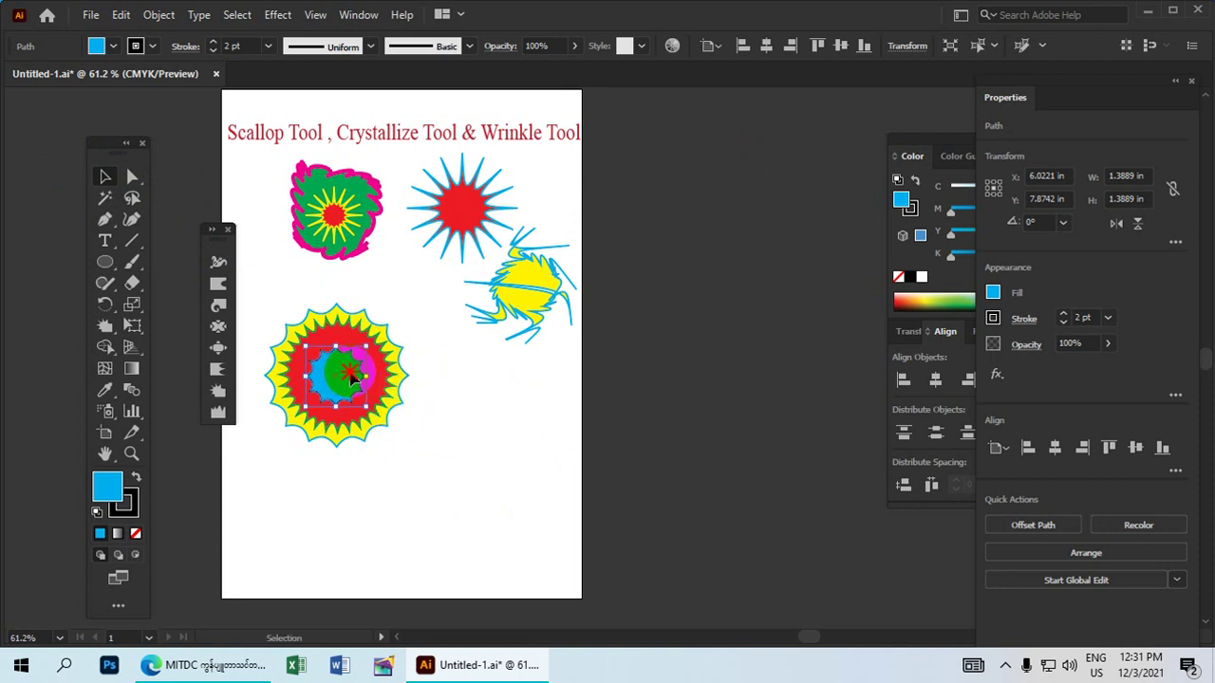
left_click(442, 463)
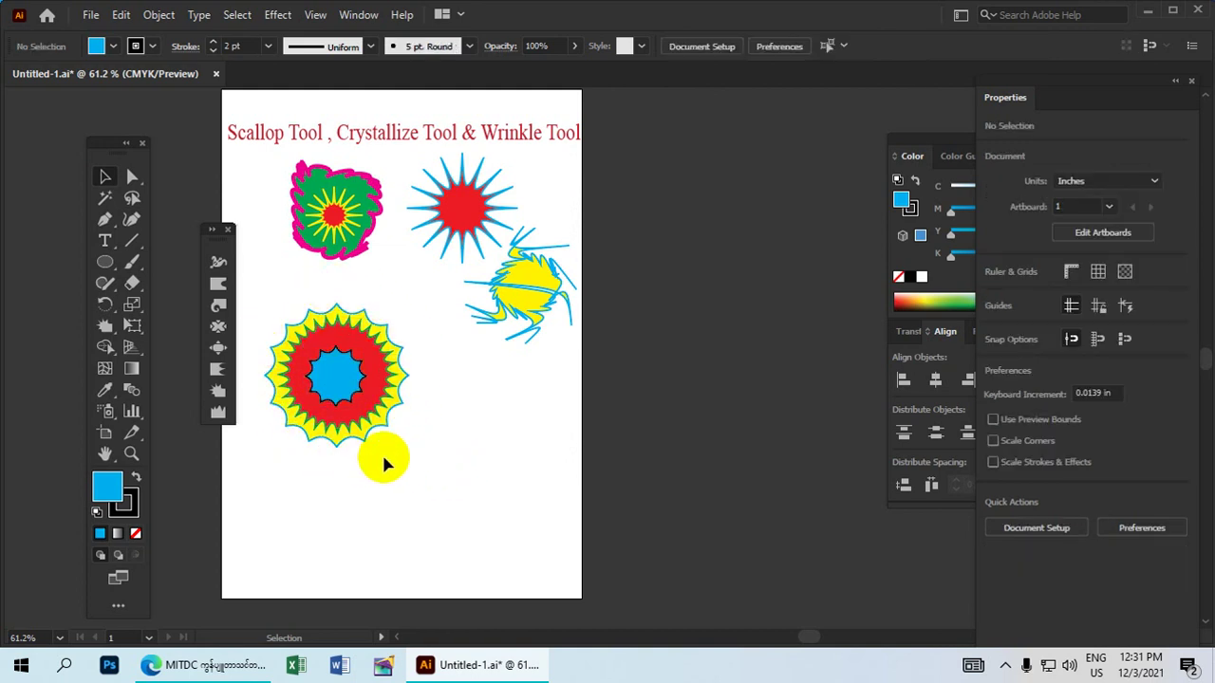
Step: Group the stacked yellow, red and cyan shapes and move the group slightly up and to the right on the artboard
left_click_drag(387, 456, 298, 352)
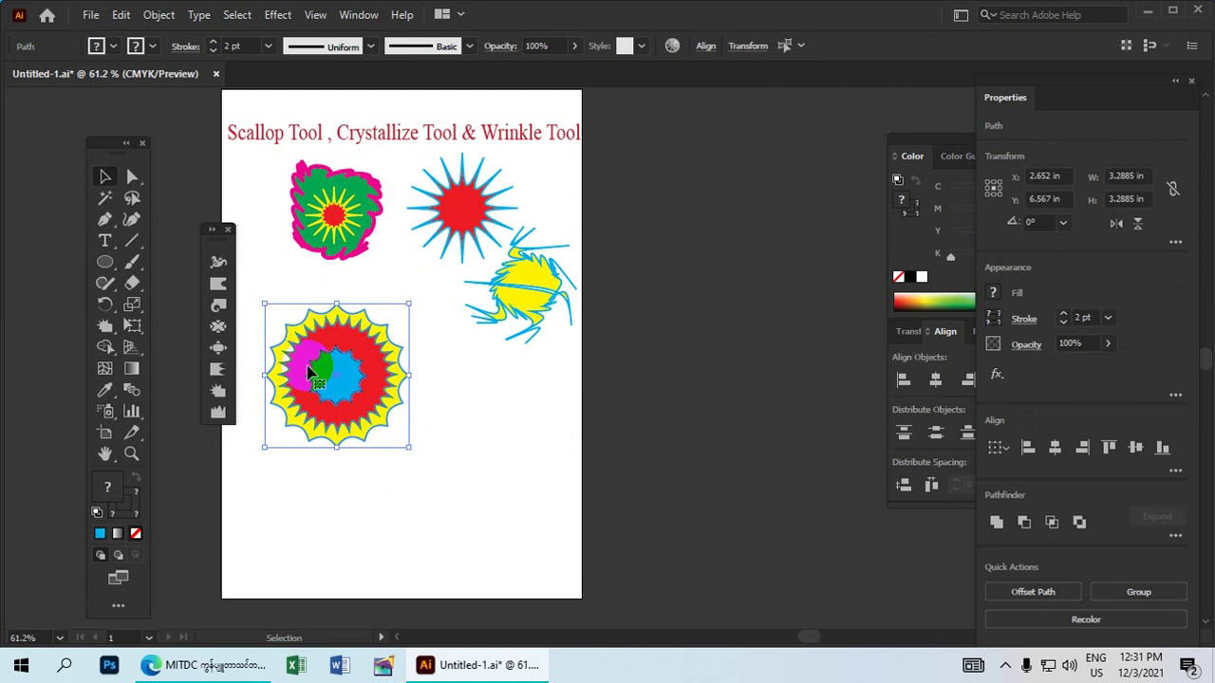
key("a")
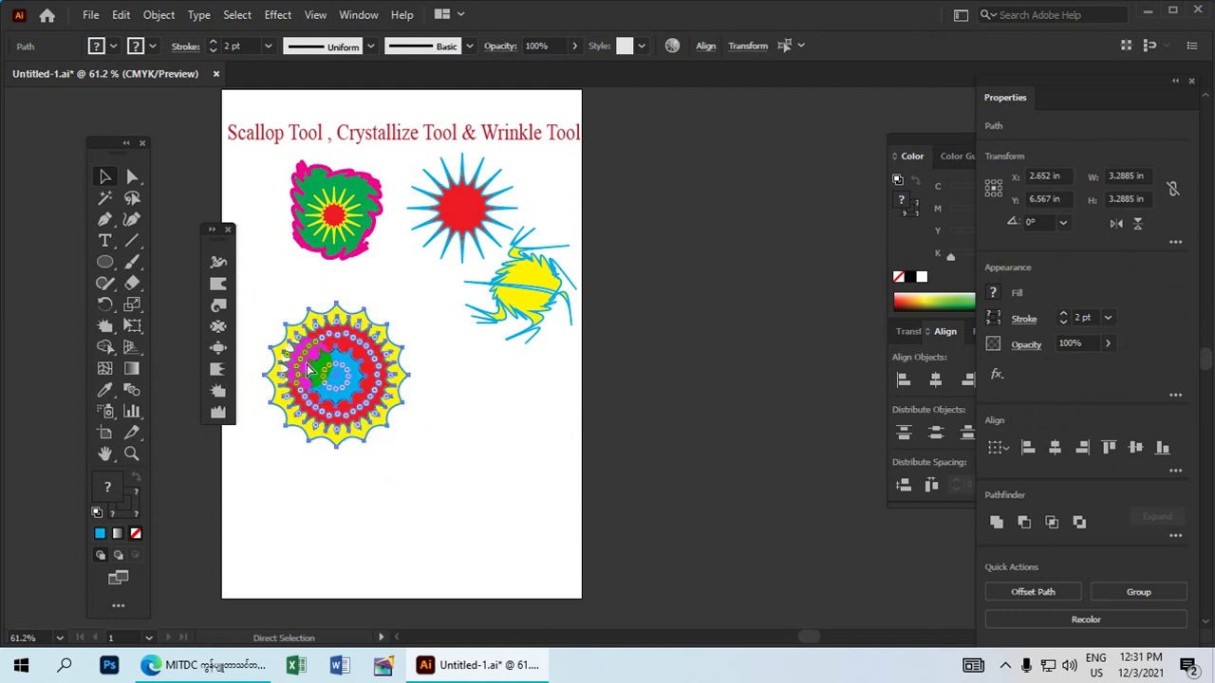
key("v")
key("ctrl+g")
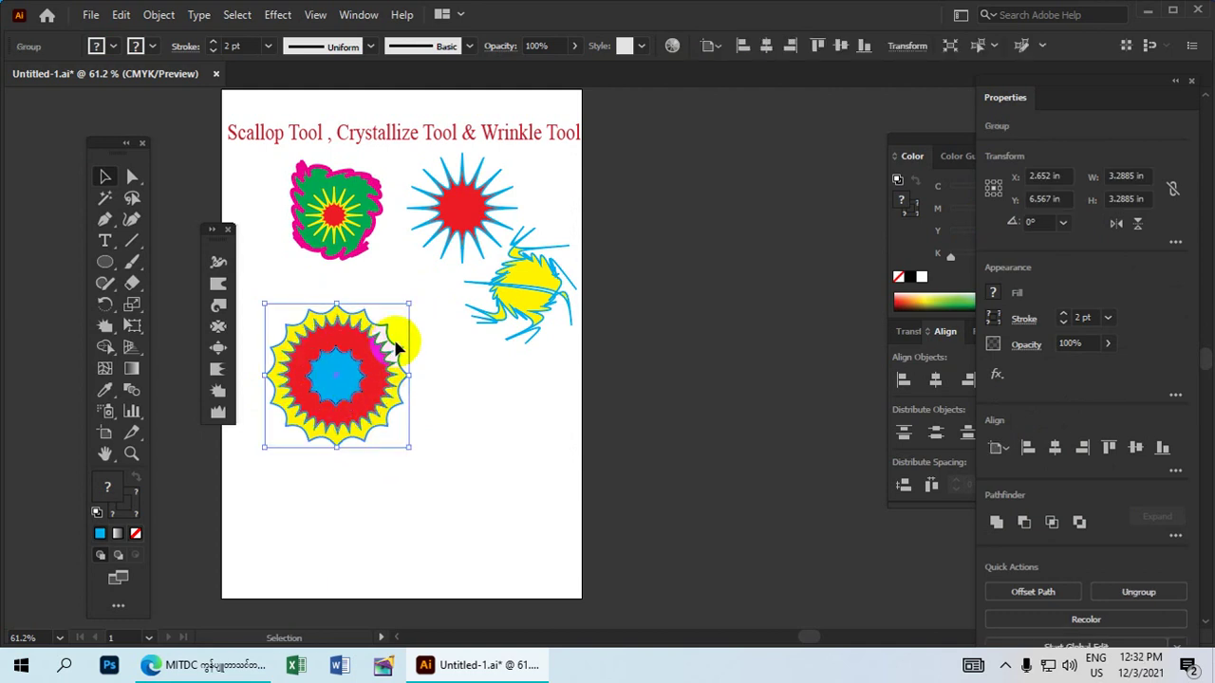
mouse_move(410, 301)
left_mouse_down()
mouse_move(433, 274)
mouse_move(393, 314)
mouse_move(434, 307)
left_mouse_up()
left_click_drag(380, 347, 419, 322)
left_click_drag(442, 368, 487, 323)
Step: Draw a rounded rectangle about 1.98 in by 1.94 in and place it below the stacked design
left_click_drag(105, 273, 231, 293)
left_click_drag(491, 440, 543, 486)
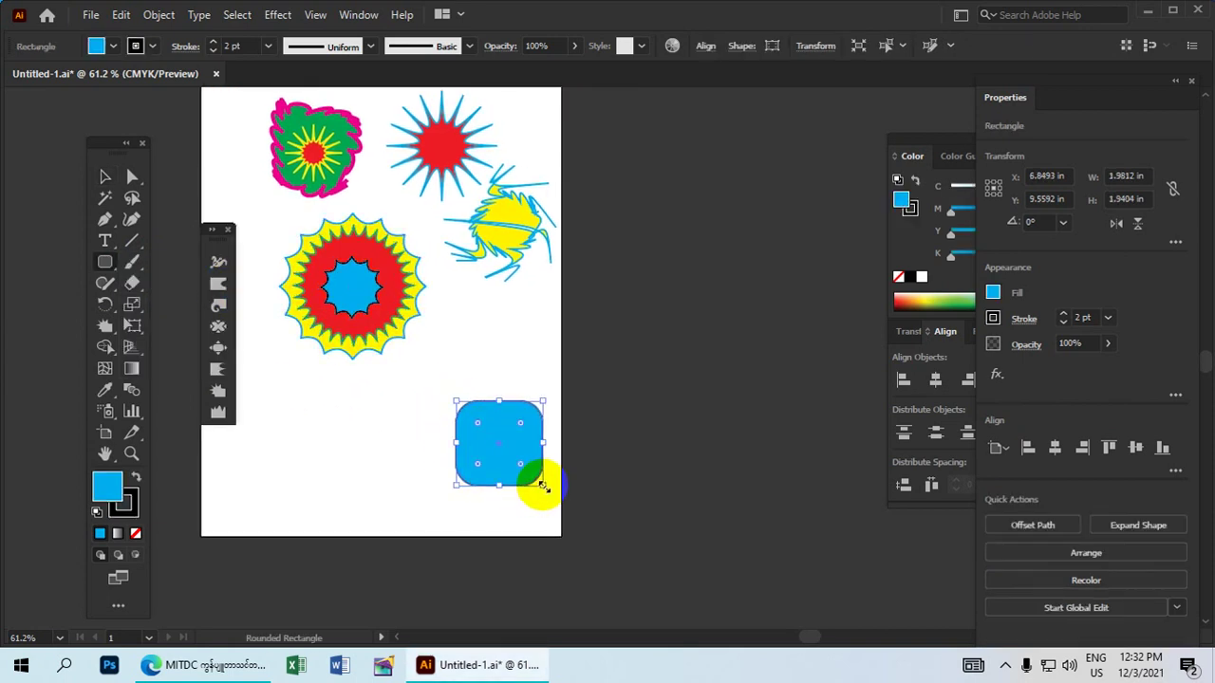
left_click(104, 177)
left_click_drag(532, 465, 442, 443)
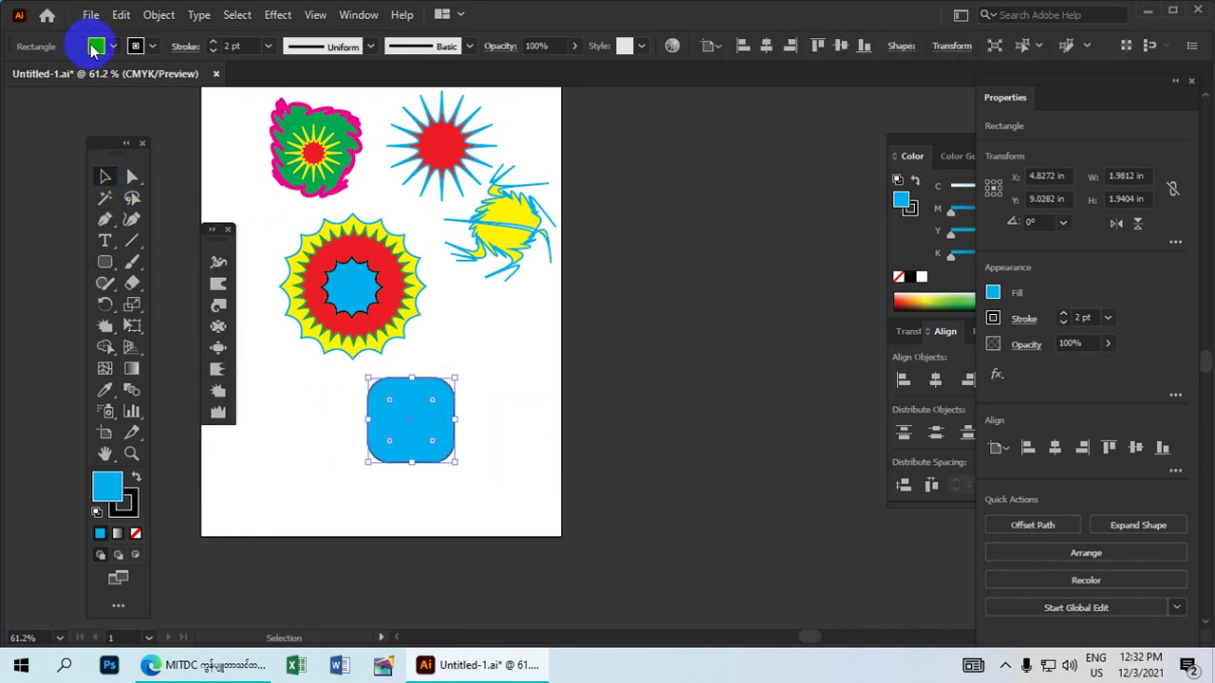
Step: Fill the rounded rectangle with a deep pink swatch
left_click(95, 46)
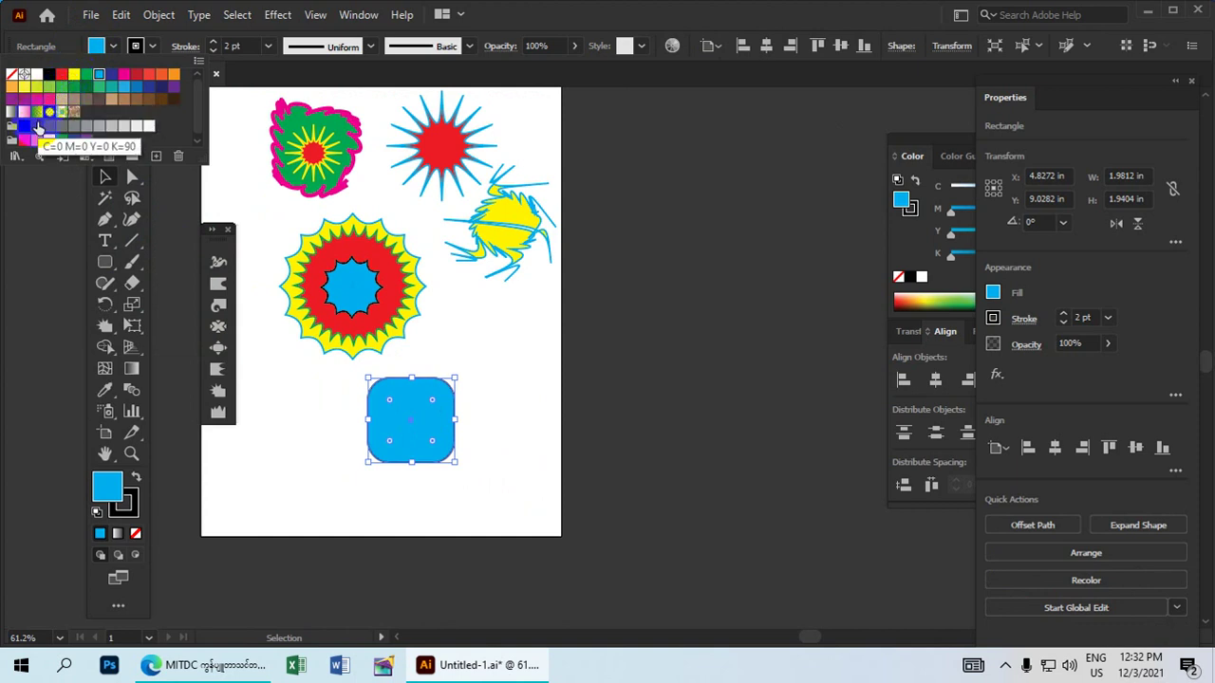
left_click(36, 99)
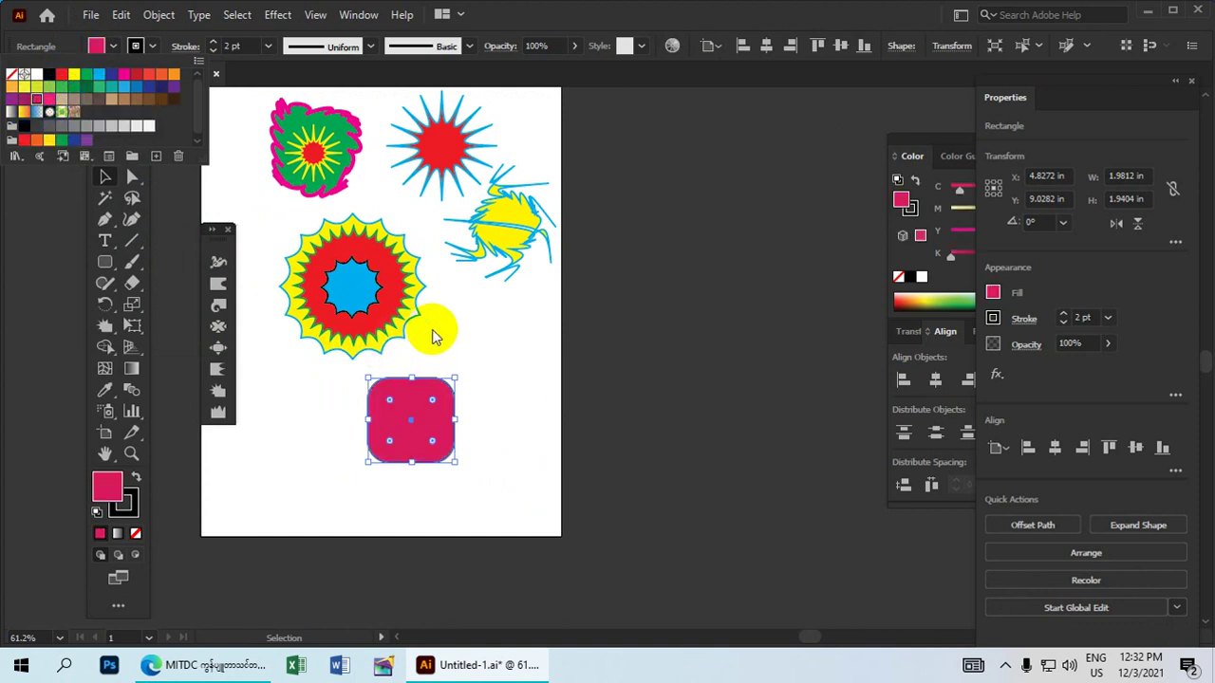
left_click_drag(430, 319, 460, 345)
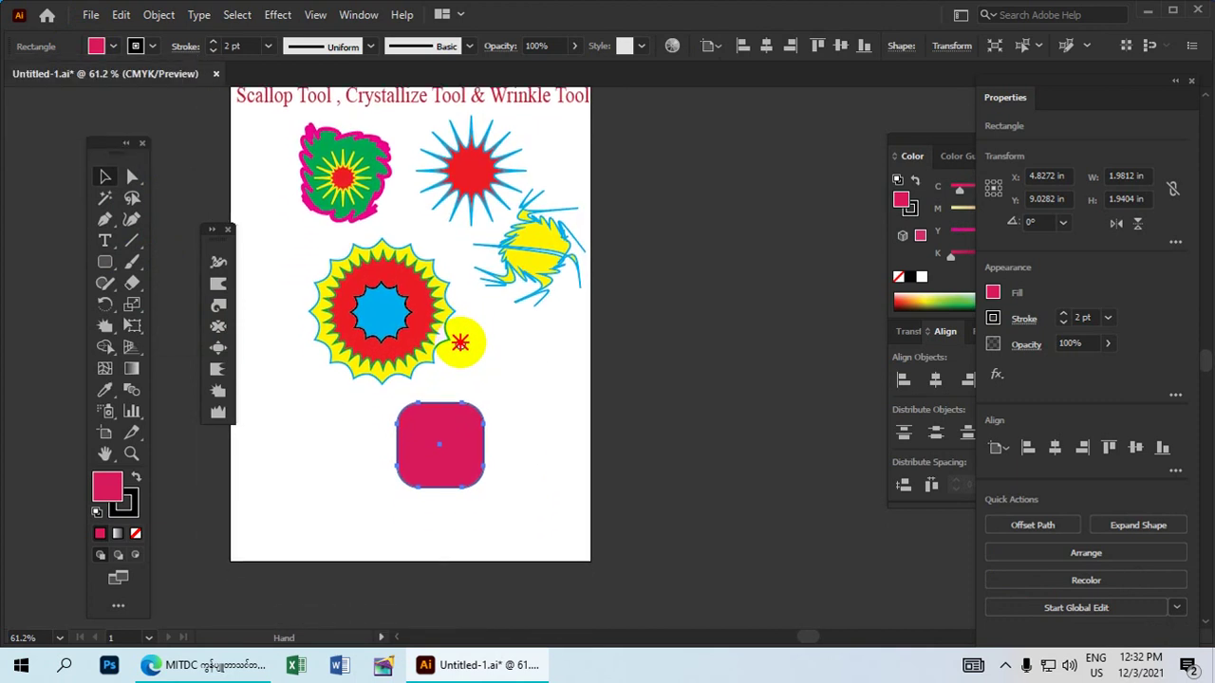
left_click_drag(513, 260, 484, 325)
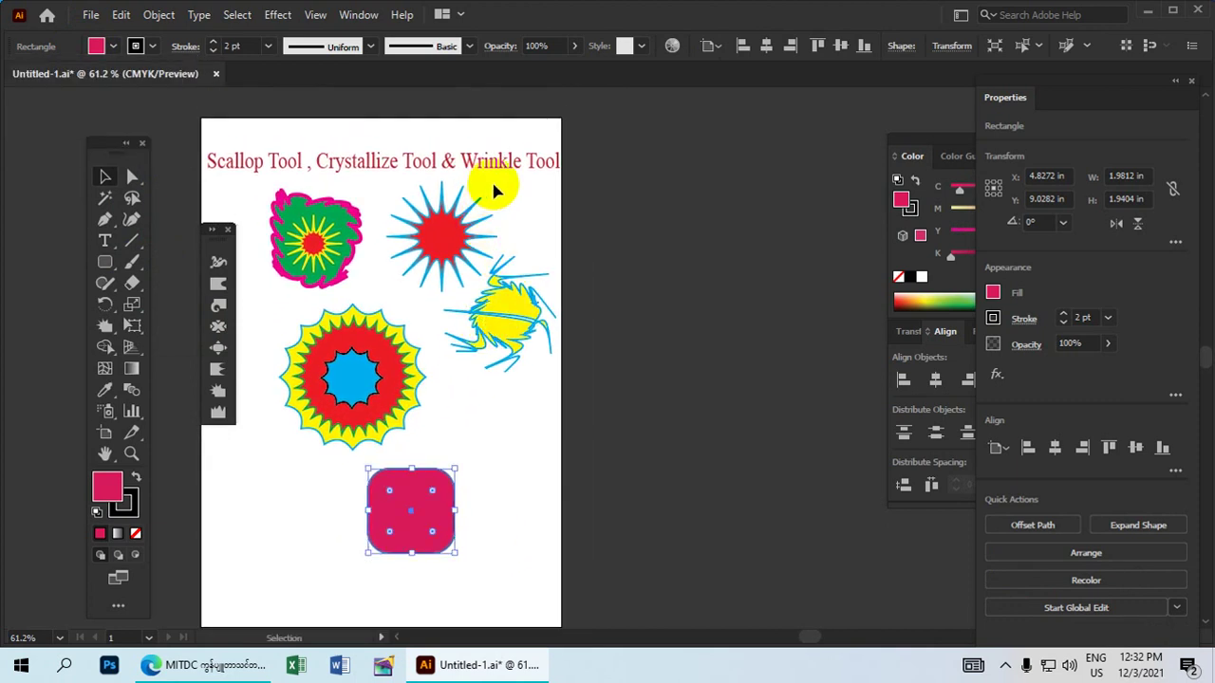
left_click_drag(481, 427, 497, 326)
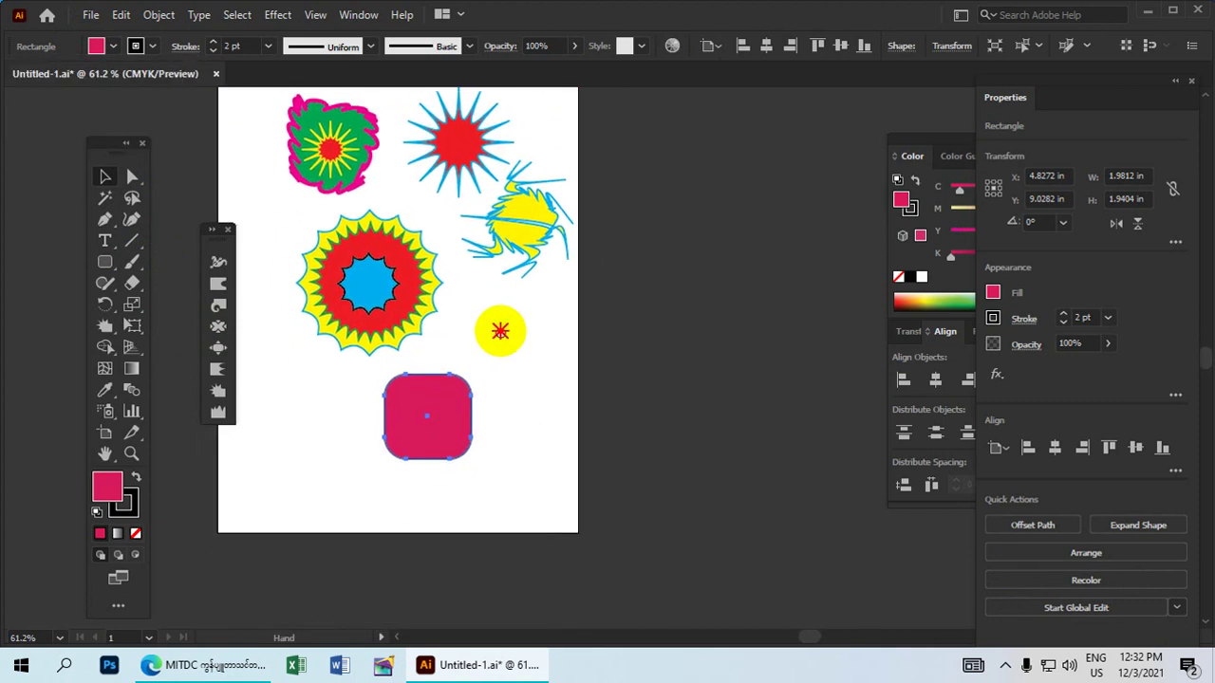
Step: Distort all the edges of the pink rounded rectangle with the Wrinkle tool, making it about 2.3 in by 2.19 in
left_click(218, 413)
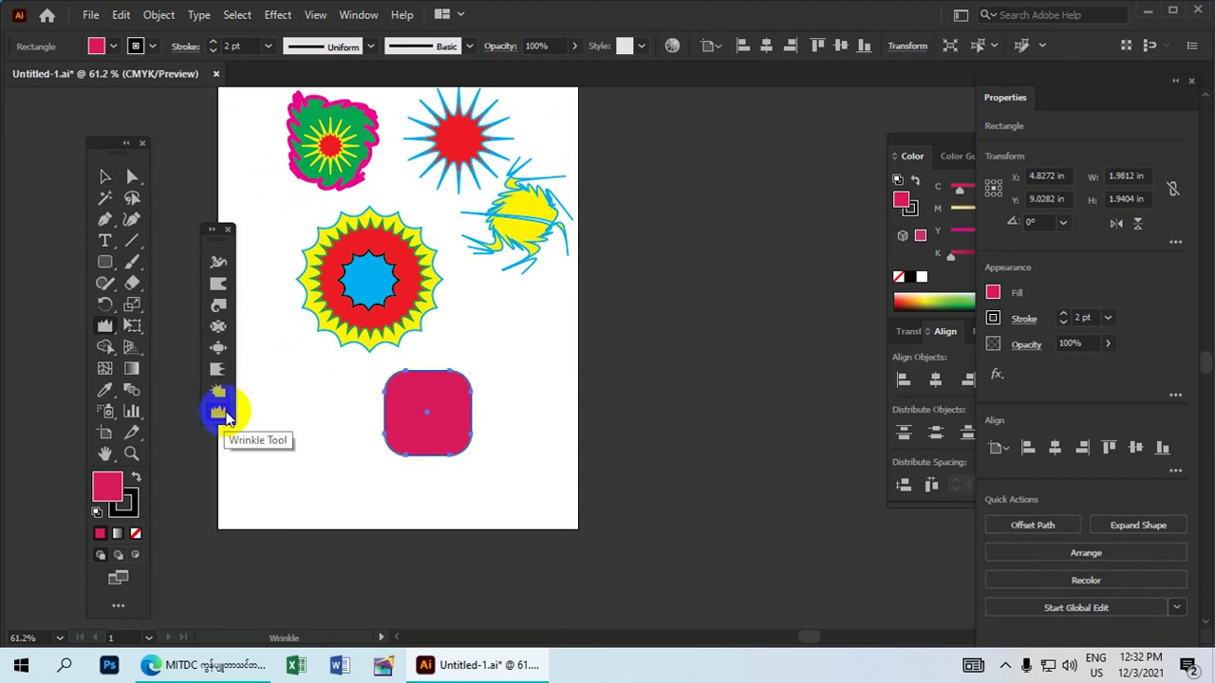
mouse_move(332, 391)
left_mouse_down()
mouse_move(300, 463)
mouse_move(403, 431)
left_mouse_up()
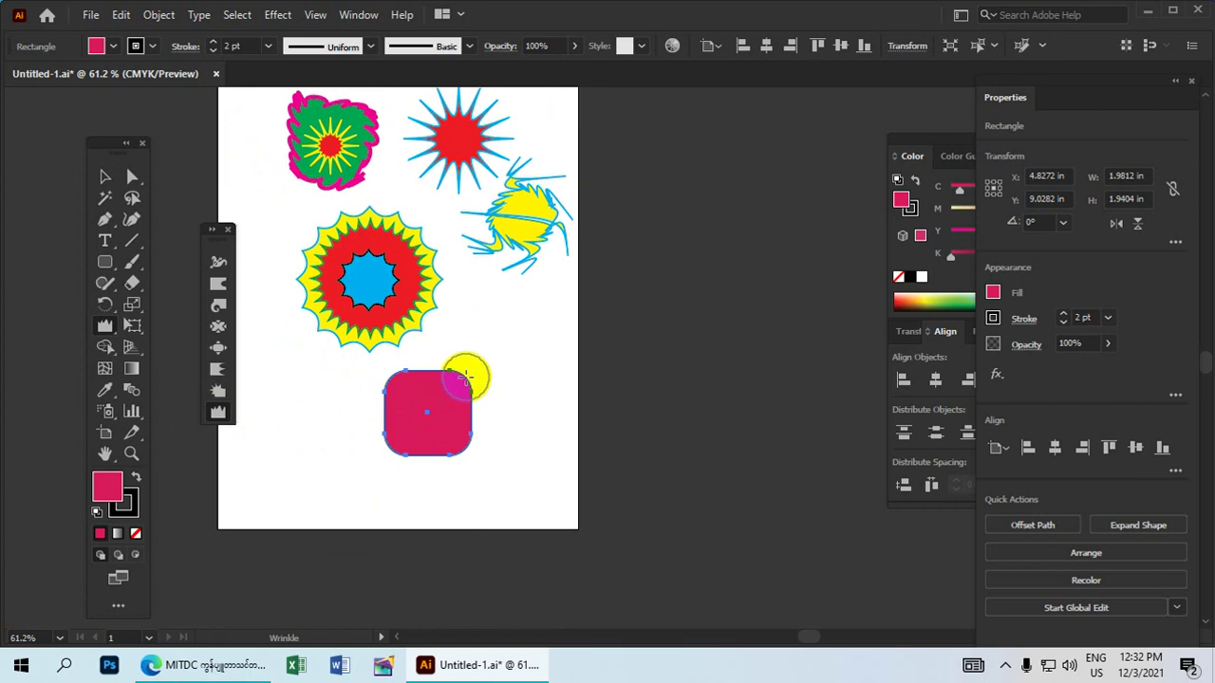
mouse_move(475, 411)
left_mouse_down()
mouse_move(458, 466)
mouse_move(403, 465)
mouse_move(382, 447)
mouse_move(371, 399)
mouse_move(385, 373)
left_mouse_up()
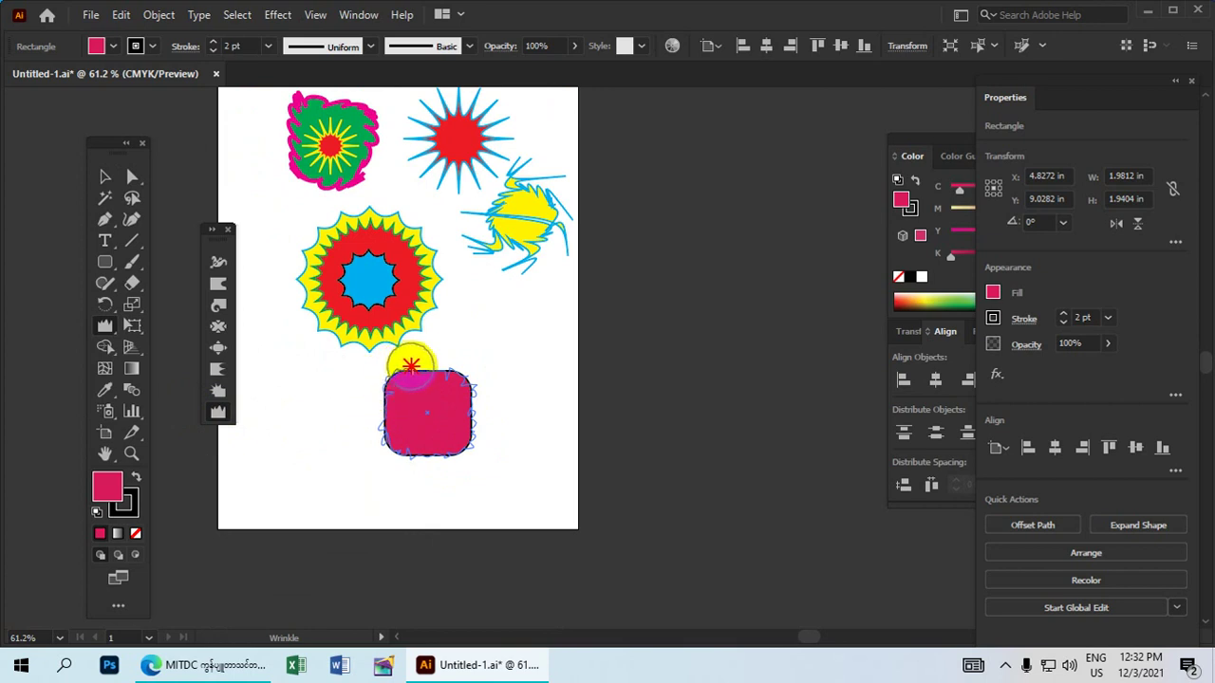
left_click_drag(479, 366, 483, 361)
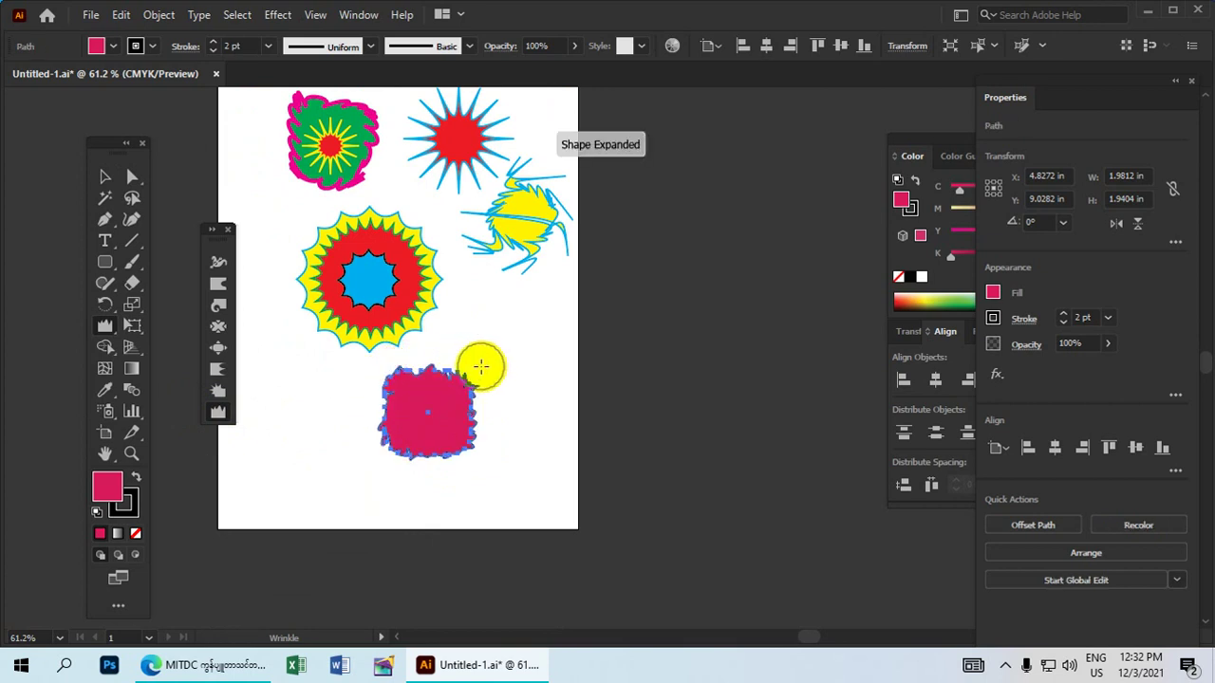
Step: Set the stroke weight of the wrinkled pink shape to 5 pt
left_click(107, 181)
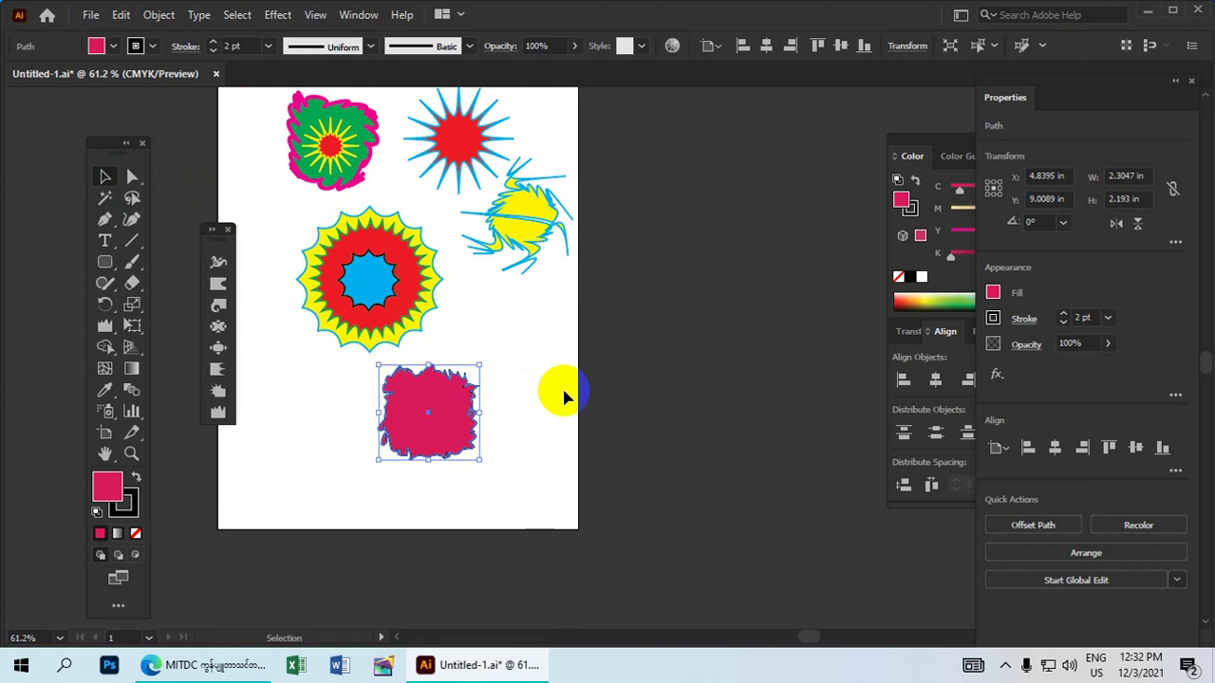
left_click(533, 394)
left_click_drag(476, 469, 415, 437)
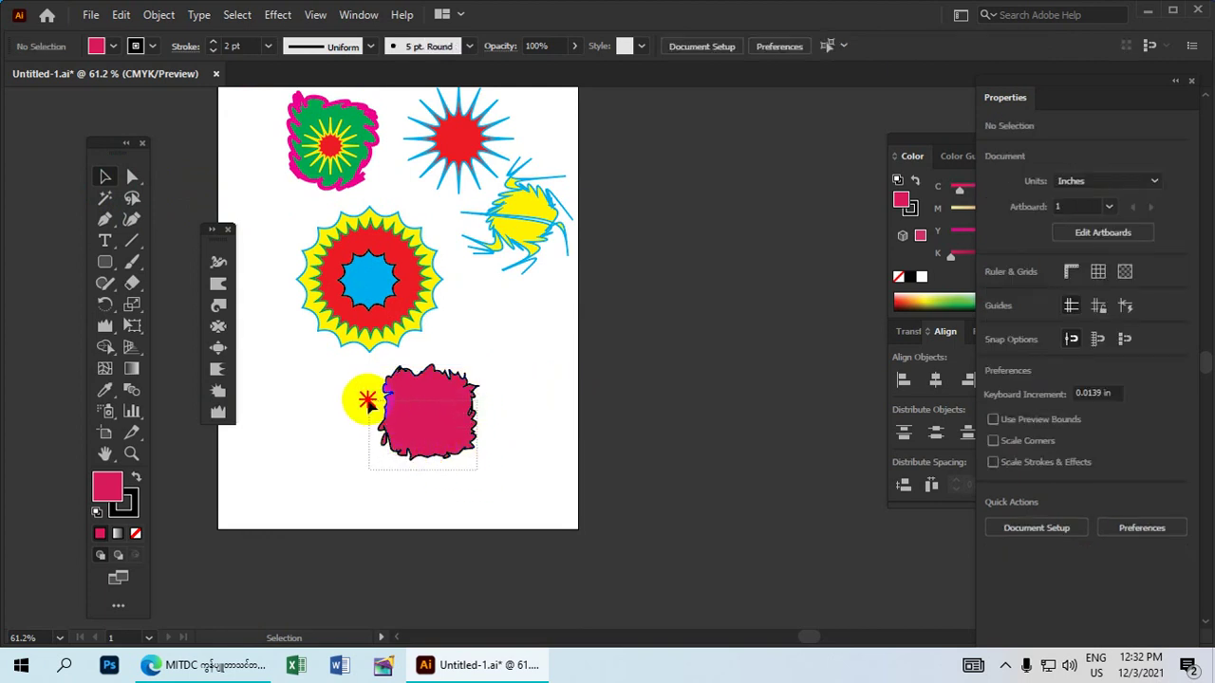
left_click_drag(367, 399, 366, 401)
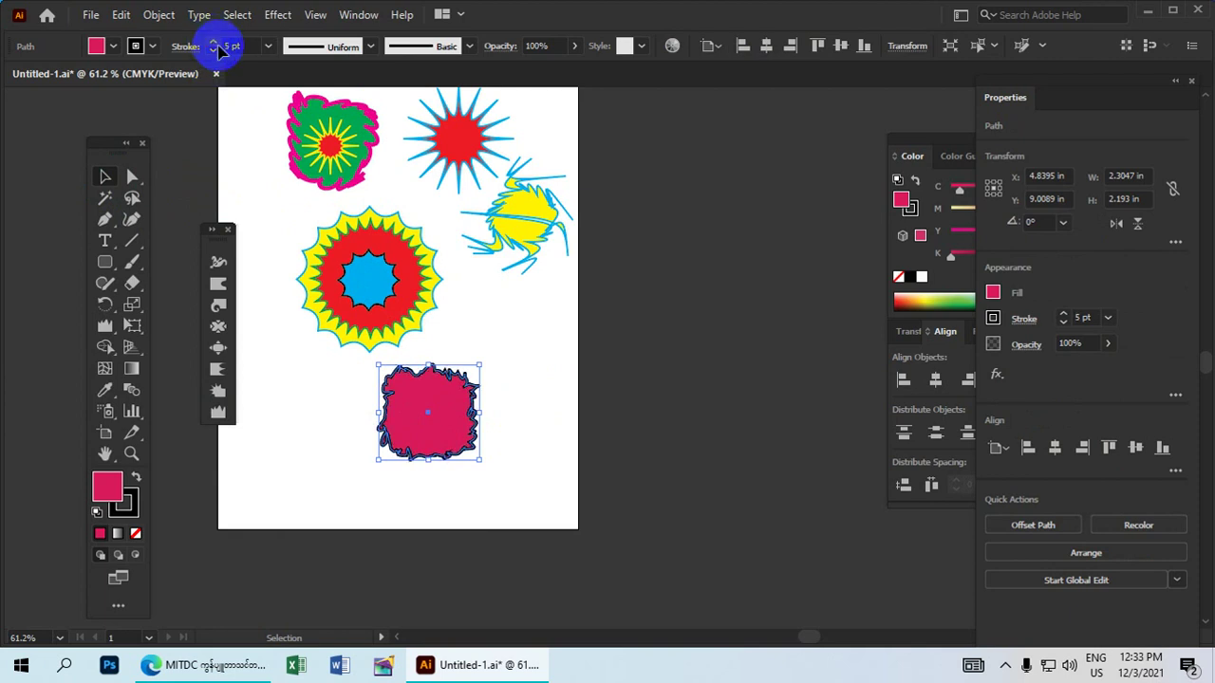
left_click(504, 291)
Step: Move the wrinkled pink shape below the yellow distorted shape and scale it down to about 1.55 in by 1.48 in
left_click(431, 415)
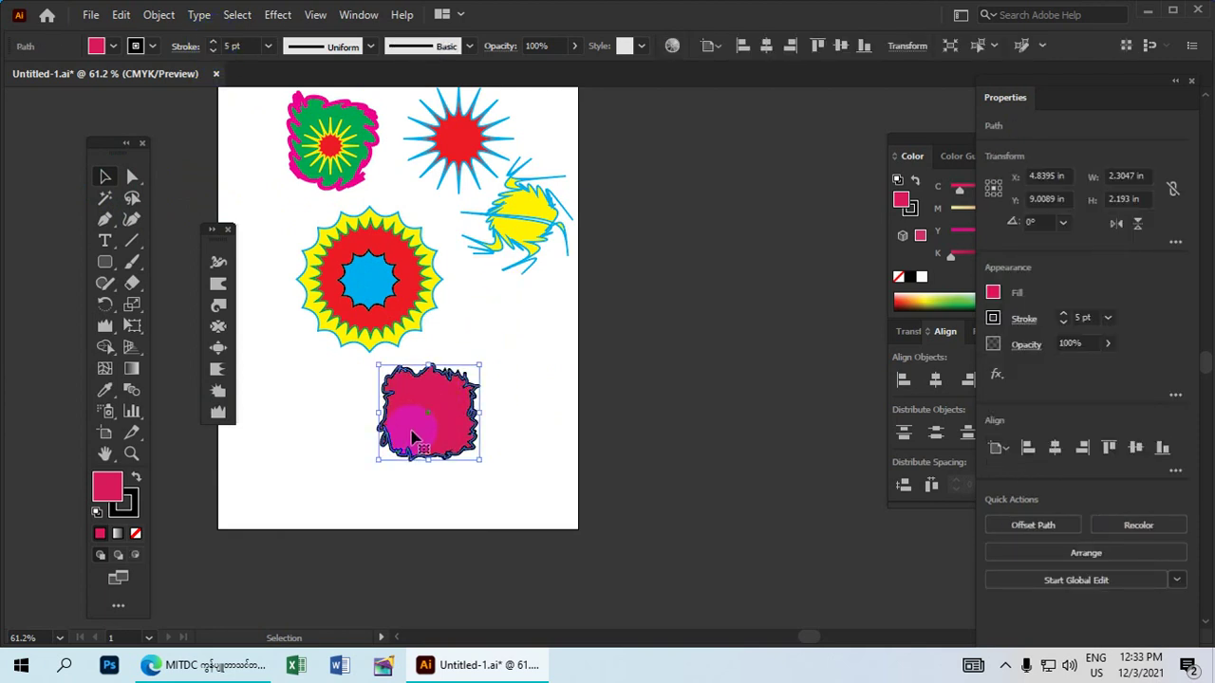
left_click_drag(436, 432, 516, 367)
left_click_drag(560, 297, 528, 332)
left_click_drag(508, 373, 543, 340)
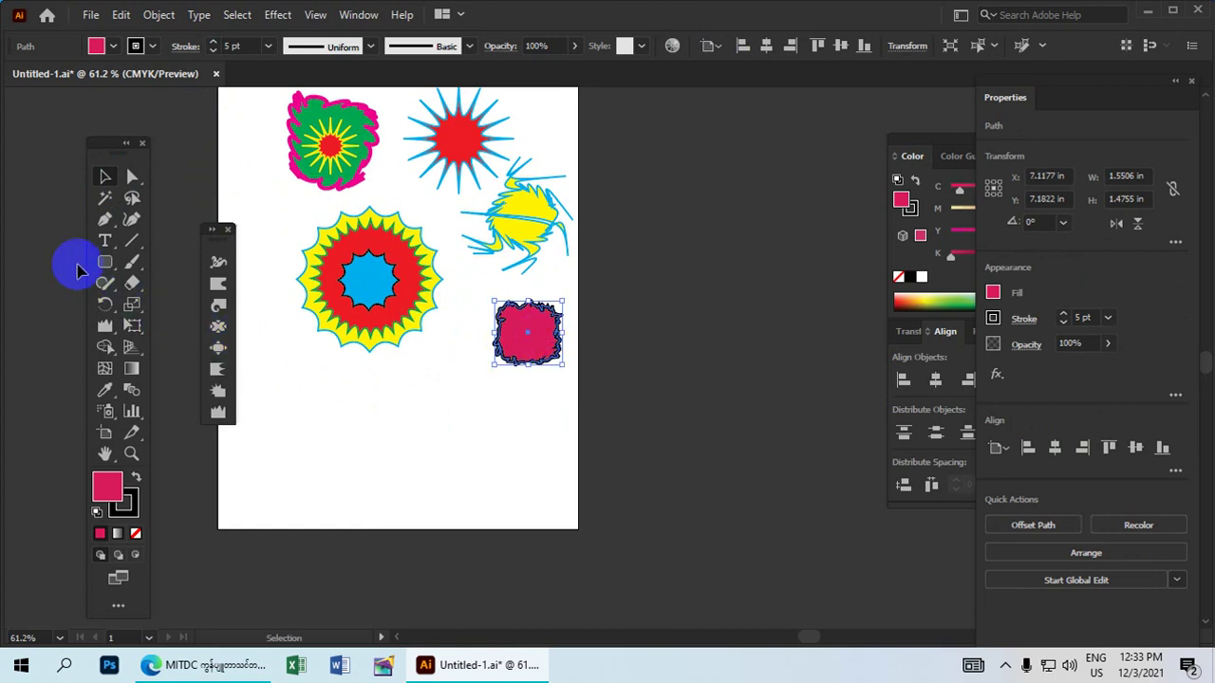
Step: Draw a circle about 2.25 in across below the stacked design
left_click(107, 266)
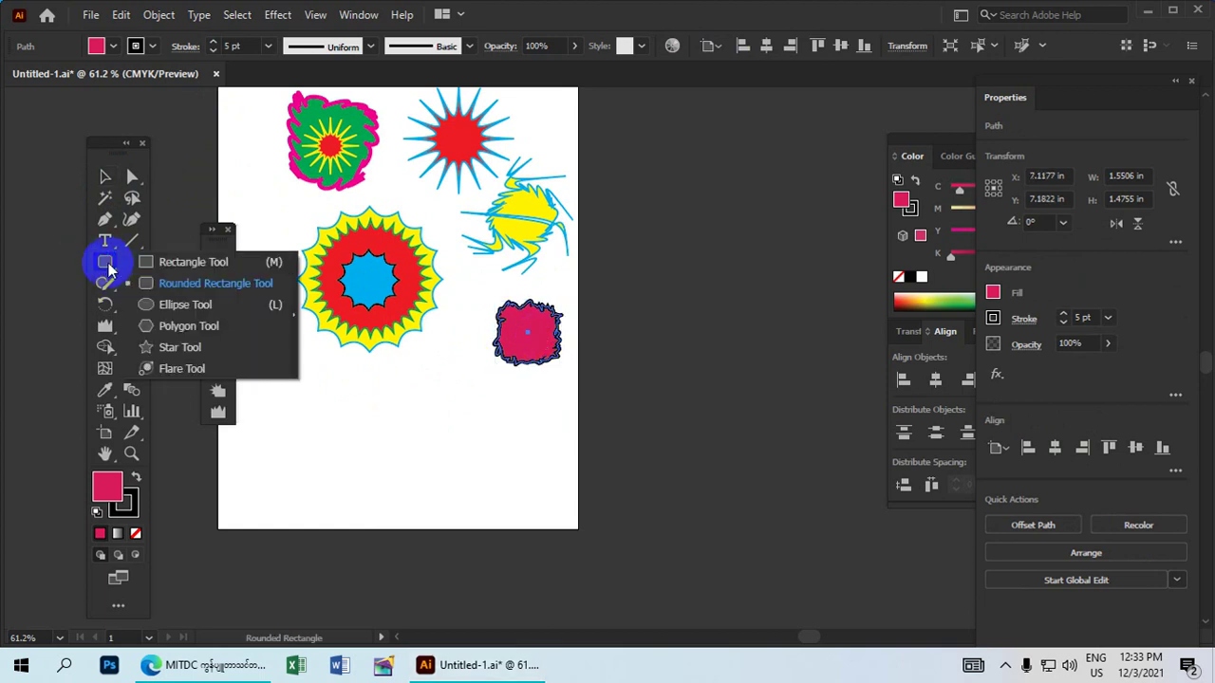
left_click_drag(111, 275, 171, 309)
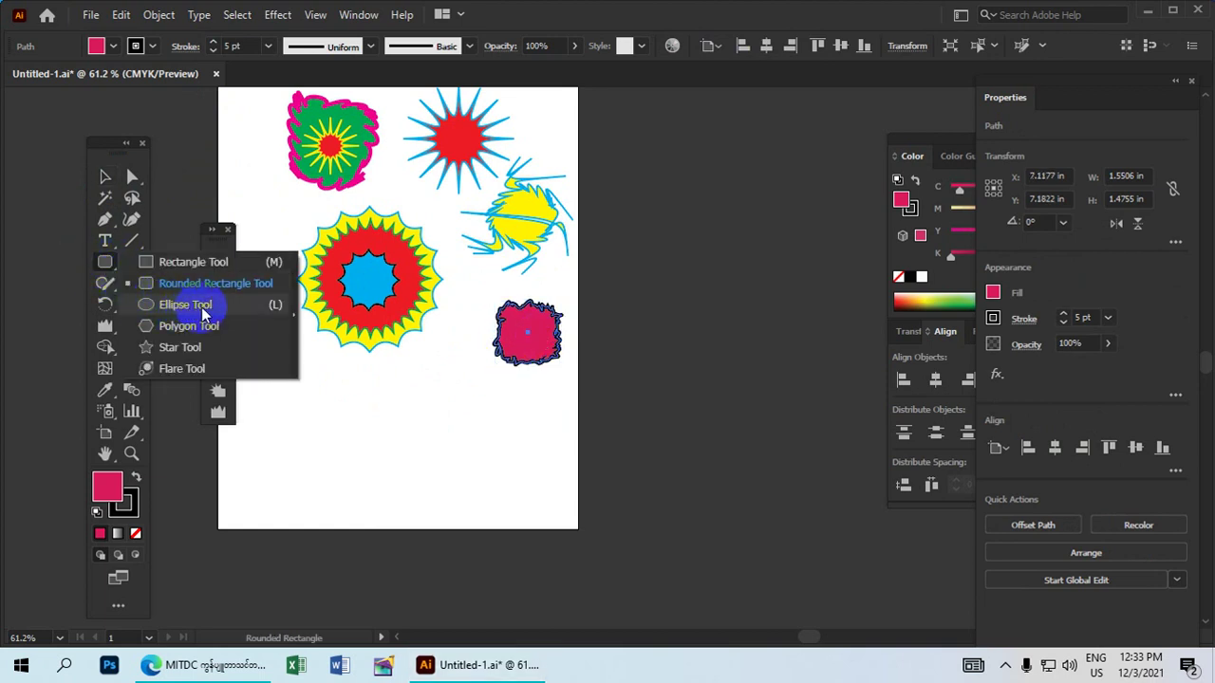
left_click(203, 313)
left_click_drag(458, 419, 482, 428)
scroll(518, 371, "up", 2)
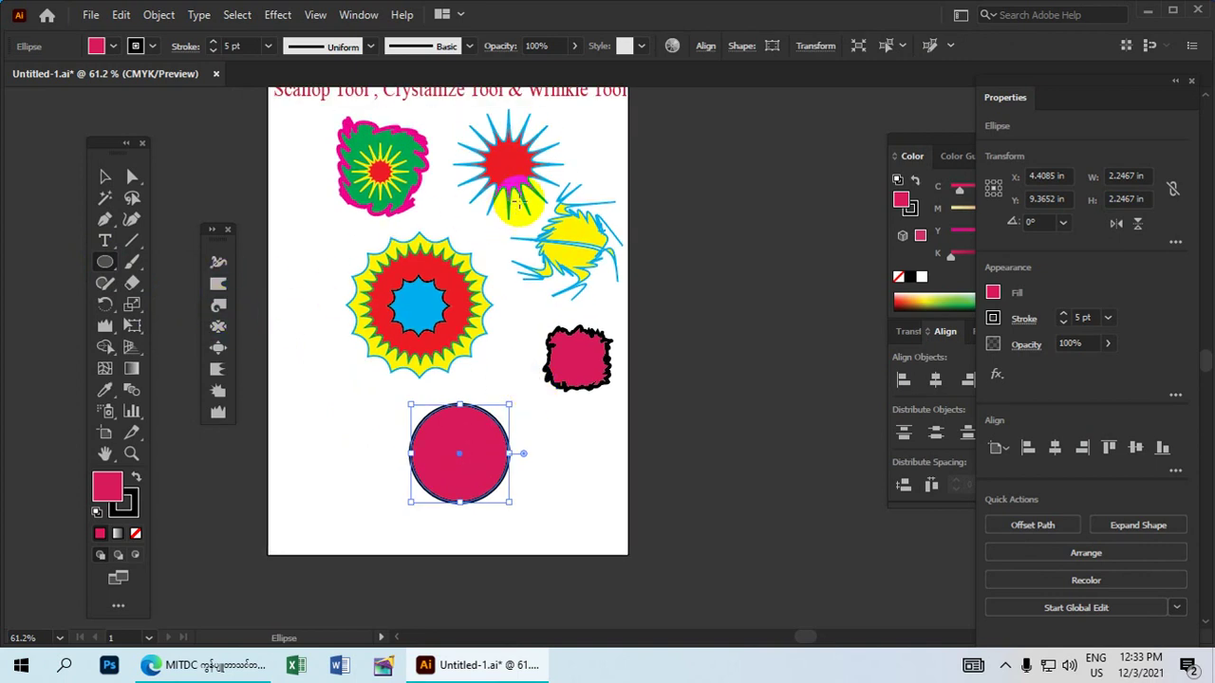
scroll(547, 202, "up", 1)
Step: Fill the new circle with a purple swatch
left_click(220, 399)
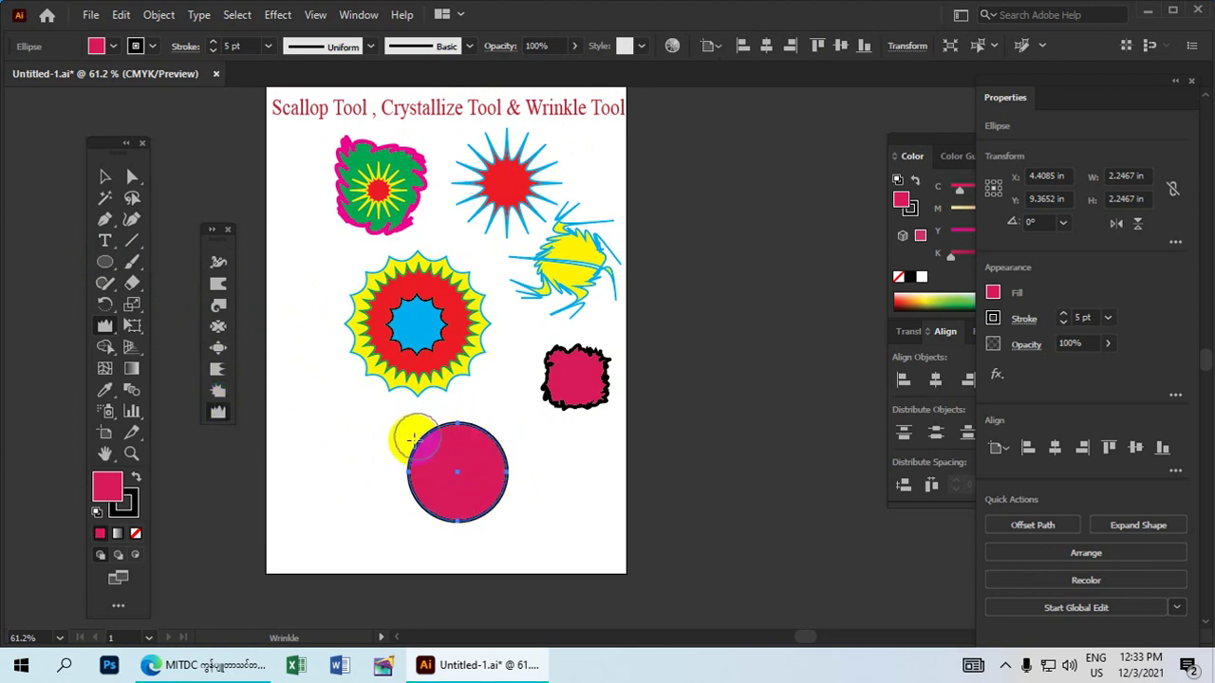
left_click(105, 177)
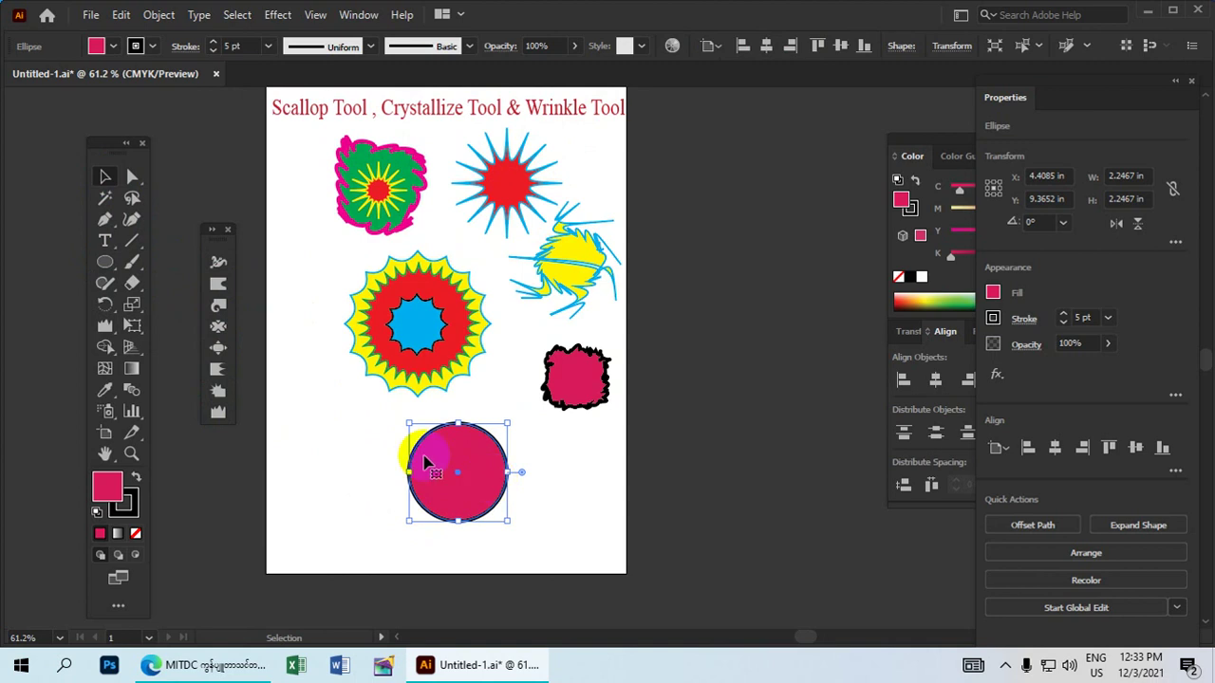
left_click(96, 45)
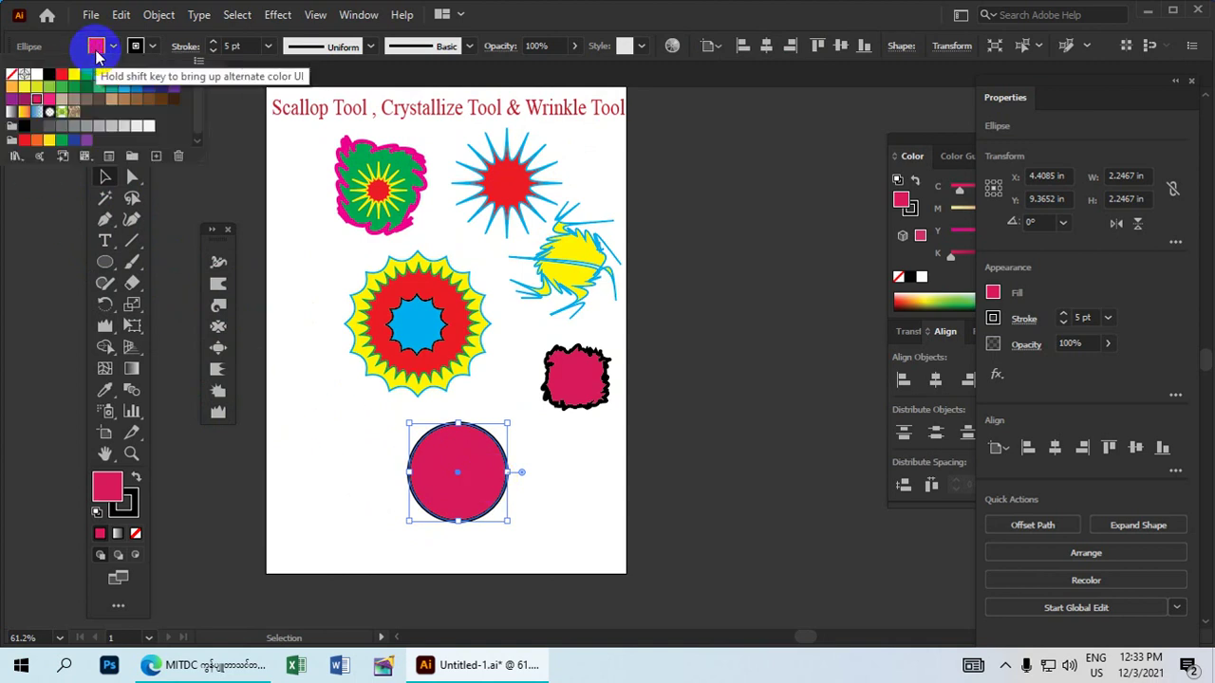
left_click(174, 87)
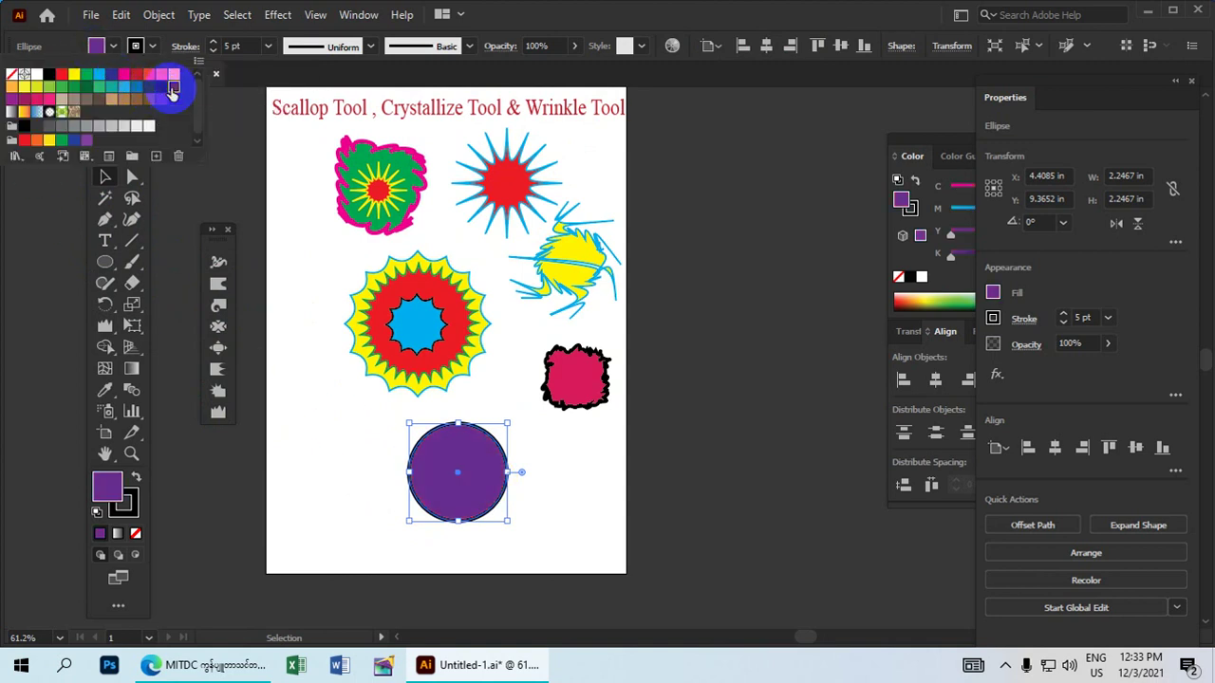
Step: Distort the purple circle's edge with the Wrinkle tool to about 2.31 in by 2.42 in and deselect it
left_click(220, 415)
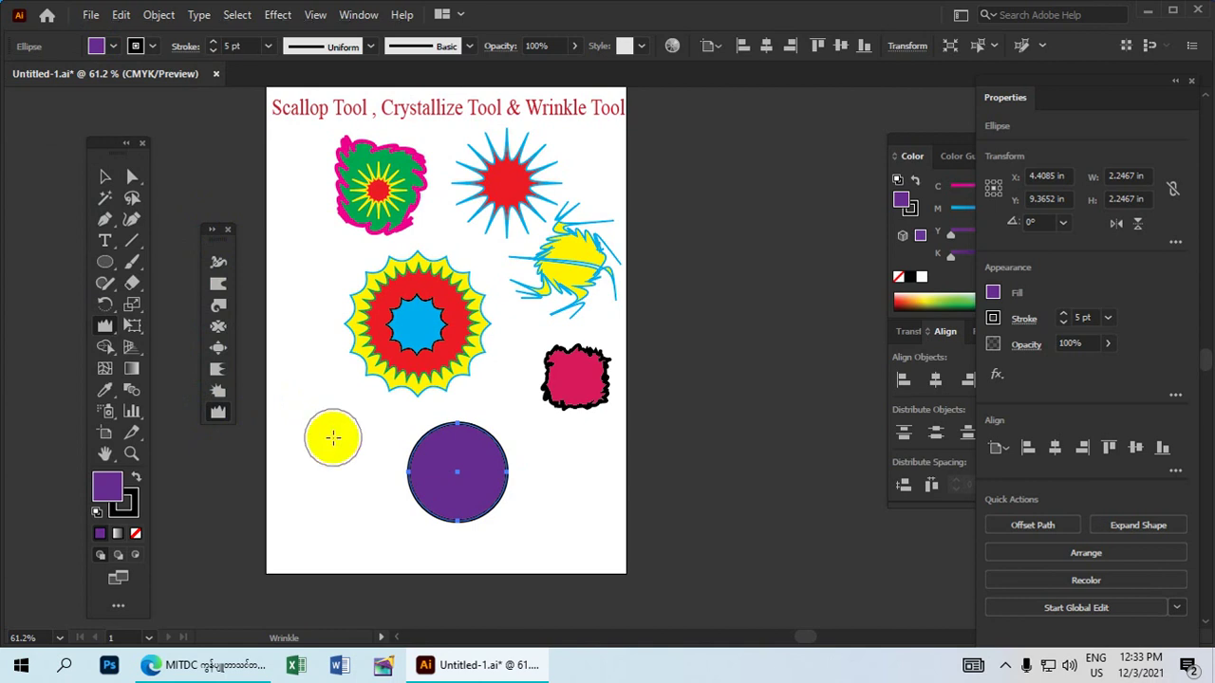
left_click_drag(496, 427, 487, 362)
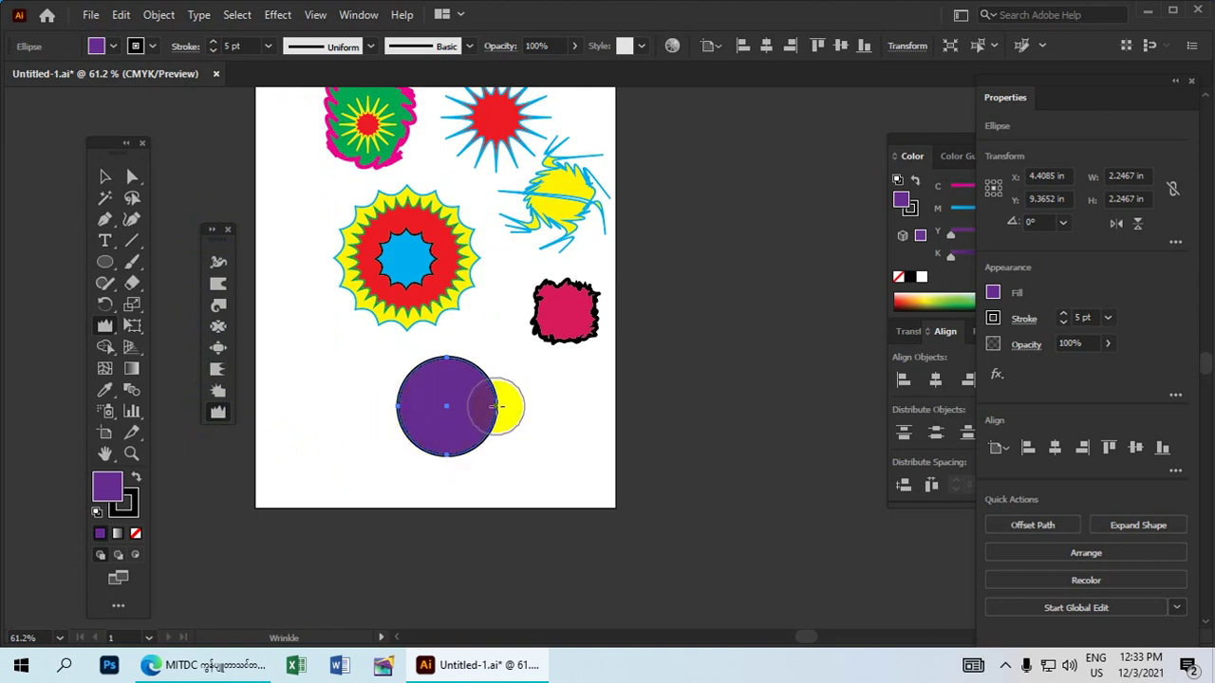
mouse_move(497, 417)
left_mouse_down()
mouse_move(483, 447)
mouse_move(442, 469)
mouse_move(396, 466)
mouse_move(380, 417)
mouse_move(393, 374)
mouse_move(426, 347)
mouse_move(483, 360)
mouse_move(509, 386)
mouse_move(506, 434)
left_mouse_up()
left_click(105, 177)
left_click(545, 413)
Step: Shift the stacked design toward the artboard's left edge, and move the purple wrinkled shape up beside it, scaled down slightly
scroll(518, 394, "up", 3)
mouse_move(425, 474)
left_mouse_down()
mouse_move(468, 455)
mouse_move(435, 456)
left_mouse_up()
left_click_drag(408, 326, 355, 325)
left_click_drag(436, 445, 443, 404)
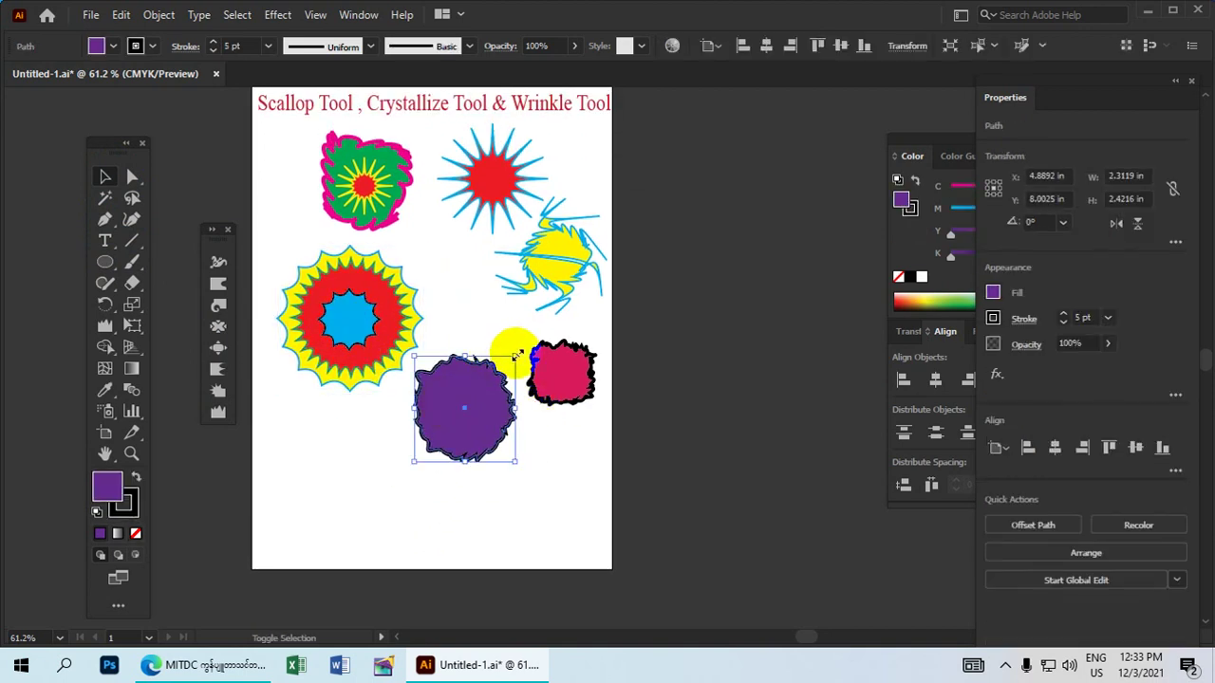
left_click_drag(515, 356, 501, 371)
Step: Move the yellow distorted shape left and down into the gap between the stacked design and the purple and pink shapes
left_click_drag(370, 372, 290, 159)
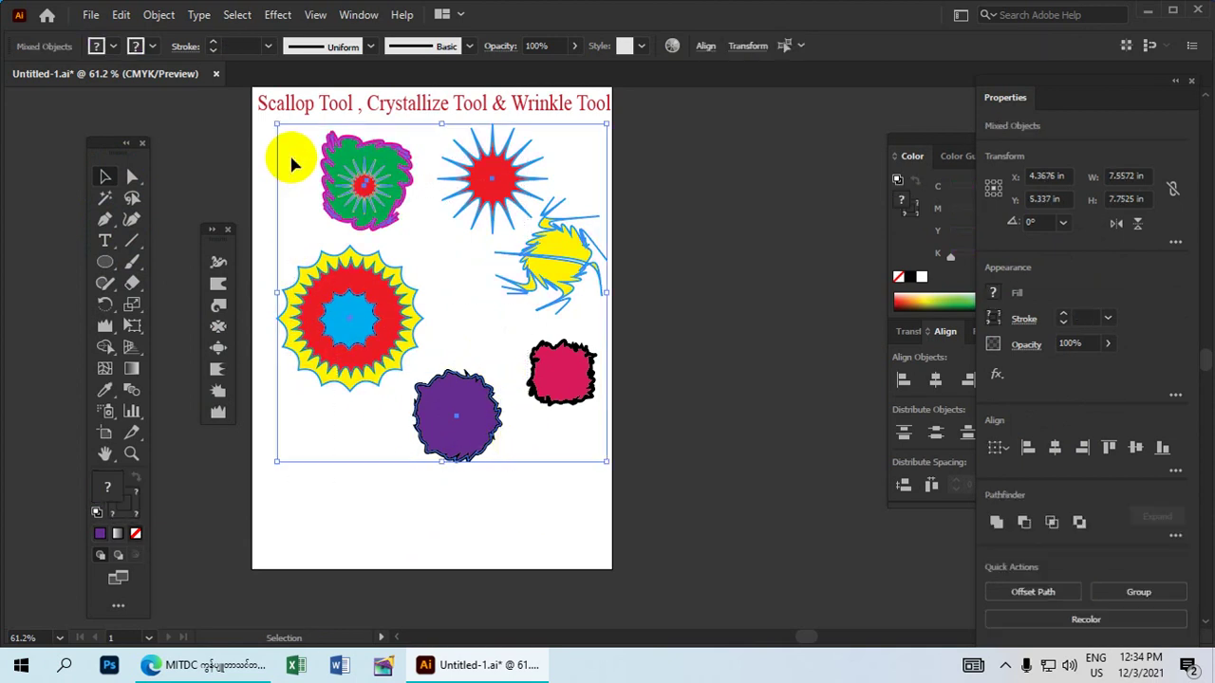
left_click(399, 506)
left_click_drag(507, 253, 490, 367)
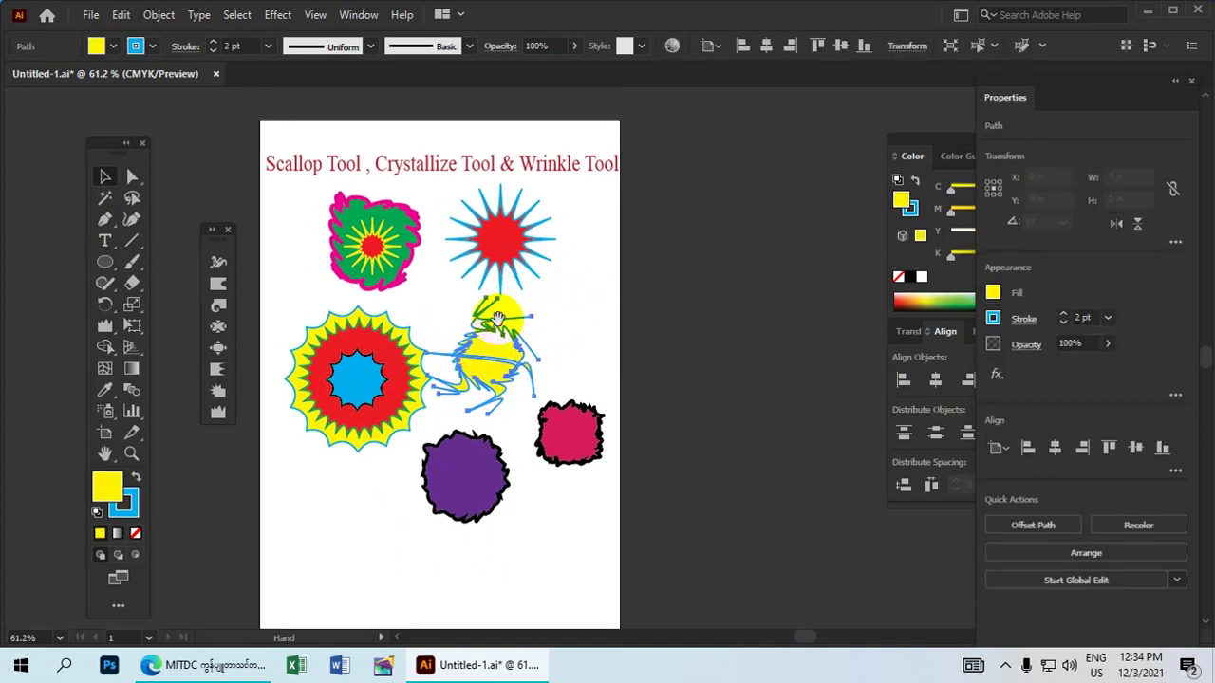
left_click_drag(497, 319, 508, 323)
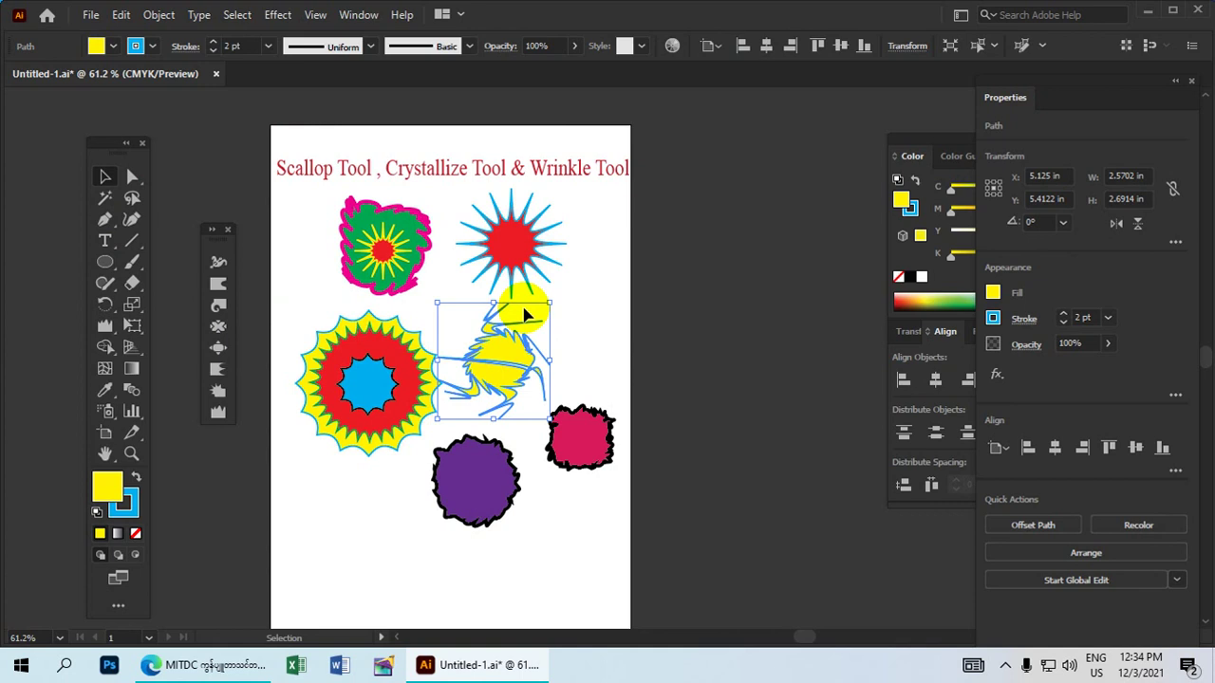
scroll(475, 406, "down", 3)
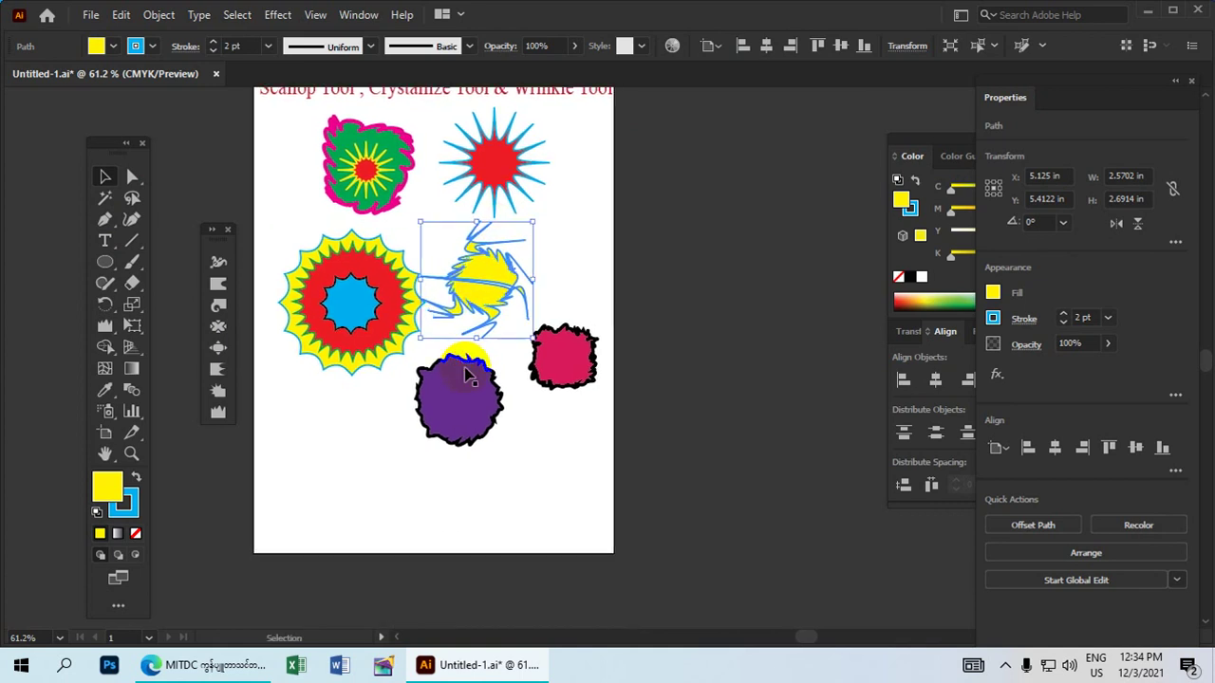